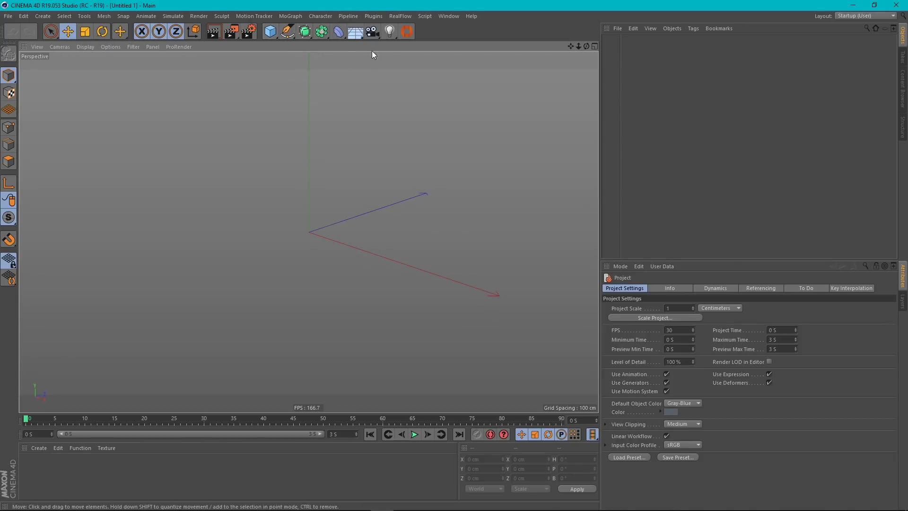
Create a sphere primitive and add a Hair object to it.
left_click(270, 31)
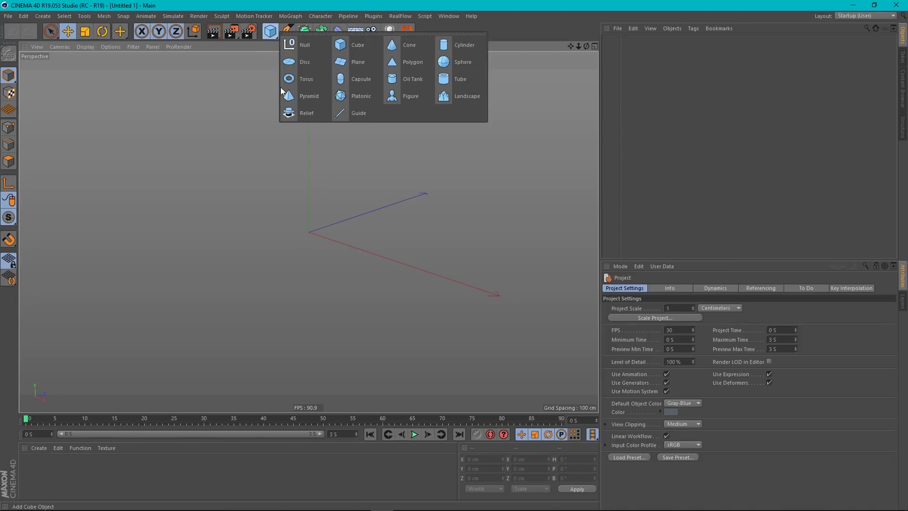
left_click(455, 59)
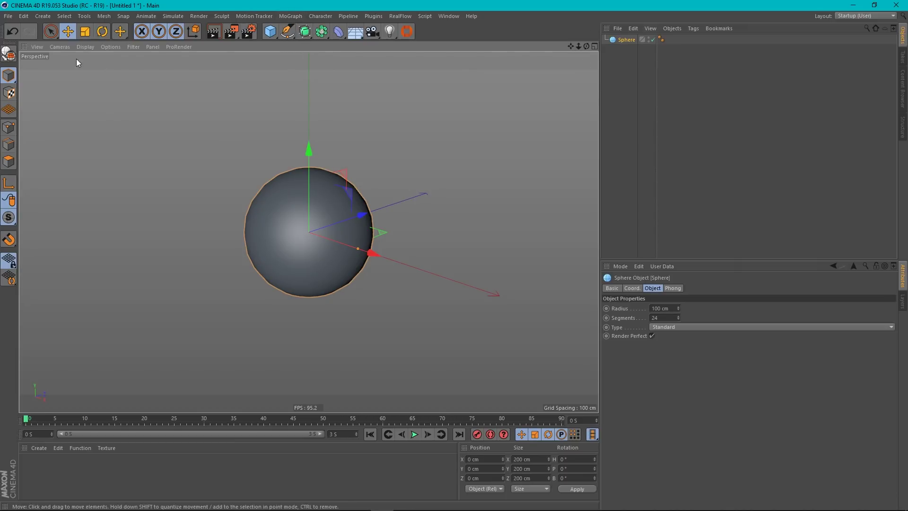
left_click(172, 15)
mouse_move(191, 74)
left_click(246, 76)
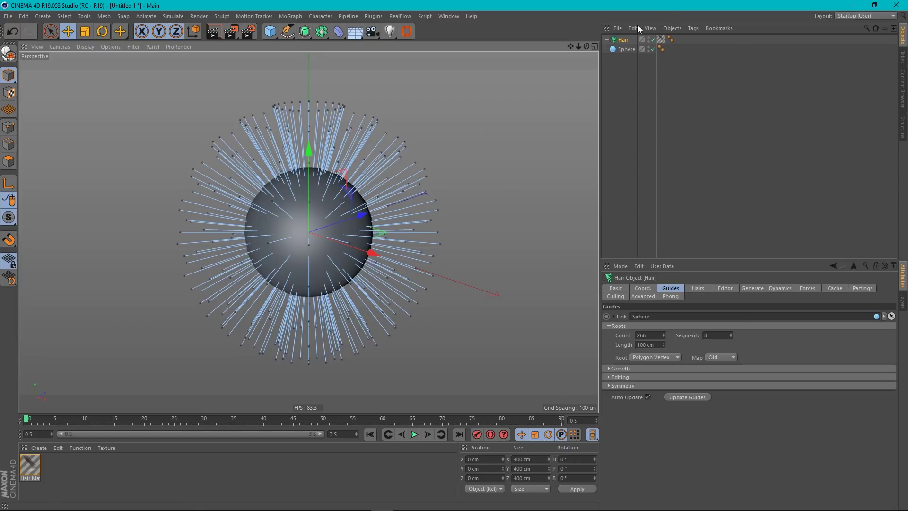
Set the hair guides to 20 segments and a length of 1000 cm.
left_click(672, 291)
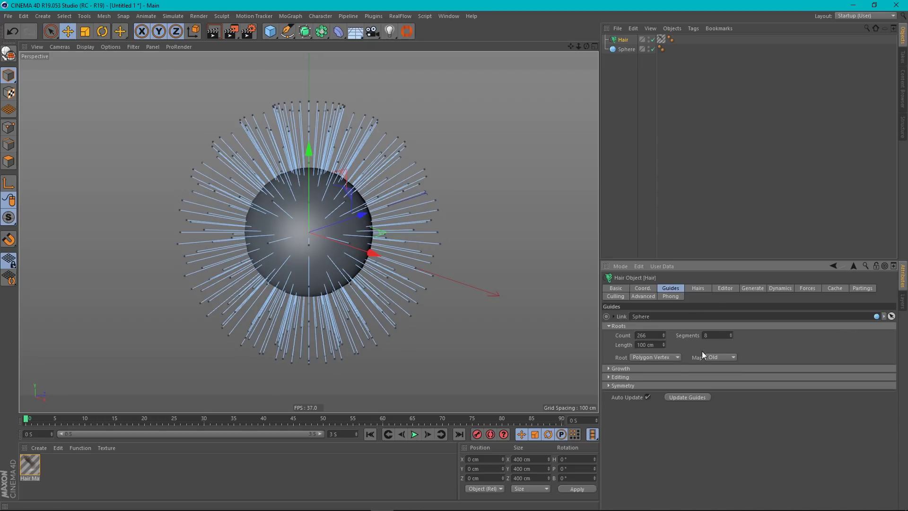
key("Return")
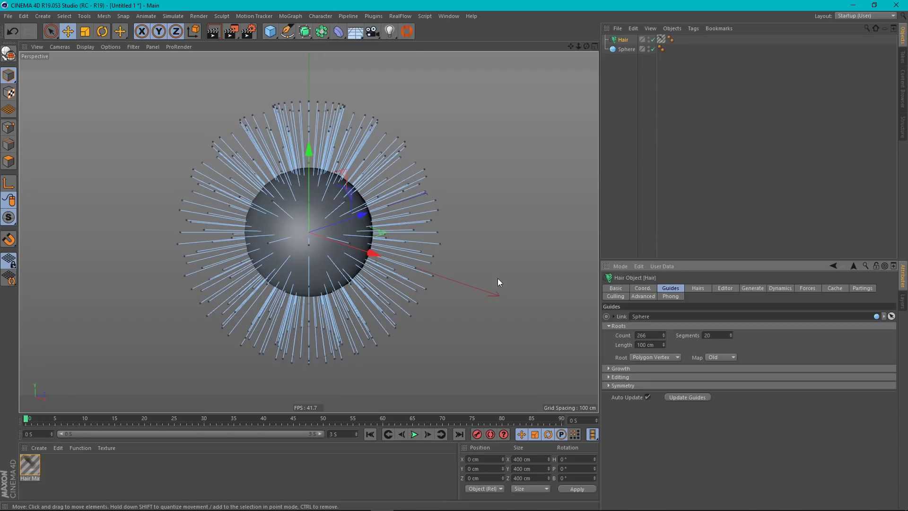
left_click(656, 344)
type("1000")
key("Return")
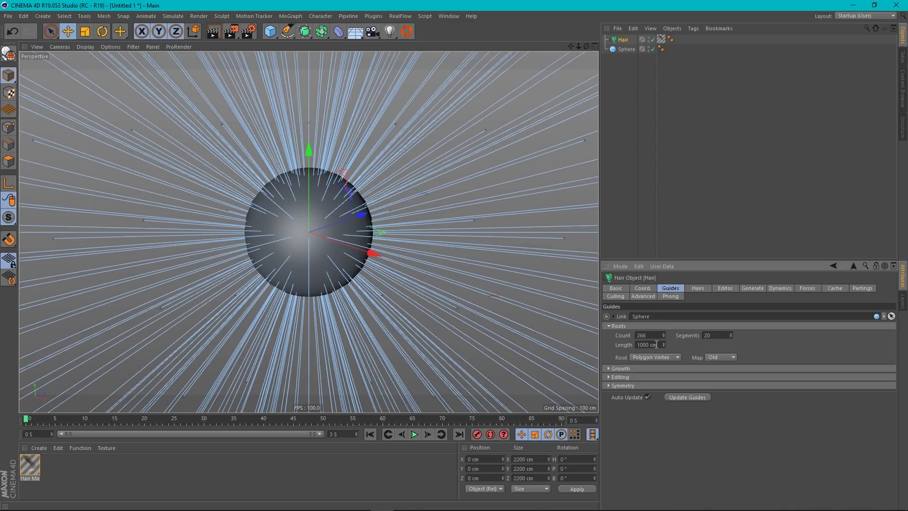
scroll(162, 143, "down", 10)
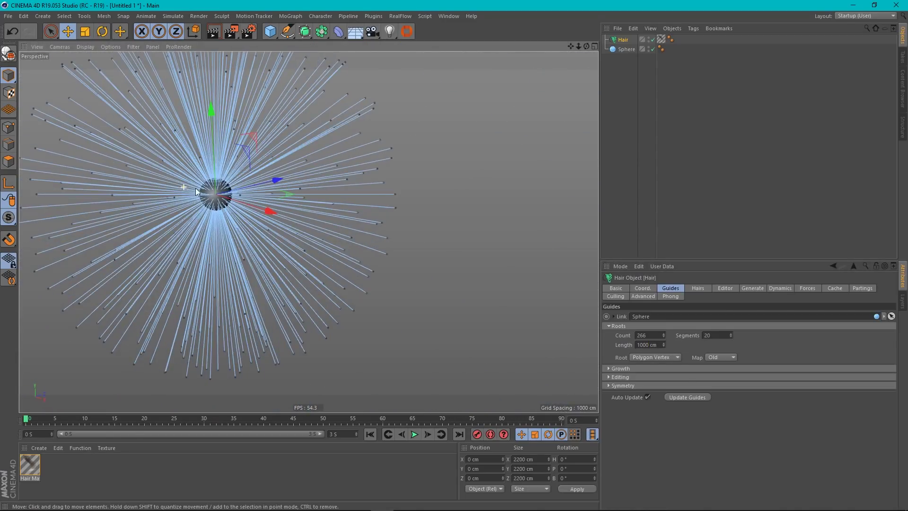
scroll(275, 194, "down", 4)
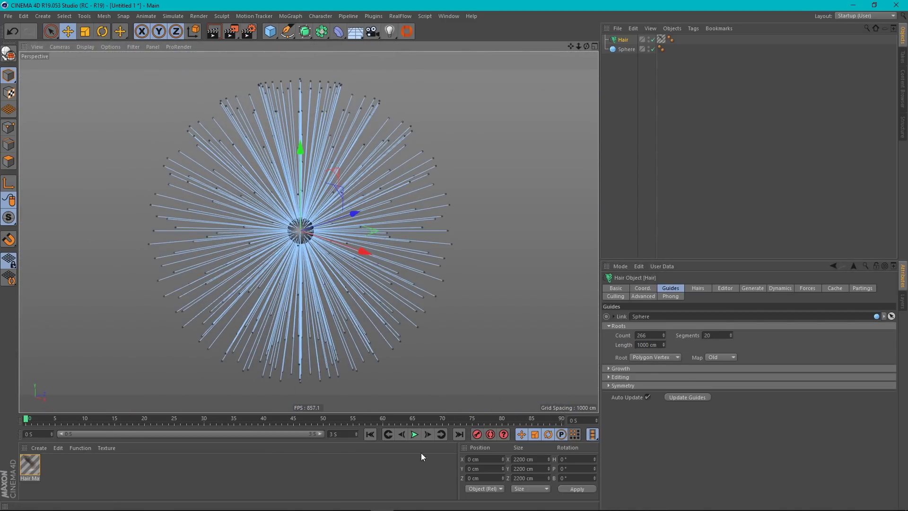
Set the project's end time to 10 seconds and extend the preview range over the full timeline.
left_click(333, 434)
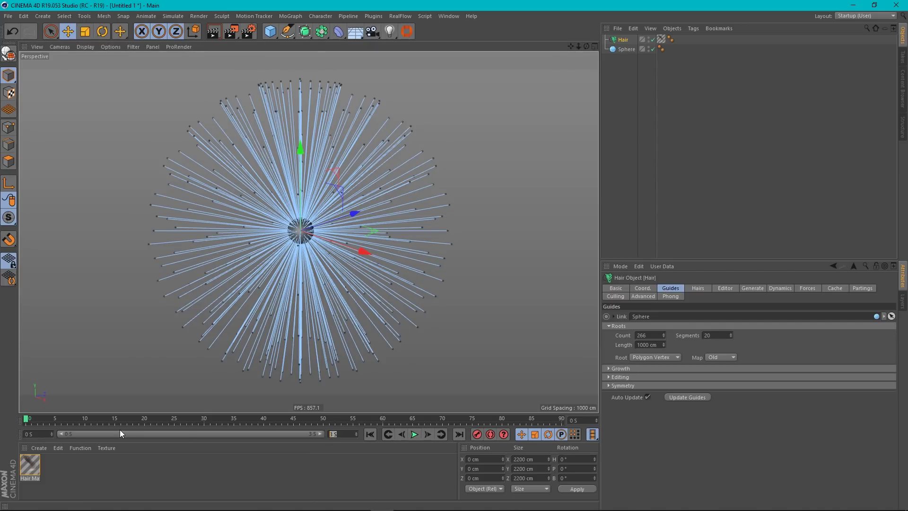
type("30")
key("Return")
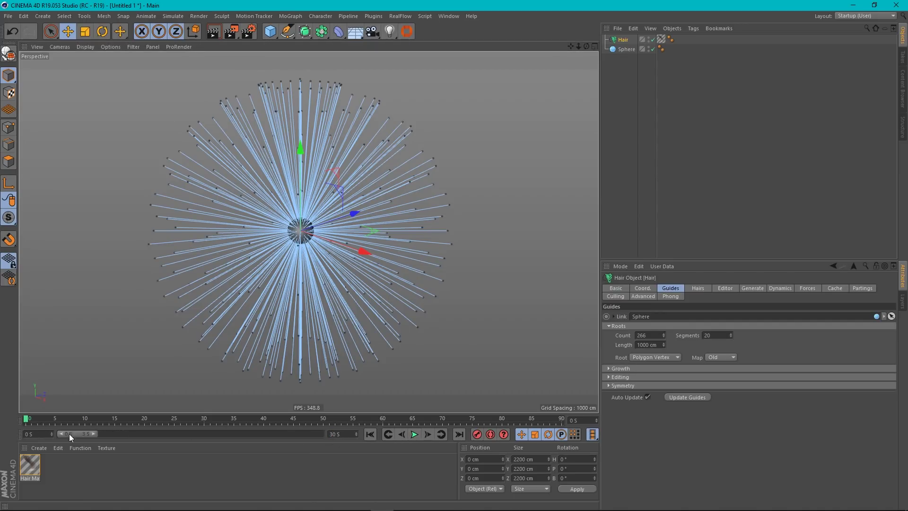
type("10")
key("Return")
double_click(143, 433)
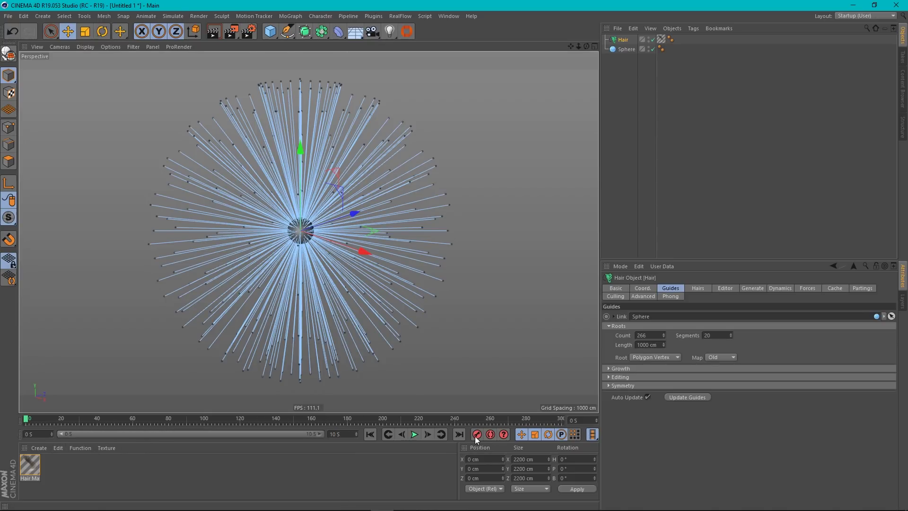
Play the hair simulation and set Hold Roots and Stiffness to 0% in the hair's dynamics properties.
left_click(414, 434)
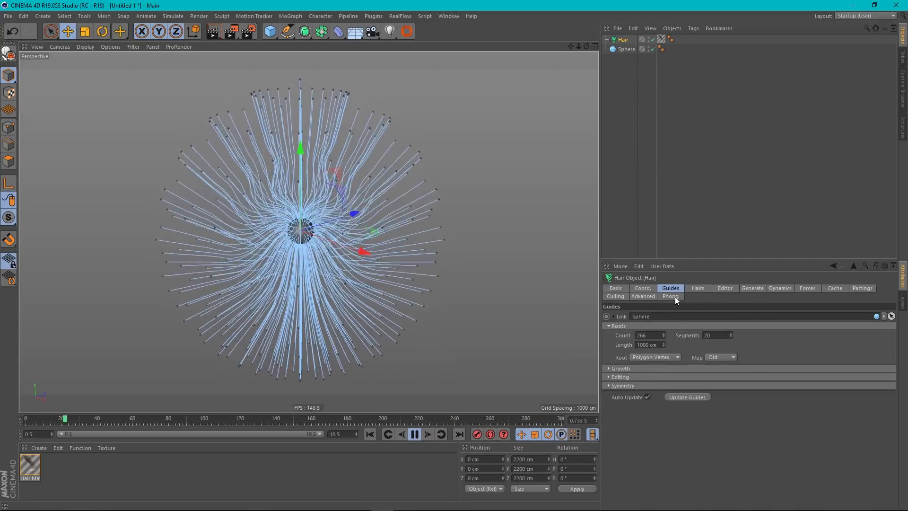
left_click(778, 289)
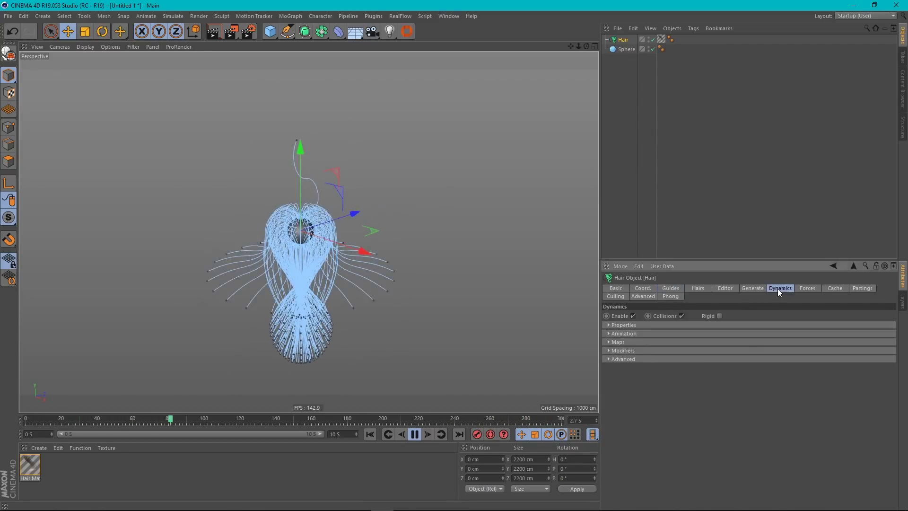
left_click(620, 325)
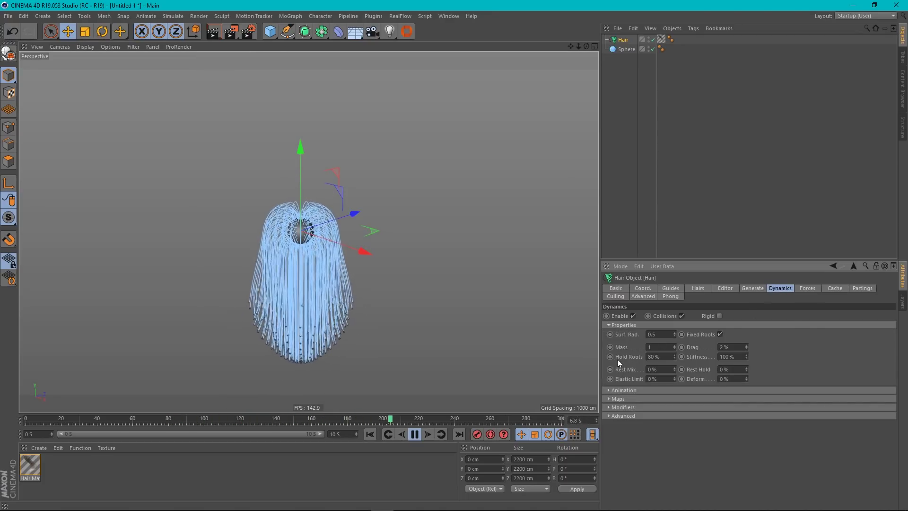
double_click(659, 357)
type("0")
key("Return")
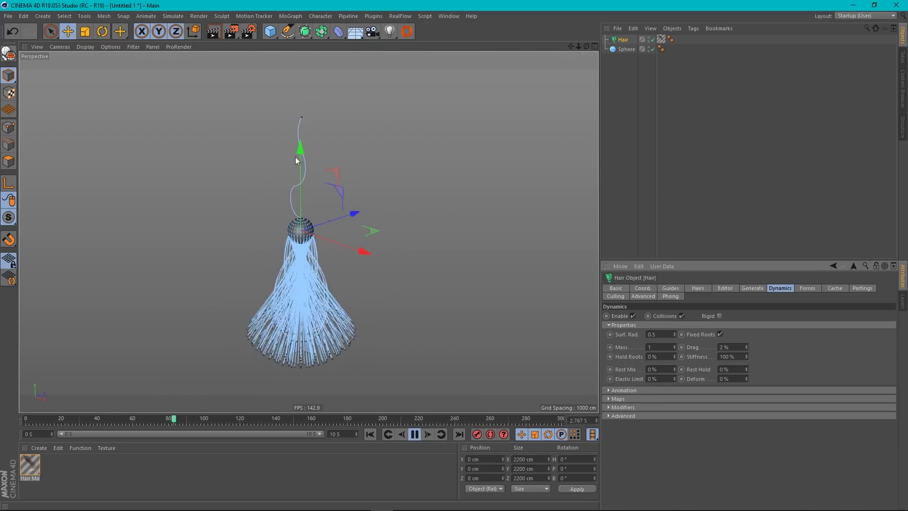
double_click(726, 357)
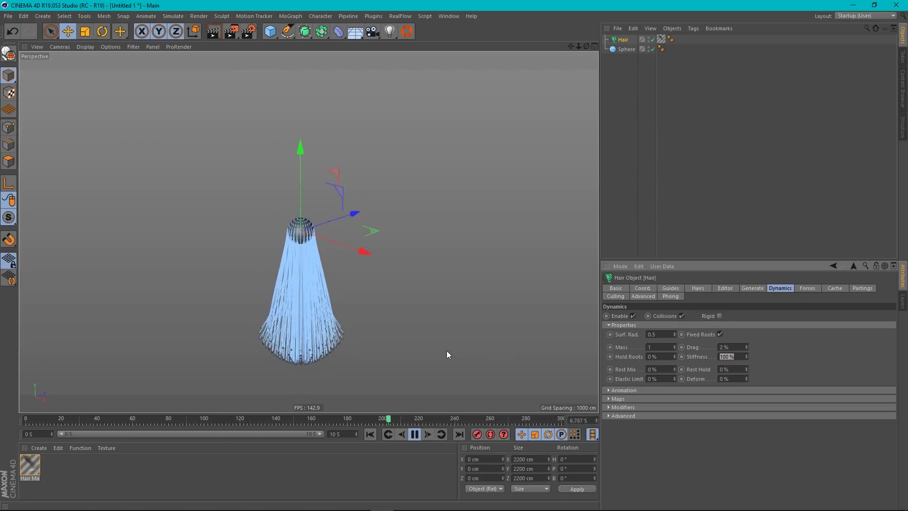
type("0")
key("Return")
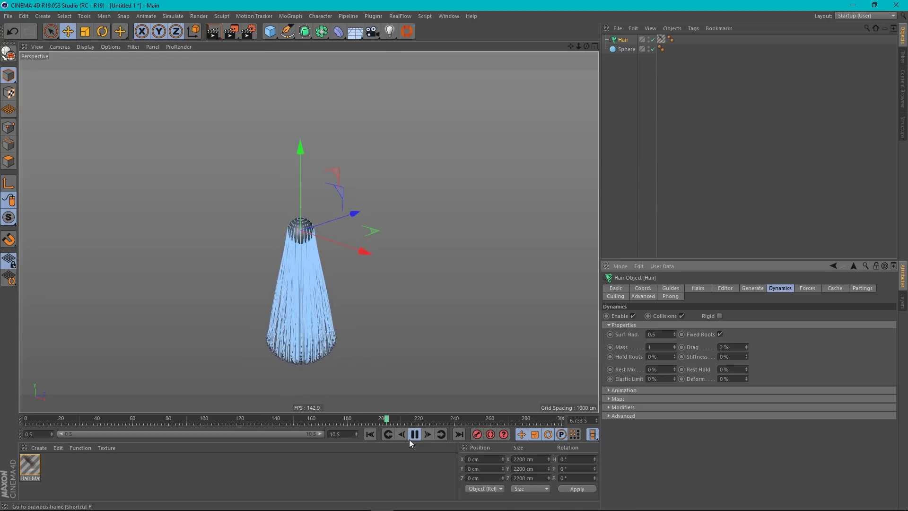
Replay the simulation from the start, stop it near the end when the strands hang down, and set the guides as dynamics.
left_click(414, 435)
left_click(370, 434)
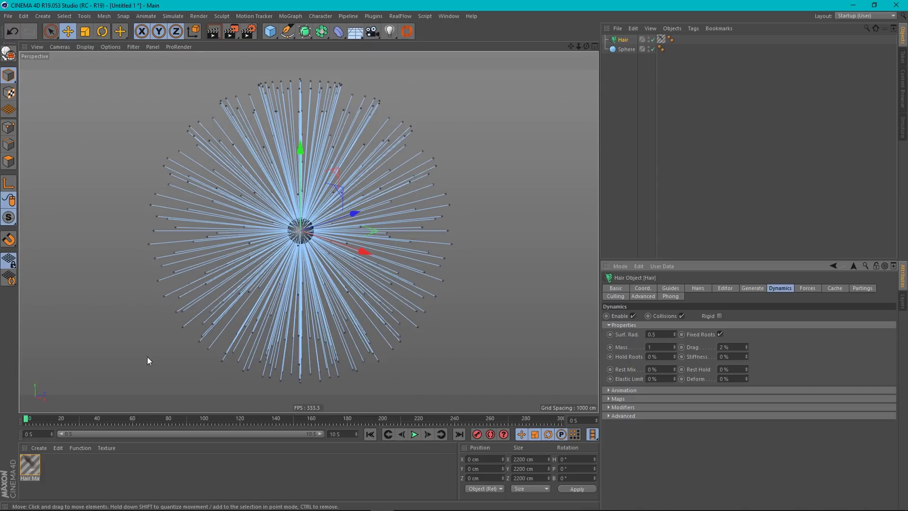
left_click(415, 434)
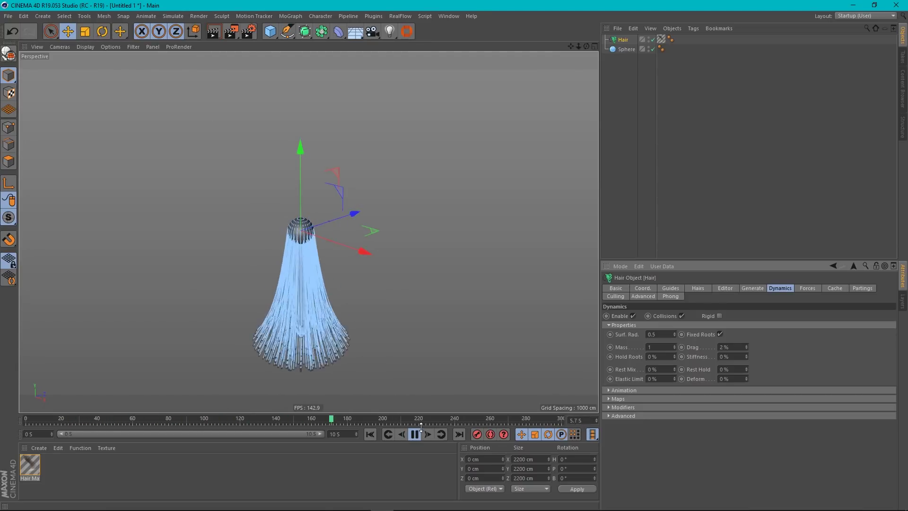
left_click(415, 434)
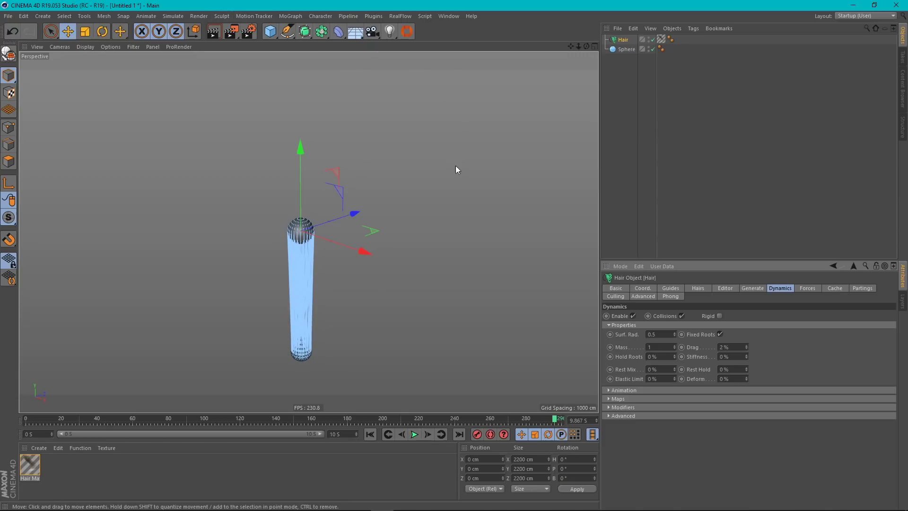
left_click(173, 16)
mouse_move(181, 95)
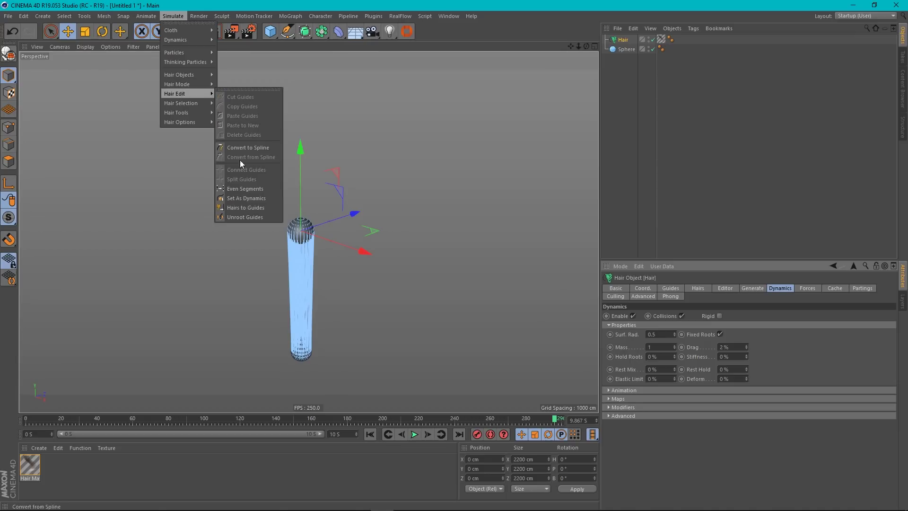
left_click(246, 200)
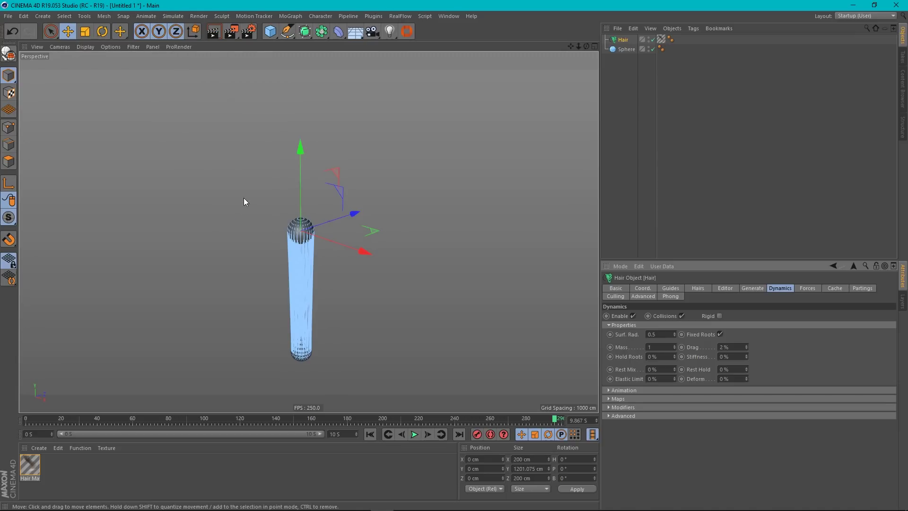
Play the simulation from the first frame to check the settled hair, and return to the start.
left_click(371, 433)
left_click(414, 434)
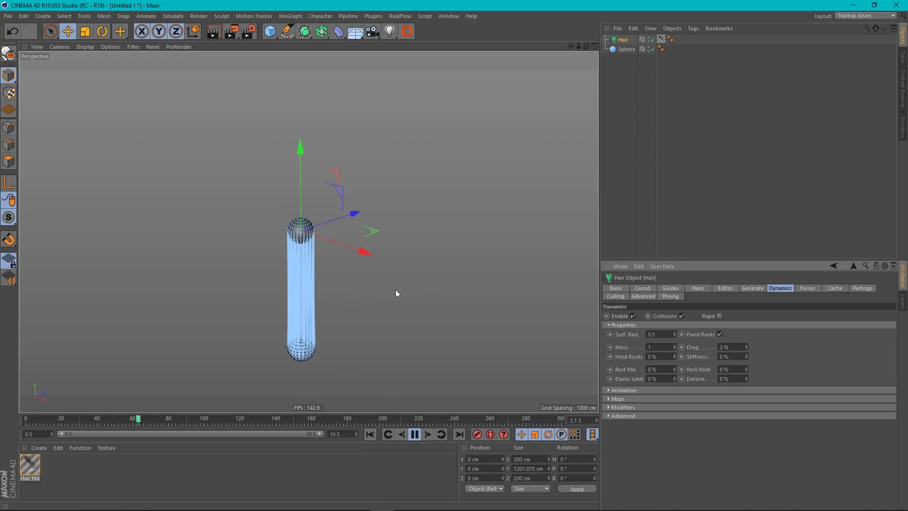
left_click(415, 434)
left_click(370, 435)
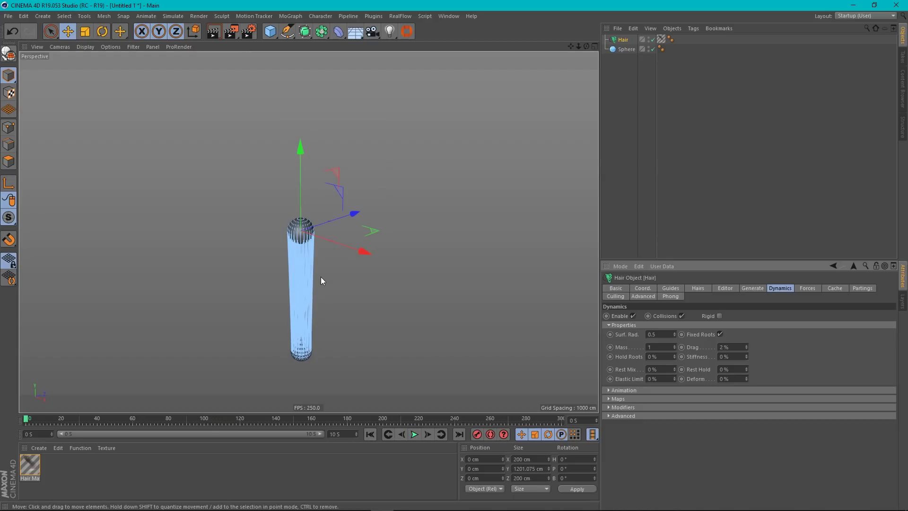
Add a helix spline and set its plane to XZ.
left_click_drag(320, 280, 390, 188, "alt")
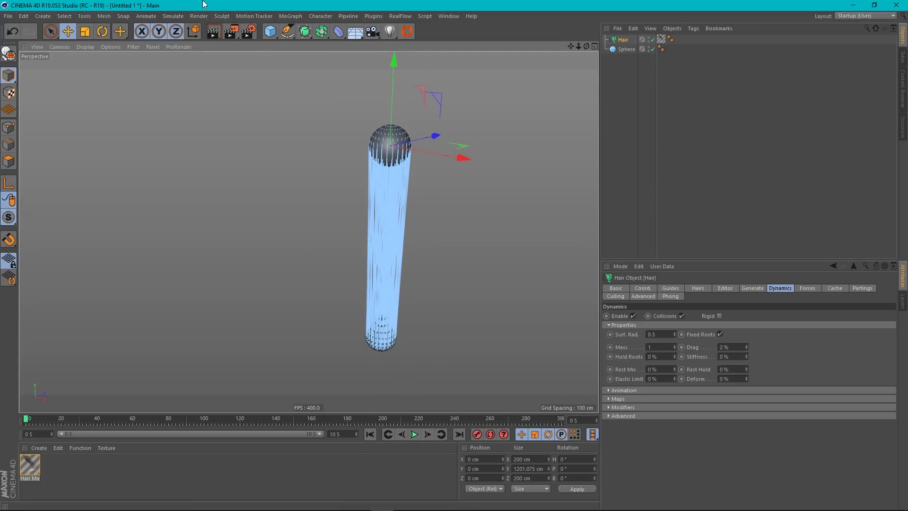
left_click_drag(287, 31, 496, 68)
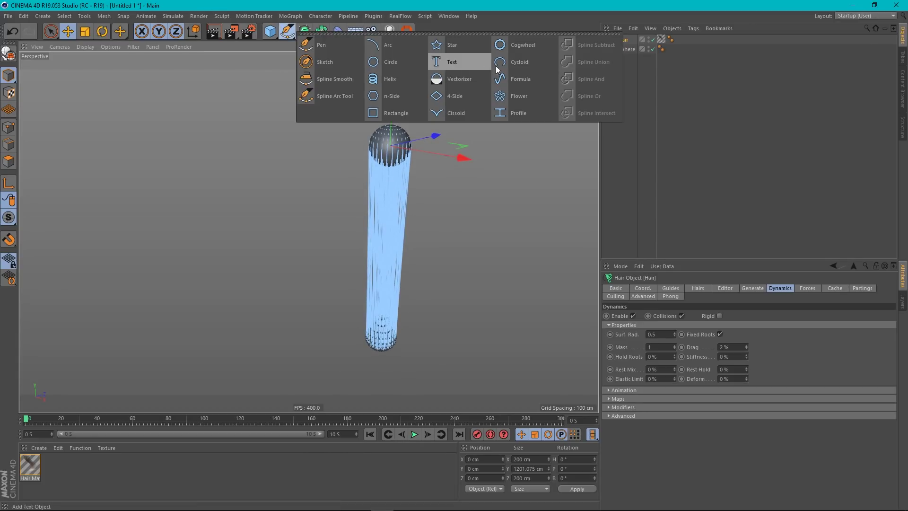
left_click(390, 80)
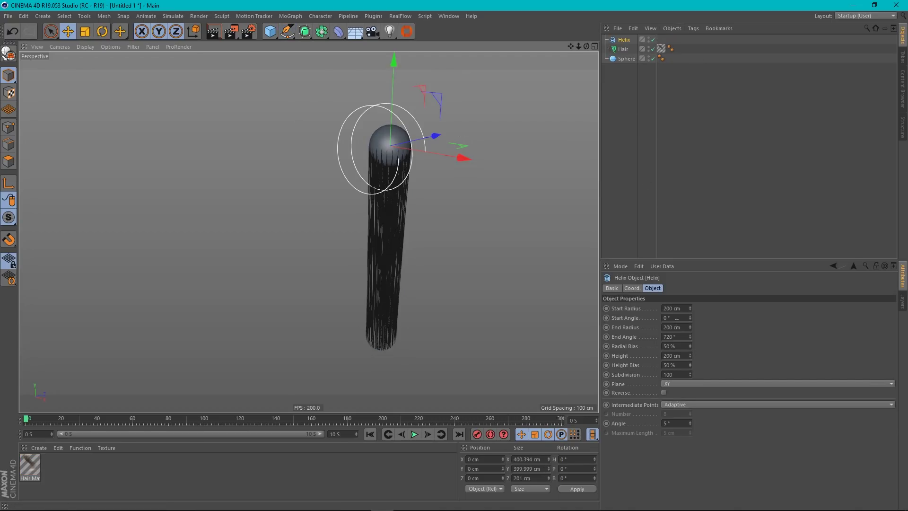
left_click(673, 384)
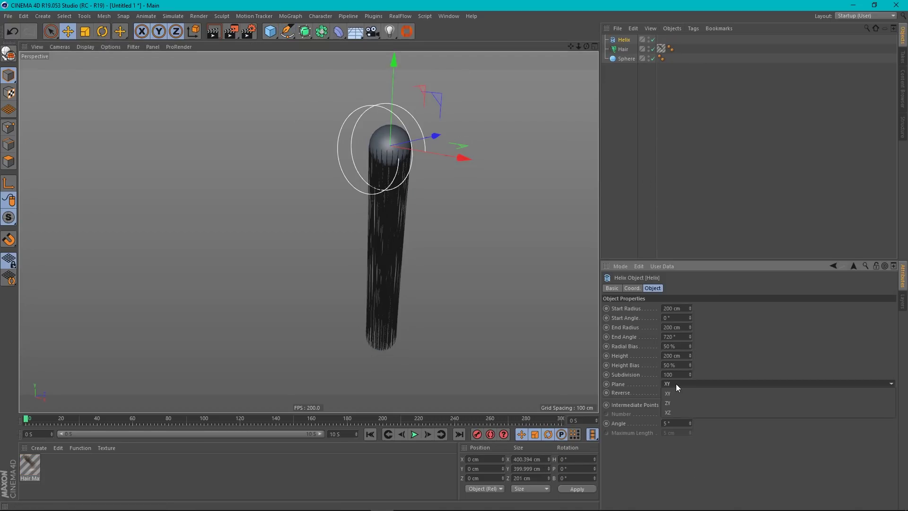
left_click(668, 412)
middle_click_drag(481, 201, 411, 232, "alt")
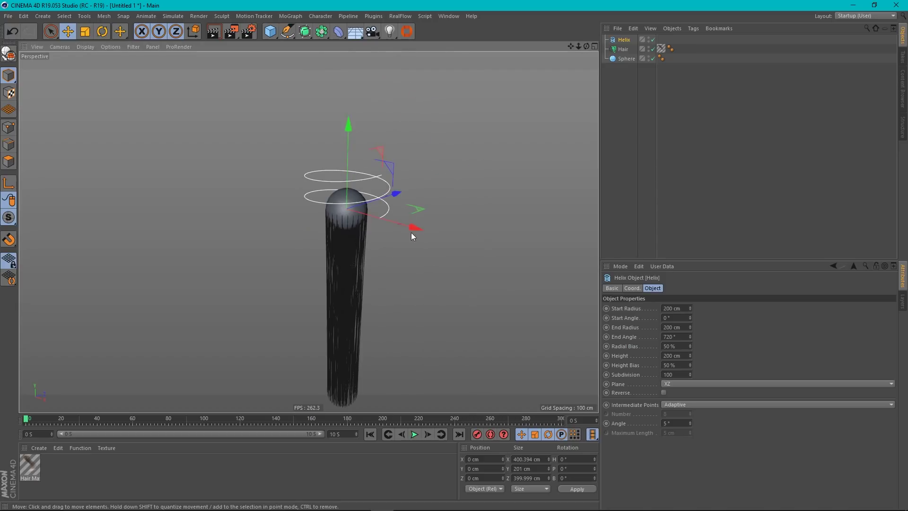
Set both the start radius and the end radius of the helix to 100 cm.
double_click(686, 309)
type("100")
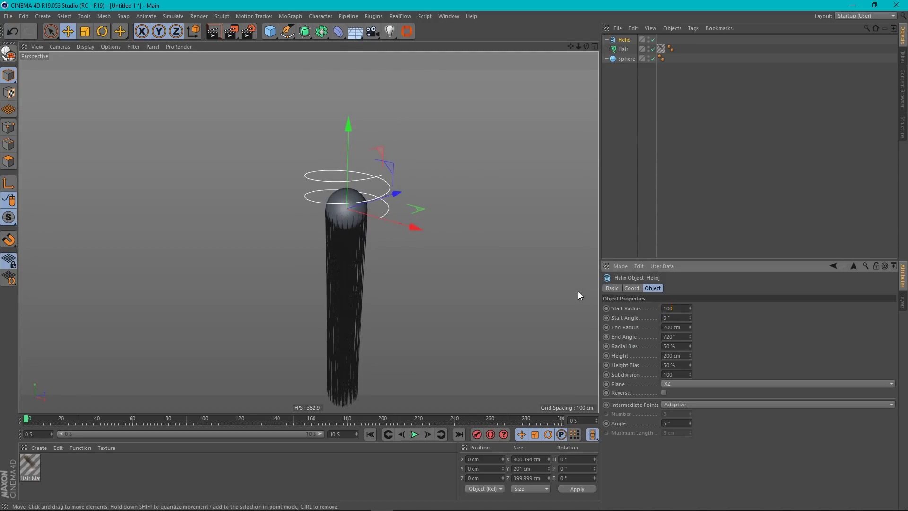
key("Return")
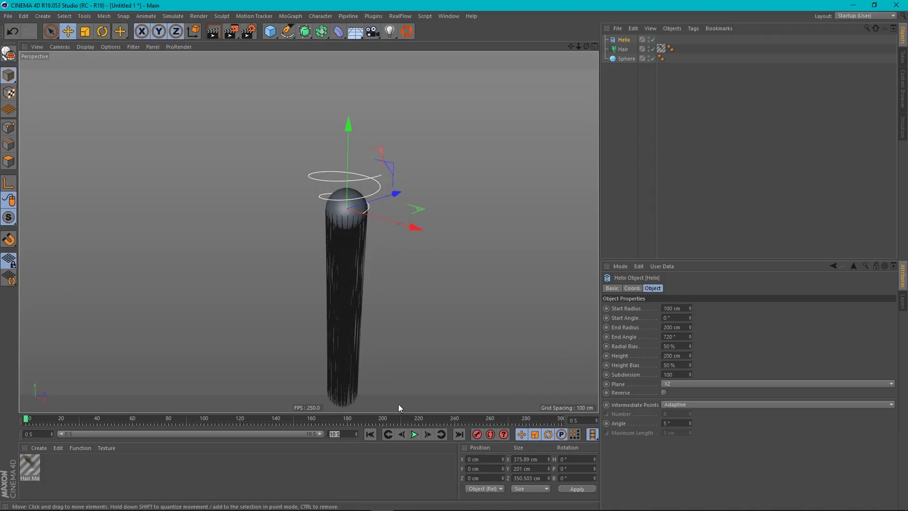
left_click(681, 327)
type("100")
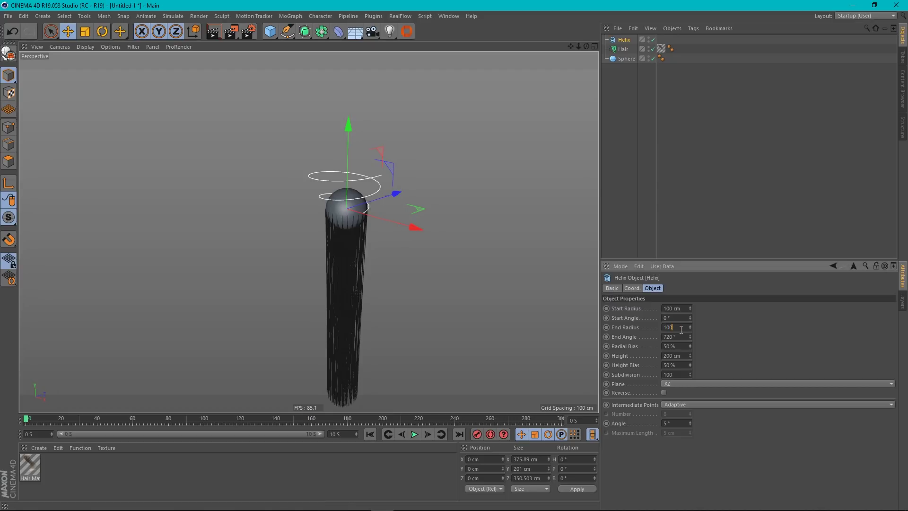
key("Tab")
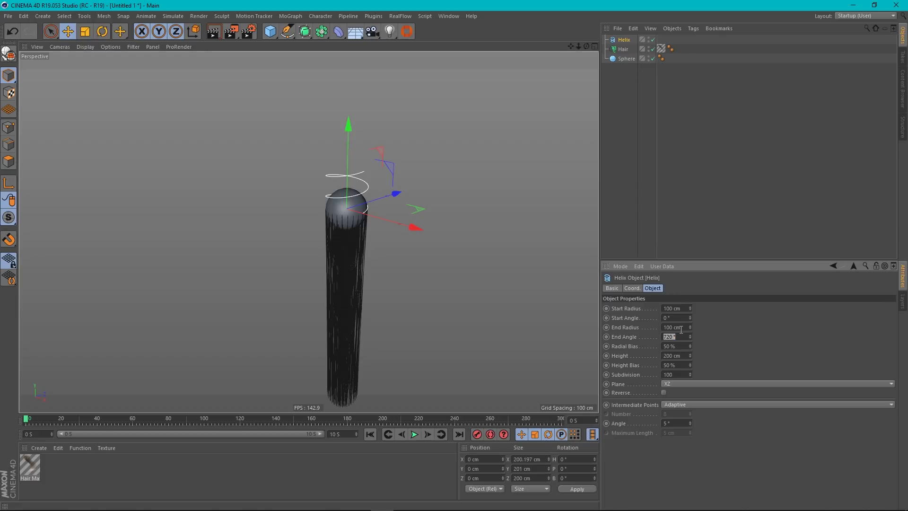
Double the helix's end angle to 1440° and increase its height to about 259 cm.
key("Return")
type("*2")
key("Return")
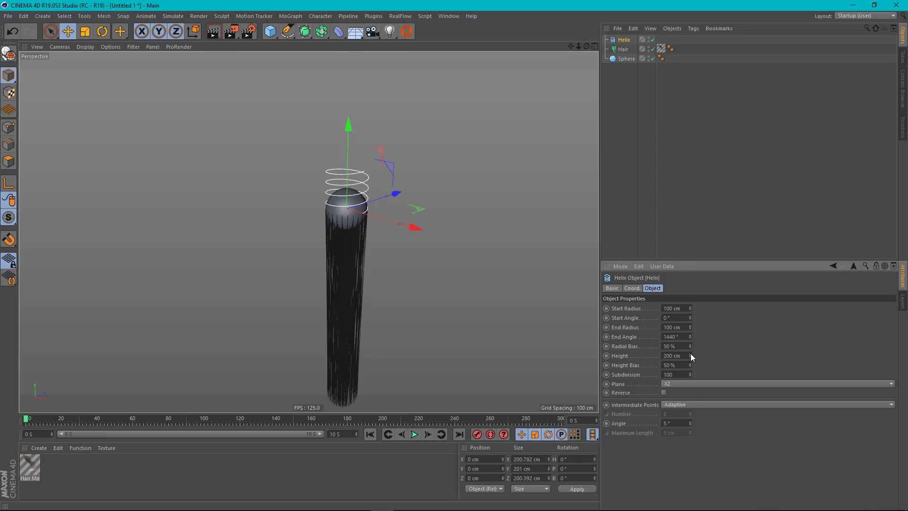
mouse_move(691, 356)
left_mouse_down()
mouse_move(691, 327)
mouse_move(691, 356)
left_mouse_up()
left_click_drag(376, 206, 387, 224, "alt")
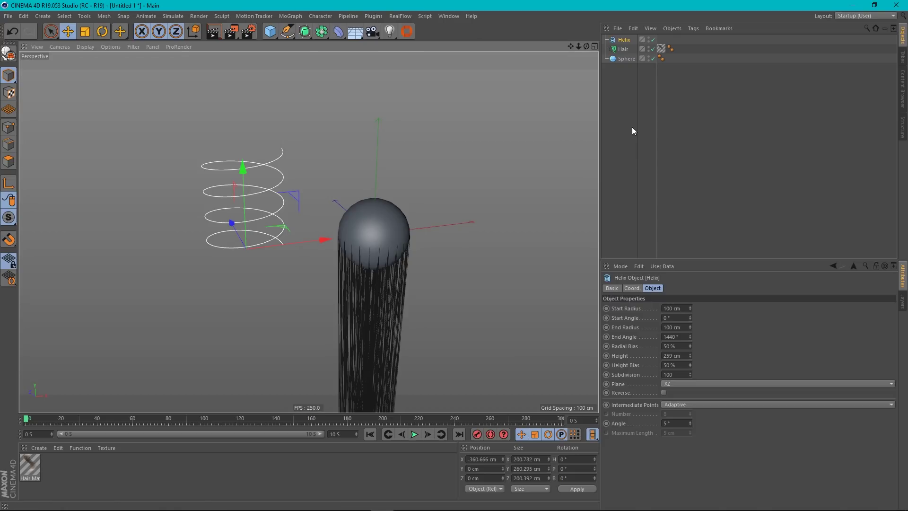
Add a Spline Guide object and place it below the Sphere in the object hierarchy.
left_click(378, 15)
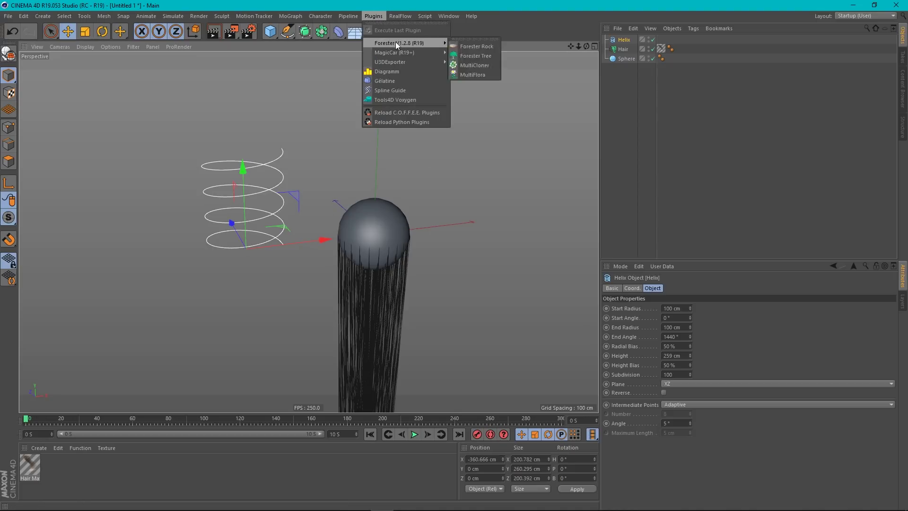
left_click(381, 90)
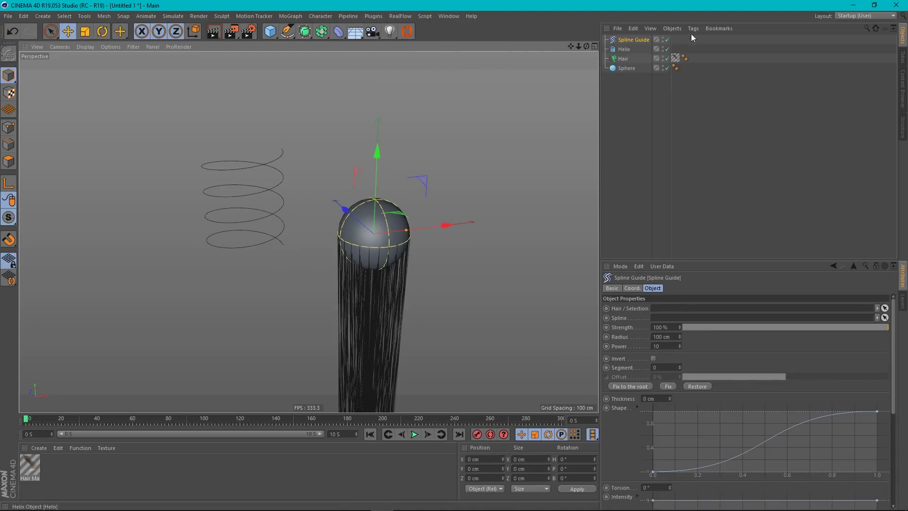
left_click_drag(631, 70, 628, 86)
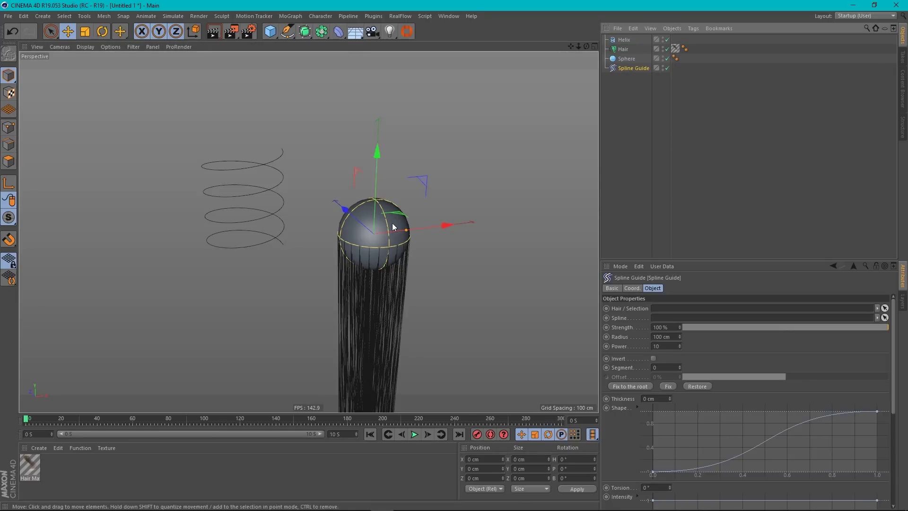
Enlarge the Spline Guide's radius to about 170 cm and move the guide along X to about 414 cm, away from the sphere.
scroll(393, 227, "up", 3)
mouse_move(393, 227)
left_mouse_down("alt")
mouse_move(410, 228)
mouse_move(305, 229)
mouse_move(452, 244)
mouse_move(416, 229)
mouse_move(350, 229)
mouse_move(348, 242)
mouse_move(275, 244)
left_mouse_up("alt")
left_click_drag(404, 219, 406, 290)
scroll(341, 319, "down", 4)
left_click_drag(341, 318, 364, 138, "alt")
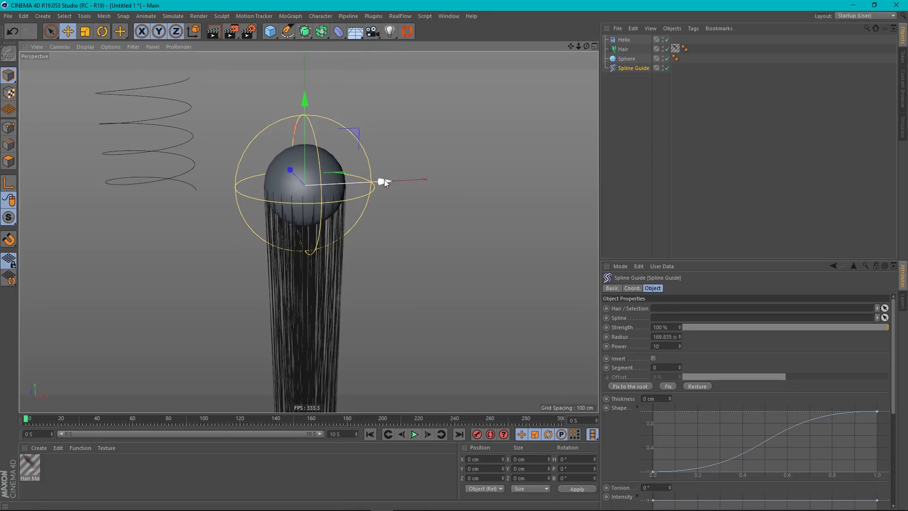
left_click_drag(384, 180, 545, 175)
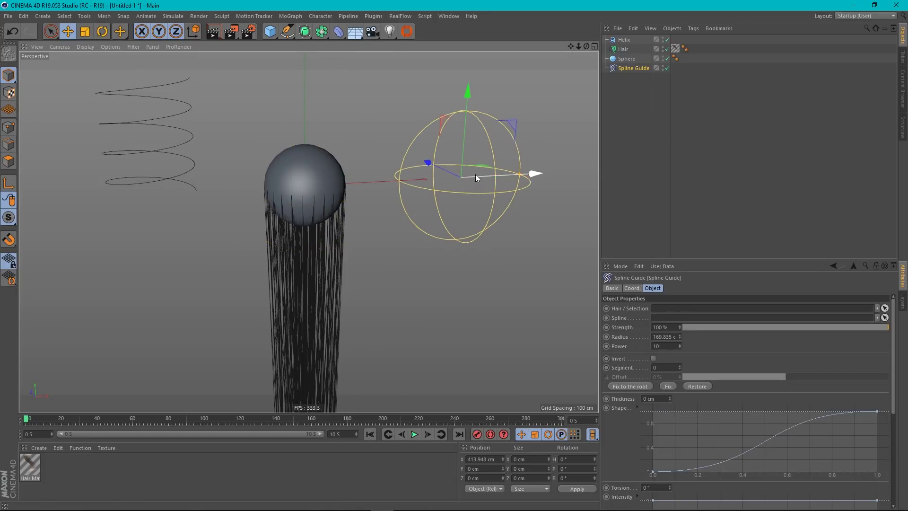
left_click_drag(438, 142, 365, 163, "alt")
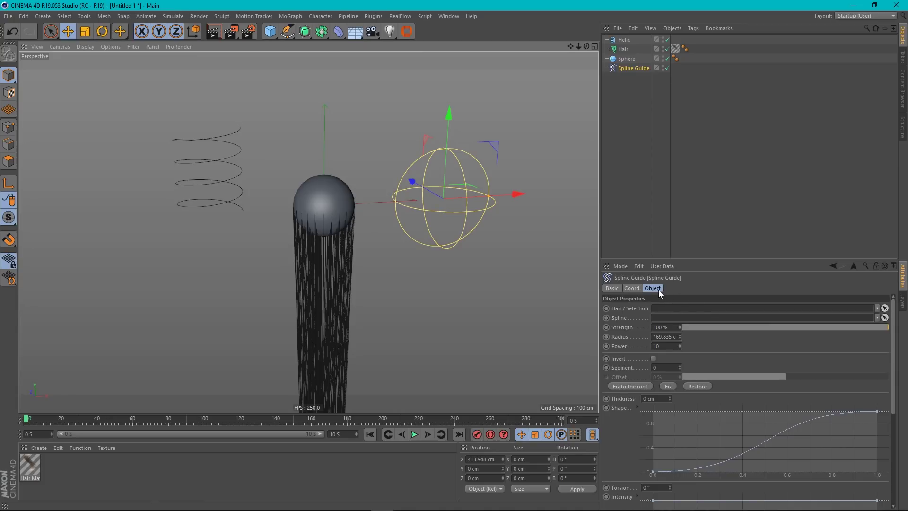
Assign the Hair object as the Spline Guide's hair and the Helix as its spline.
left_click(606, 289)
left_click(632, 289)
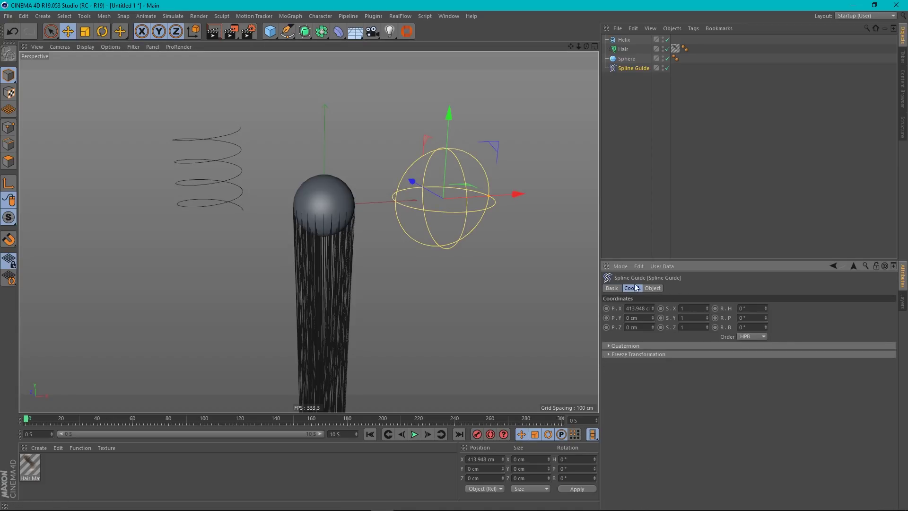
left_click(654, 288)
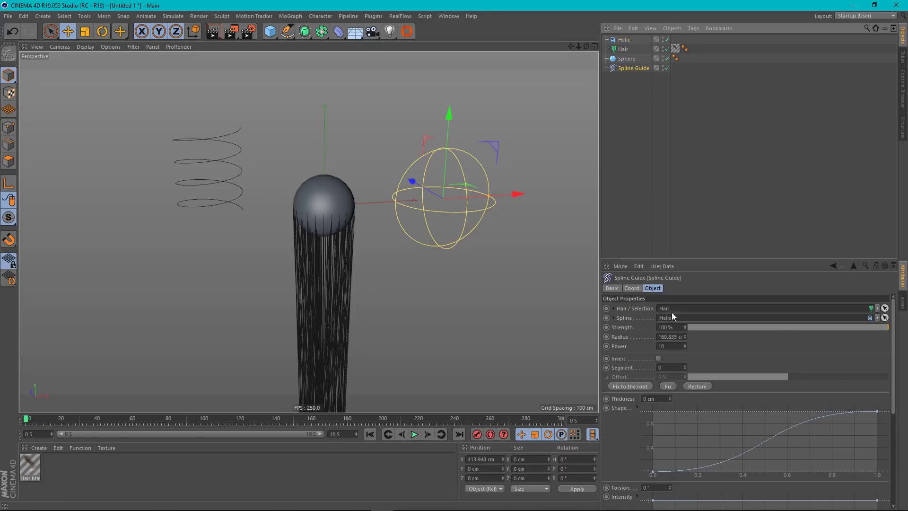
Start the simulation and move the Spline Guide back along X to about 18 cm so it surrounds the sphere.
left_click(414, 436)
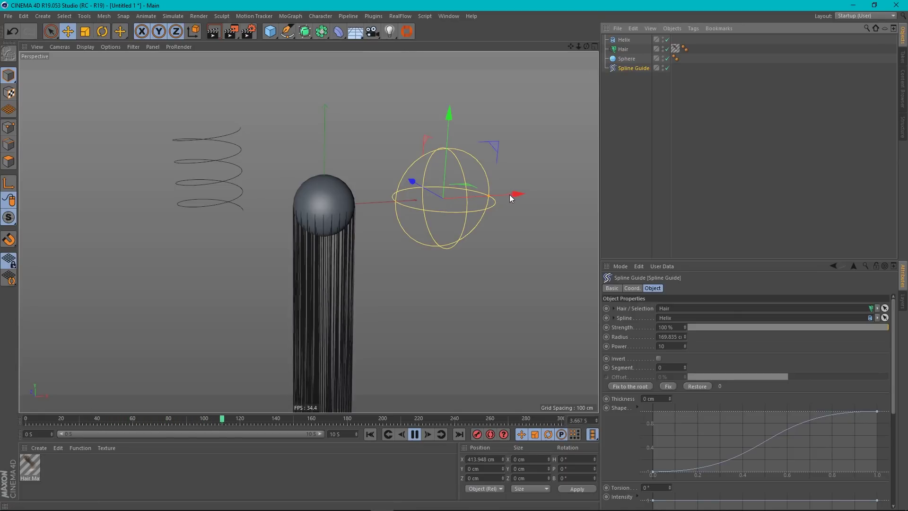
left_click_drag(516, 194, 323, 203)
right_click_drag(322, 196, 402, 173, "alt")
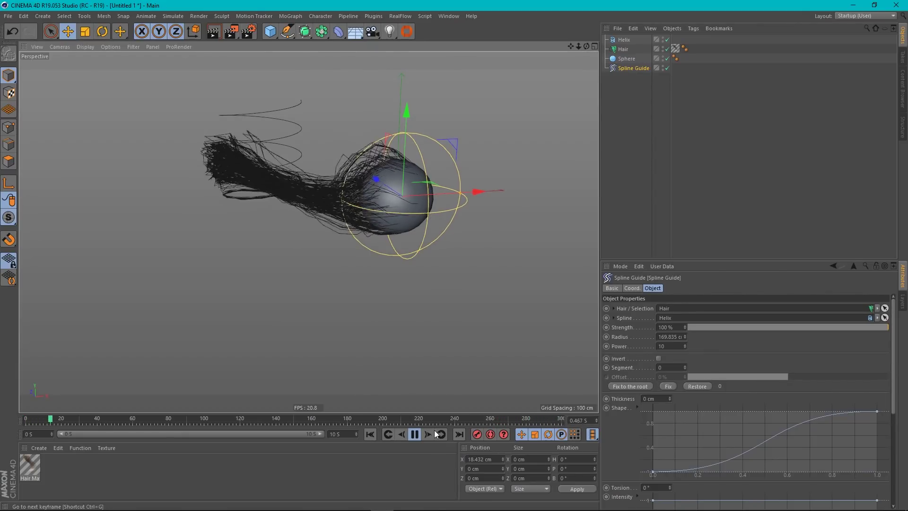
Extend the project length to 15 s and stretch the preview range to cover all of it.
left_click(336, 434)
type("1")
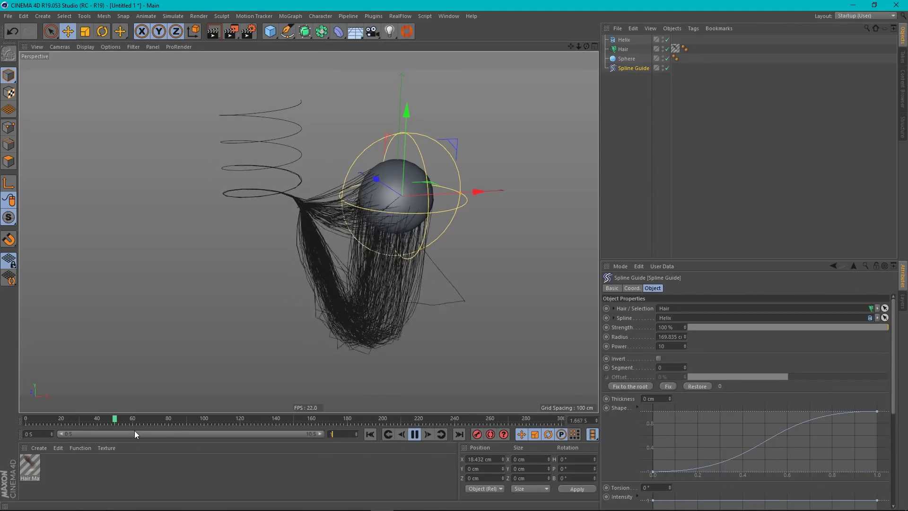
type("5")
key("Return")
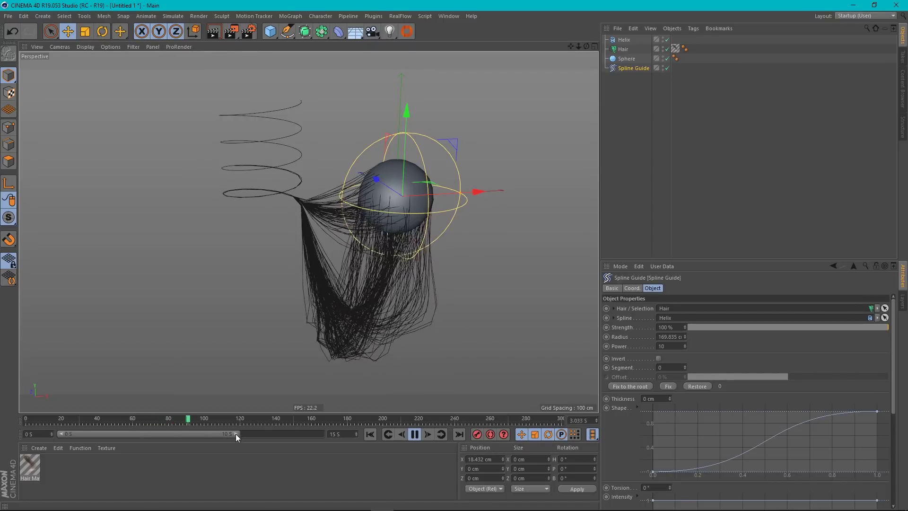
left_click_drag(236, 433, 319, 434)
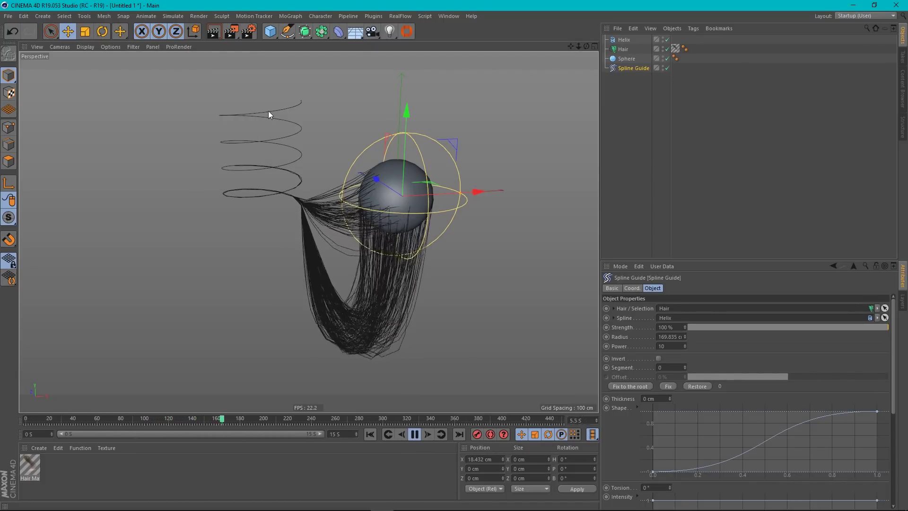
Lower the Spline Guide's strength to 0% and raise it slightly to 4% while the simulation plays.
scroll(268, 111, "up", 2)
middle_click_drag(319, 195, 297, 163, "alt")
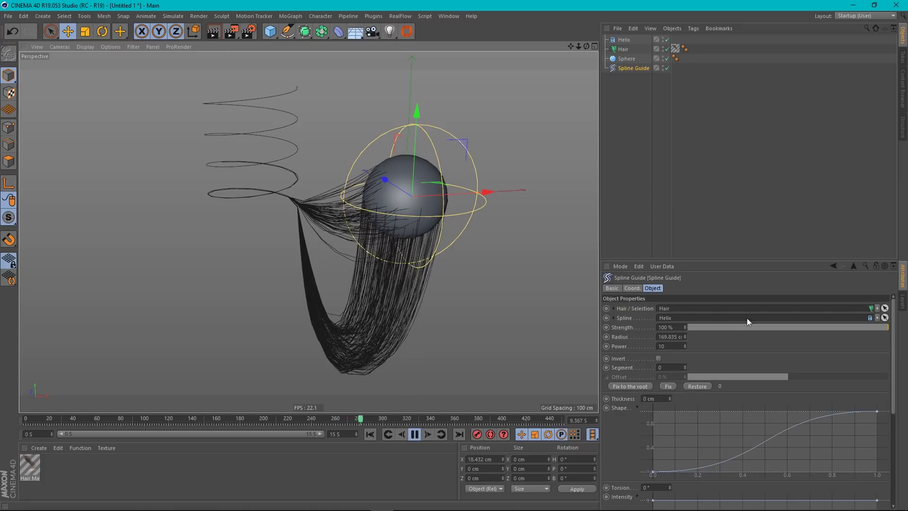
left_click_drag(872, 325, 528, 350)
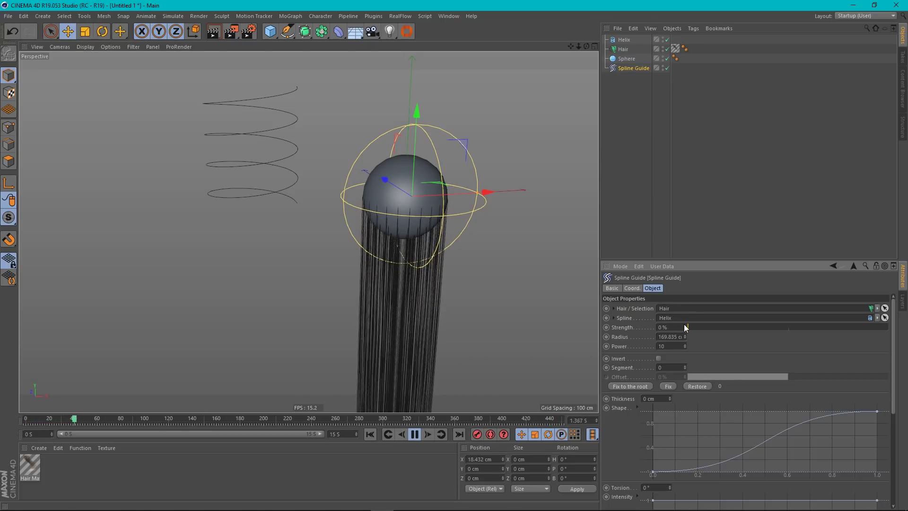
scroll(683, 325, "up", 4)
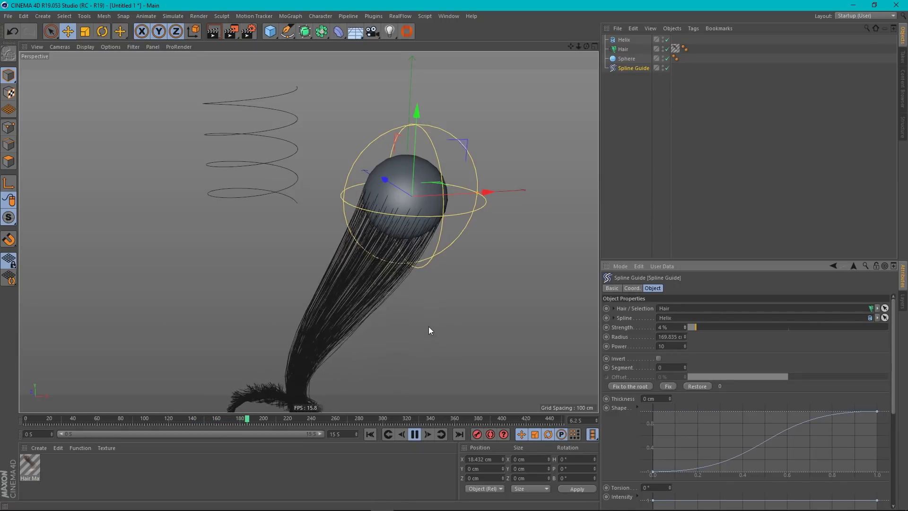
middle_click_drag(427, 328, 424, 263, "alt")
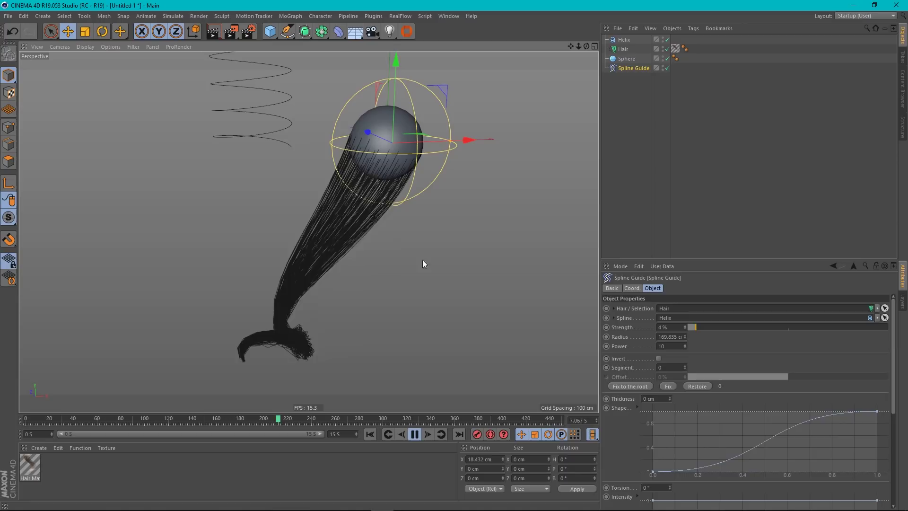
Raise the Spline Guide's strength gradually to 16% and finally return it to 100%.
left_click(685, 325)
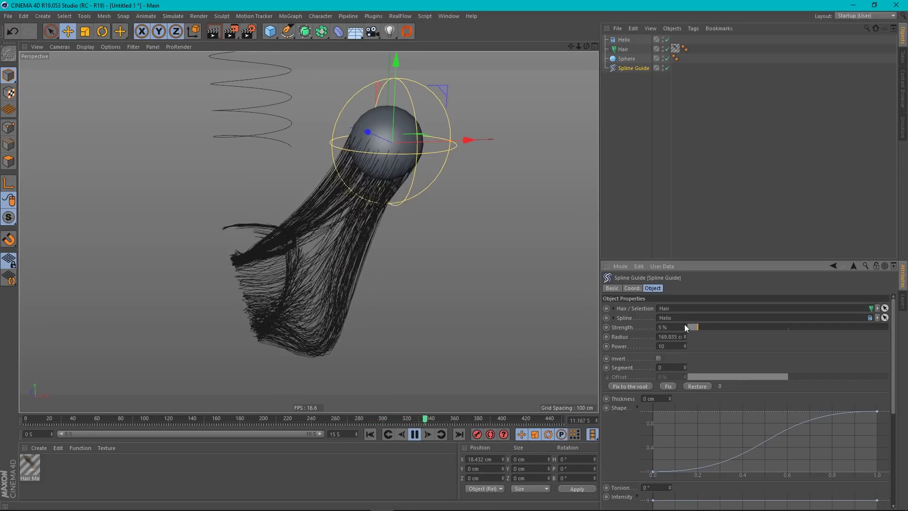
left_click(685, 326)
left_click(685, 326)
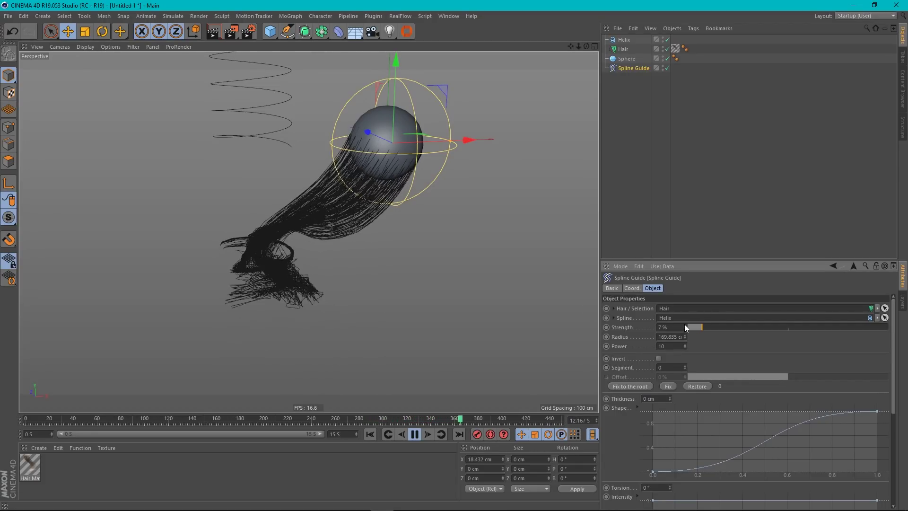
left_click(684, 326)
left_click(685, 325)
left_click(685, 325)
left_click(684, 325)
left_click(685, 326)
left_click(685, 325)
left_click(685, 325)
left_click(685, 325)
left_click(685, 325)
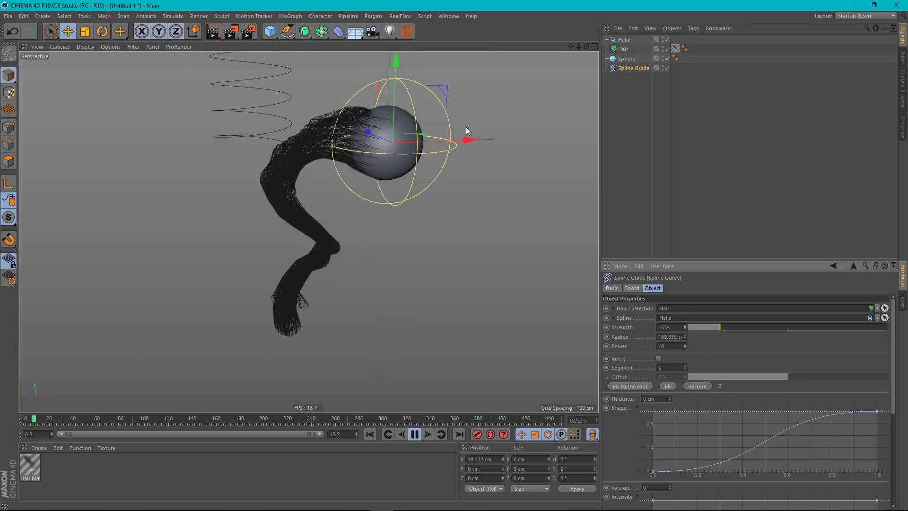
middle_click_drag(466, 127, 495, 224, "alt")
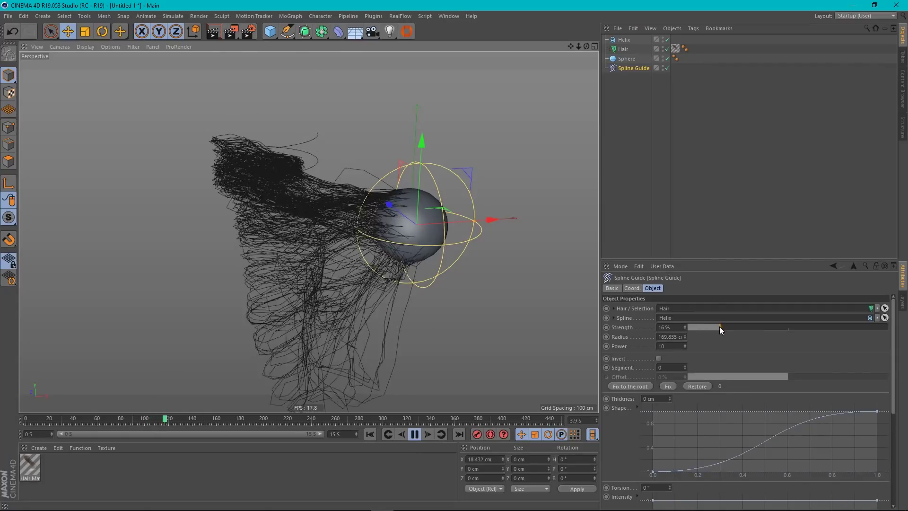
left_click_drag(721, 326, 889, 326)
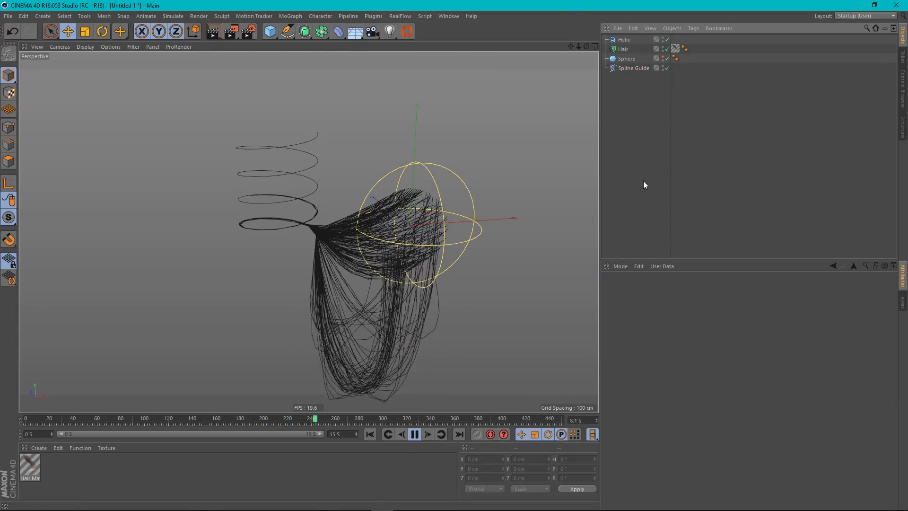
Hide the sphere and the Spline Guide in the viewport, leaving the guide selected.
left_click(663, 66)
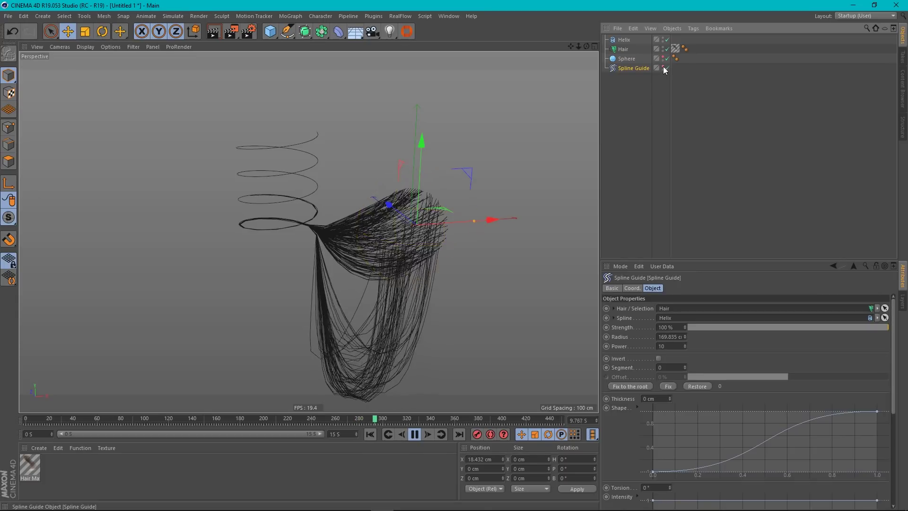
left_click(626, 168)
mouse_move(402, 206)
left_mouse_down("alt")
mouse_move(392, 201)
mouse_move(383, 221)
mouse_move(400, 221)
left_mouse_up("alt")
left_click(634, 69)
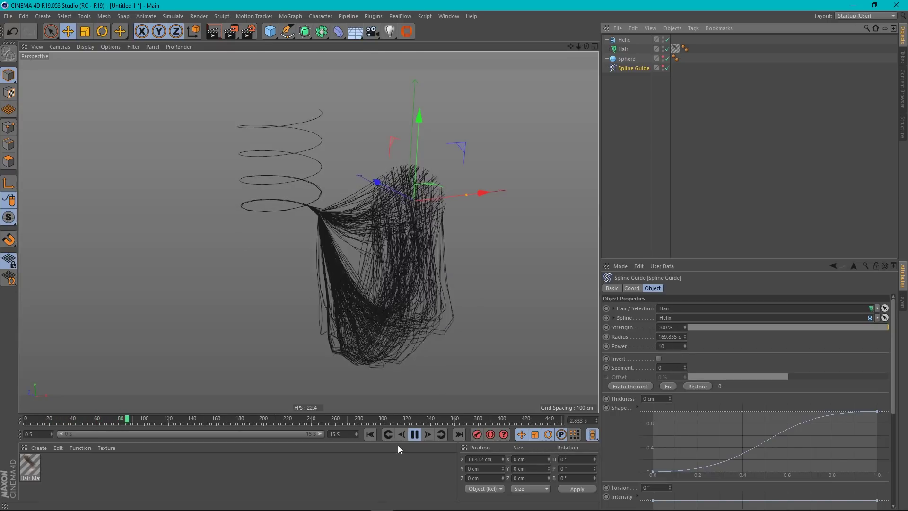
Try Spline Guide strengths of 12% and 18%, set it back to 100% and restart the simulation.
left_click(713, 327)
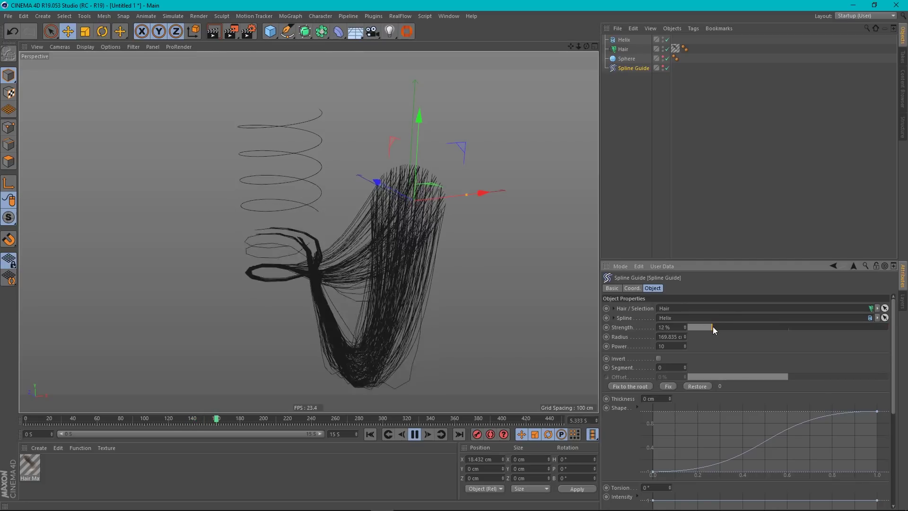
mouse_move(714, 326)
left_mouse_down()
mouse_move(691, 330)
mouse_move(725, 328)
left_mouse_up()
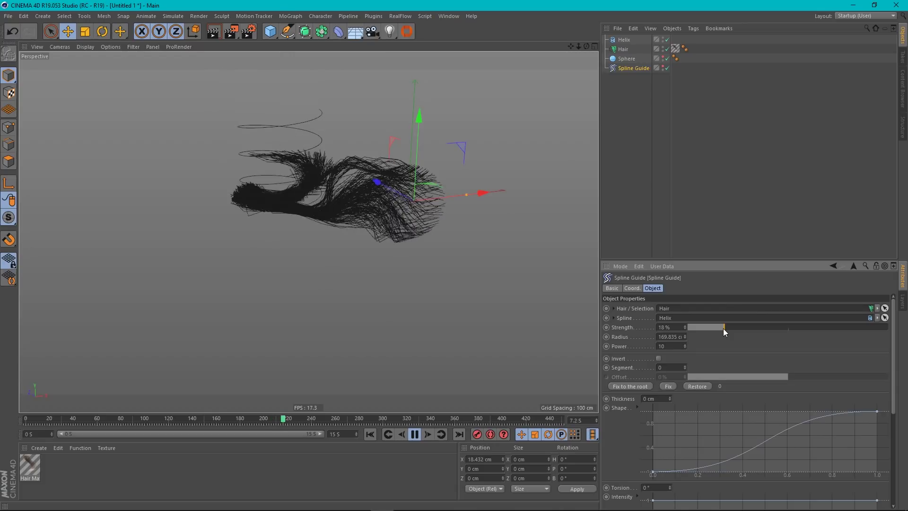
left_click_drag(786, 328, 888, 327)
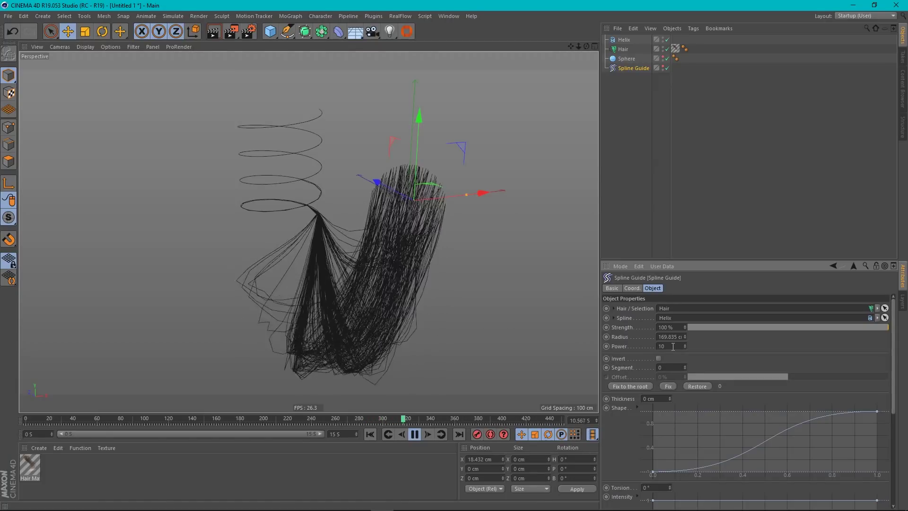
left_click(370, 434)
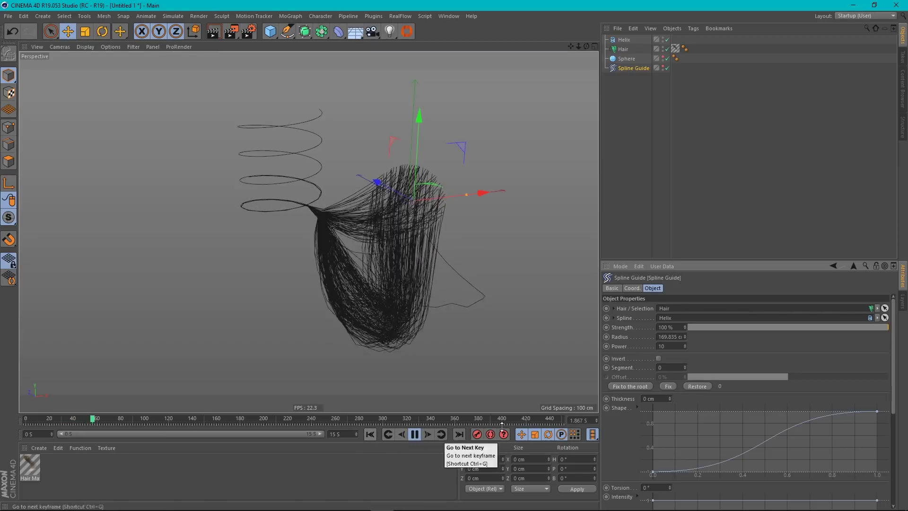
Set the Spline Guide's power to 1 and replay the simulation from the first frame.
left_click(677, 346)
key("BackSpace")
key("Return")
left_click(373, 433)
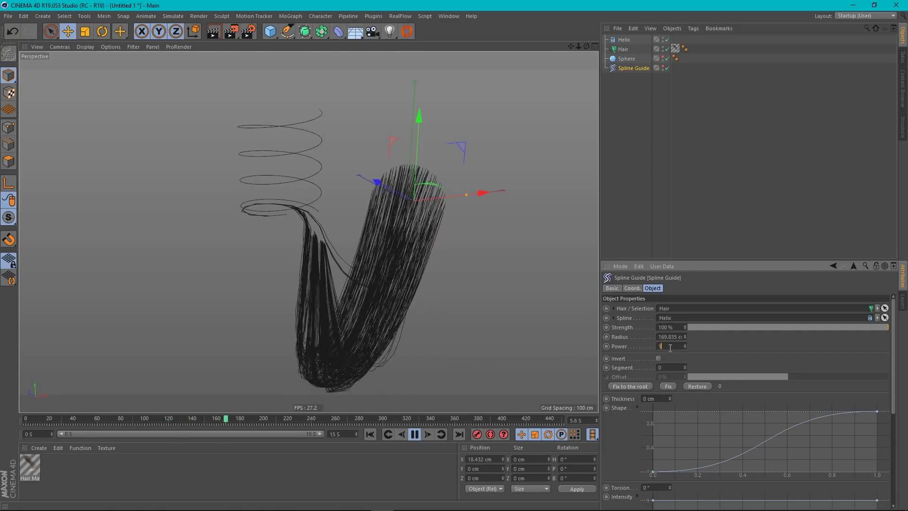
Set the Spline Guide's power to 3 and replay the simulation from the first frame.
left_click(685, 345)
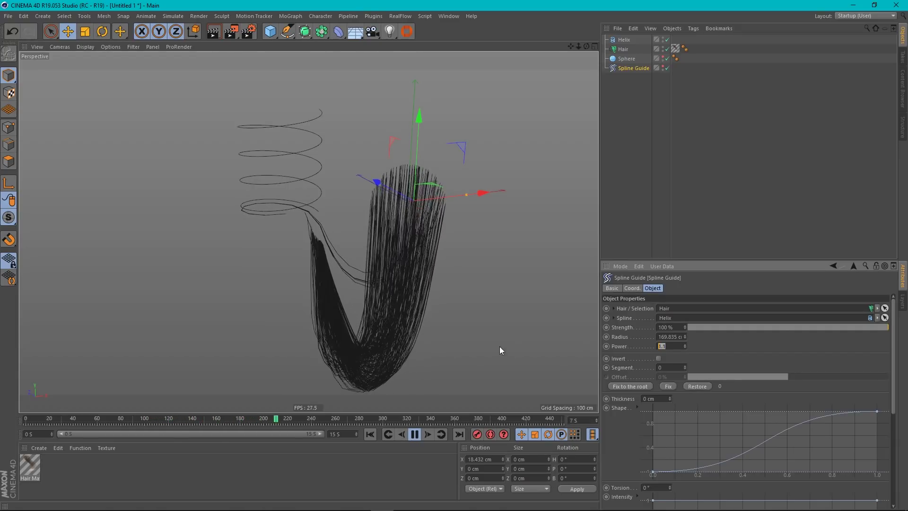
type("3")
key("Return")
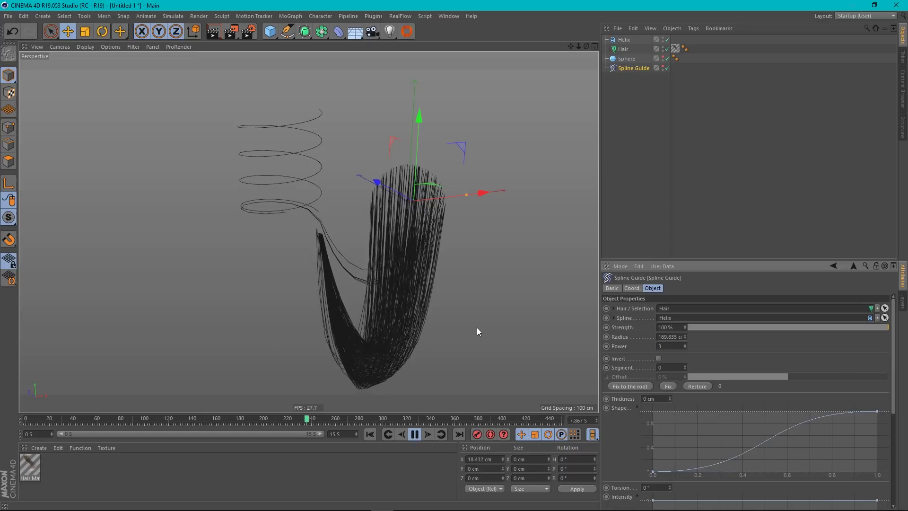
left_click(373, 430)
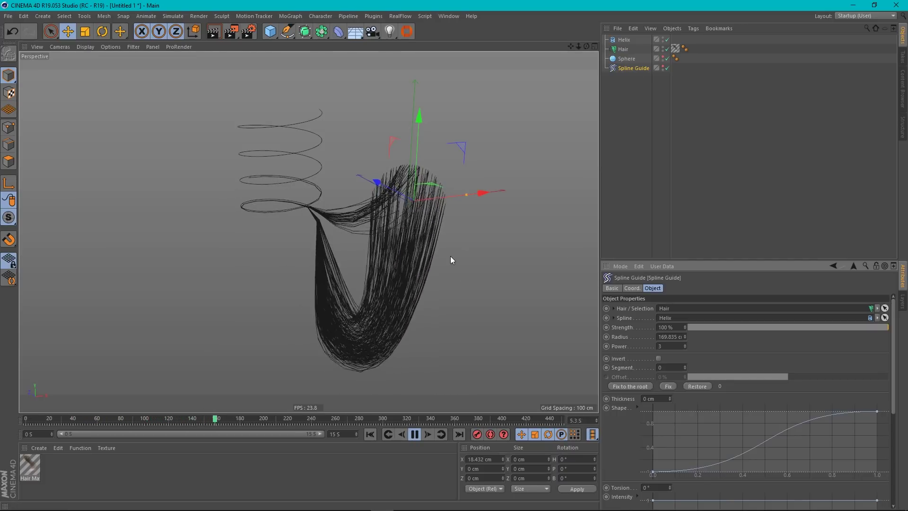
Set the hair's guide segments to 40 and the guide length to 2000 cm.
scroll(313, 231, "up", 3)
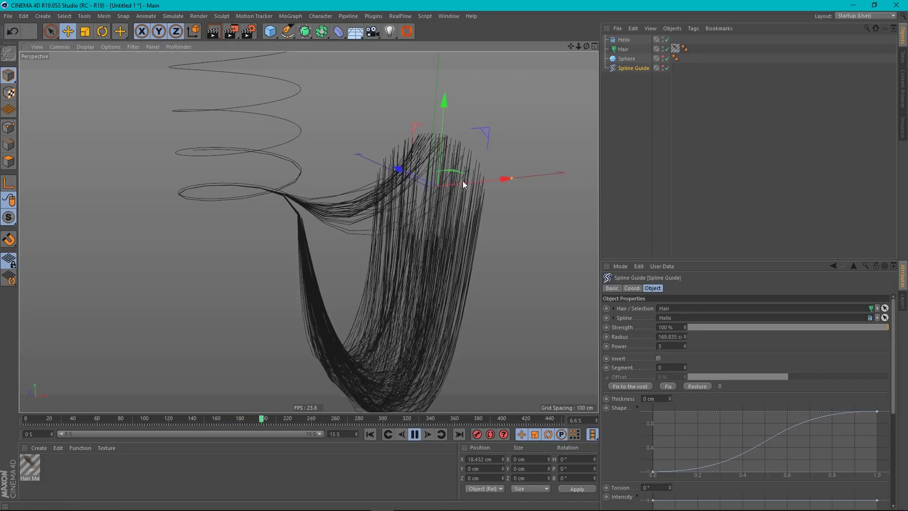
left_click(623, 48)
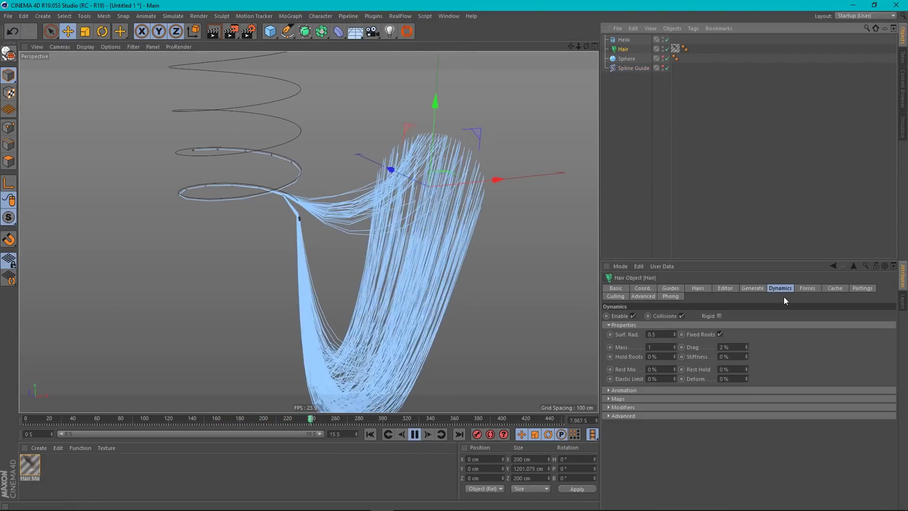
left_click(671, 288)
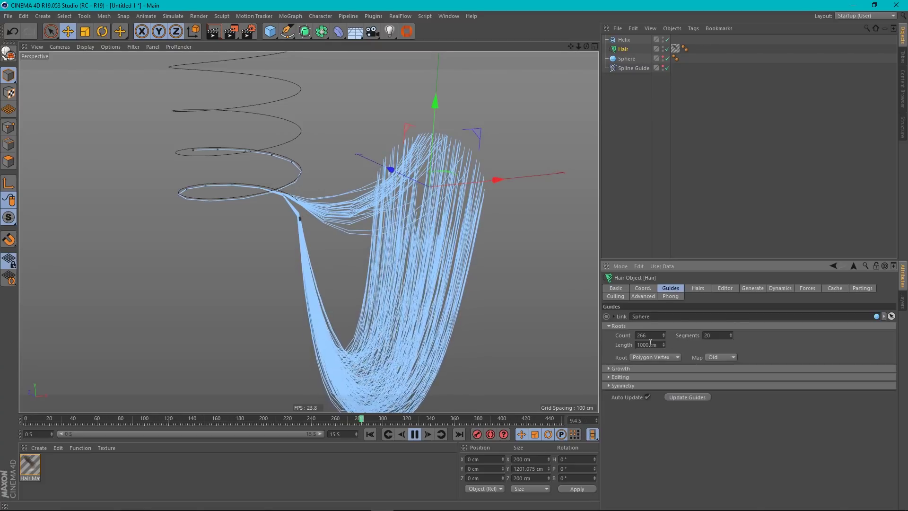
key("Tab")
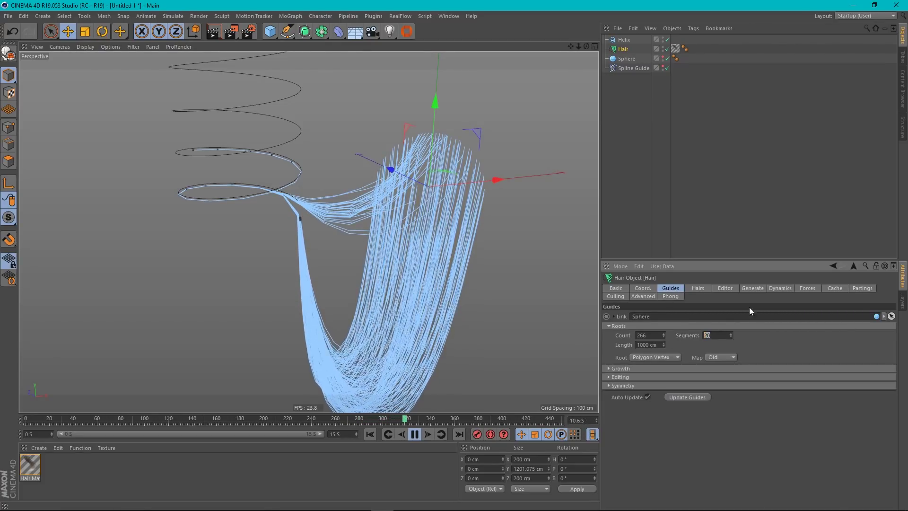
key("Return")
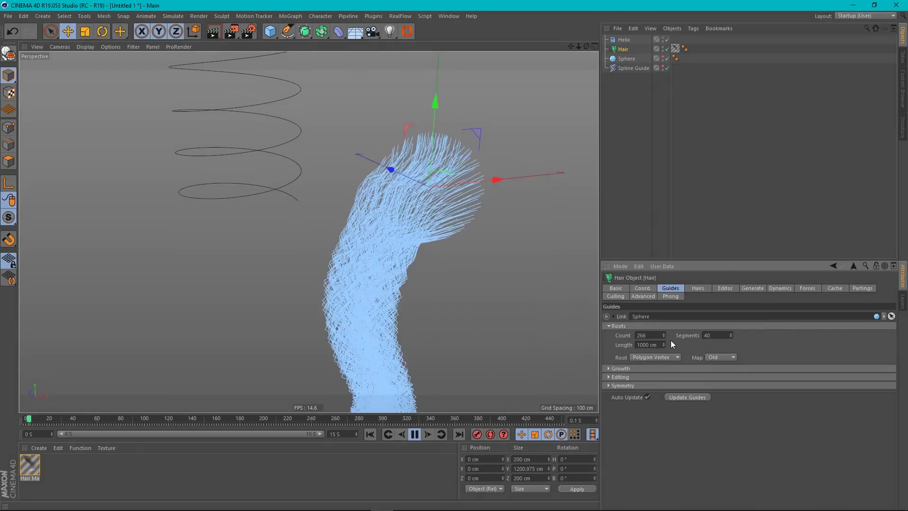
type("2000")
key("Return")
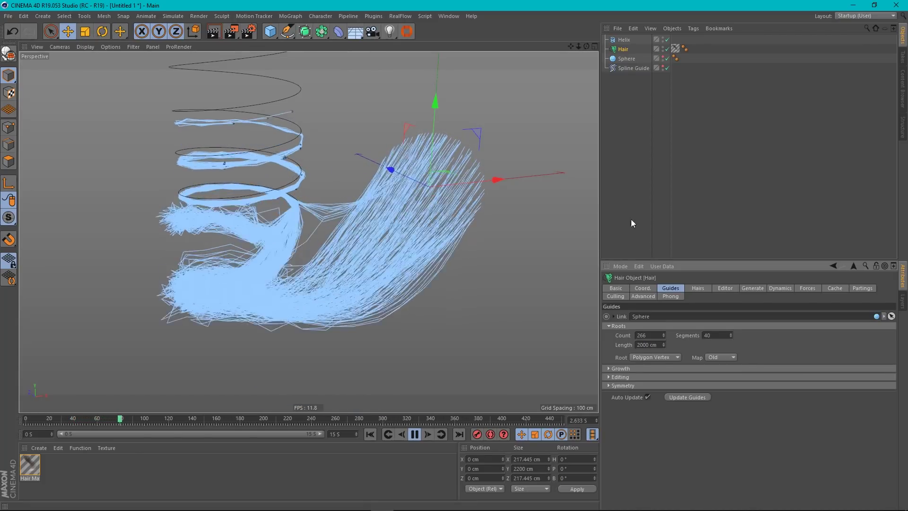
Set the Spline Guide's power to 8 and replay the simulation from the first frame.
left_click(633, 68)
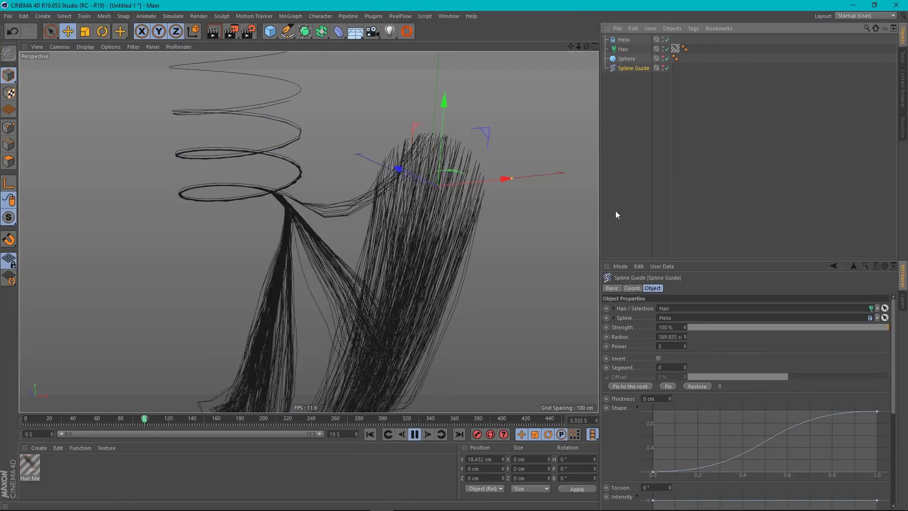
left_click(669, 345)
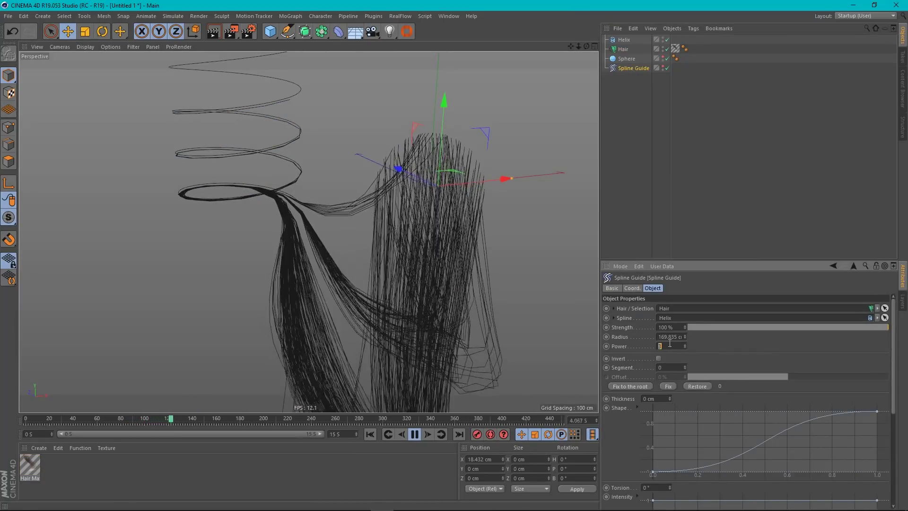
type("8")
key("Return")
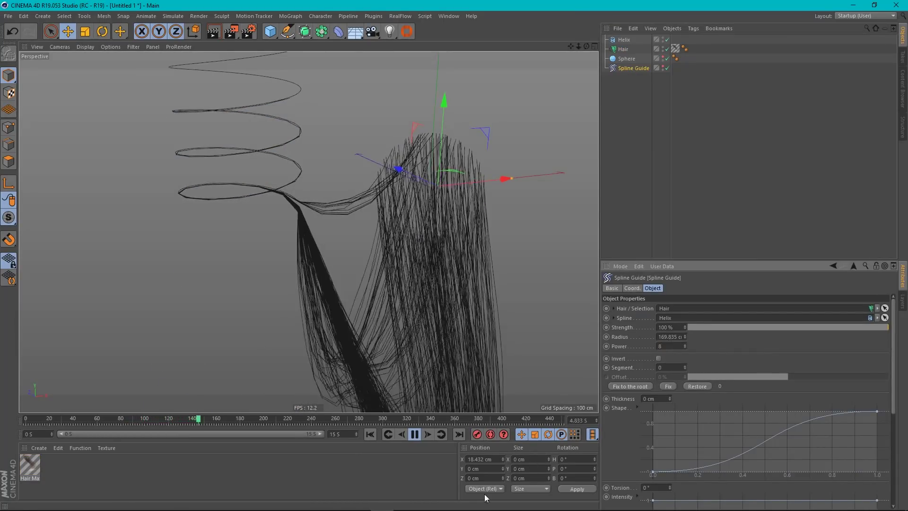
left_click(369, 434)
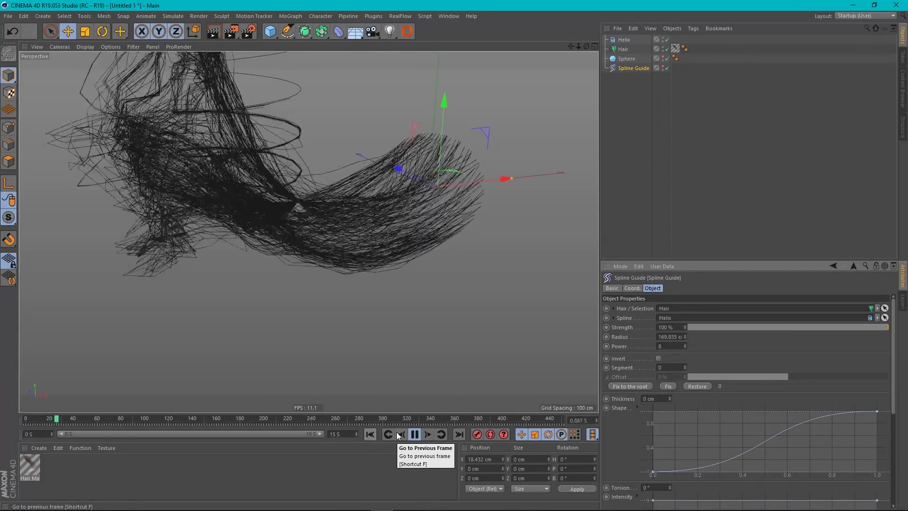
scroll(351, 316, "down", 3)
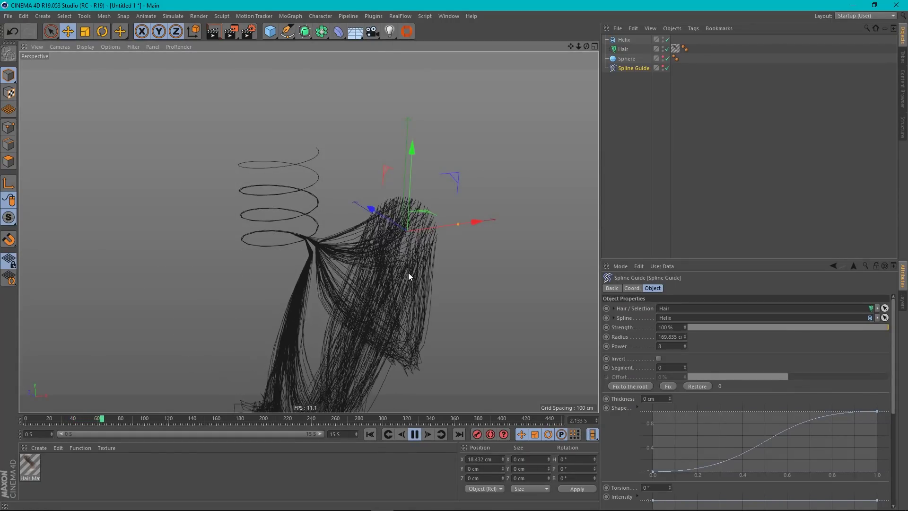
Stop and rewind the simulation, set the hair's guide count to 150 and play it again.
left_click(415, 435)
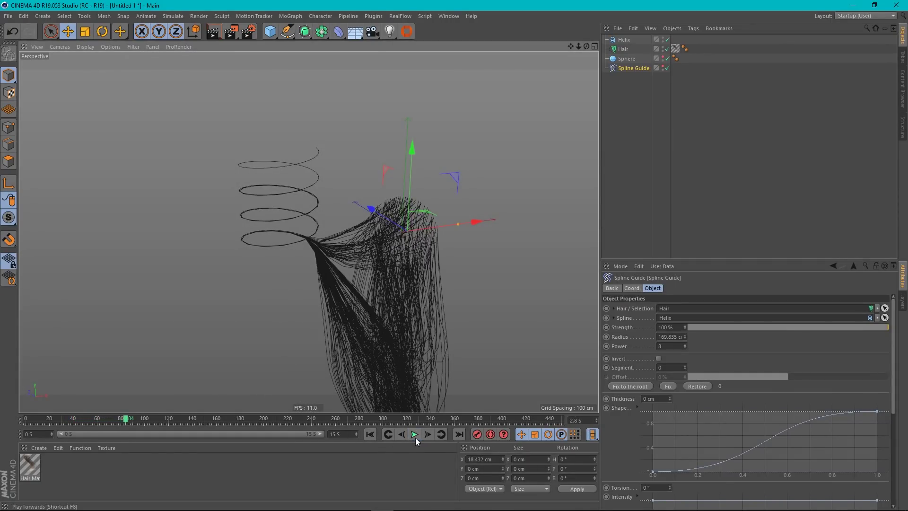
left_click(370, 434)
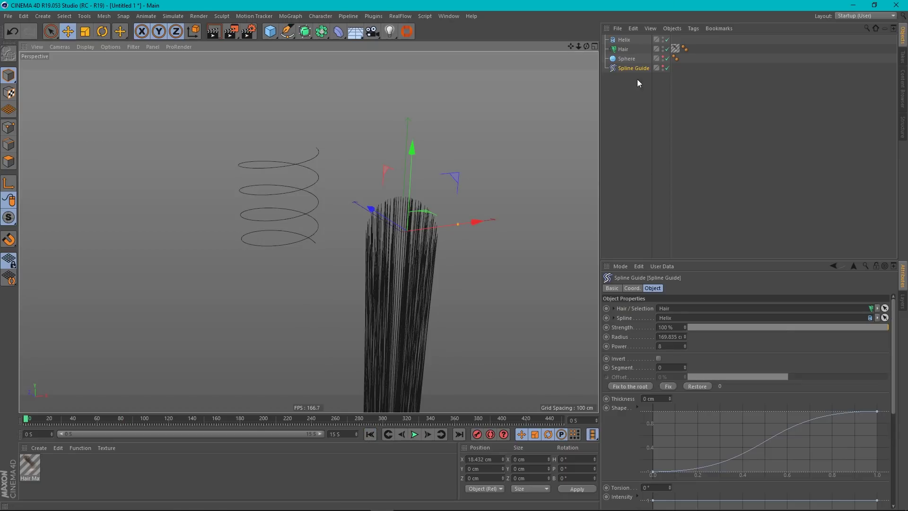
left_click(622, 49)
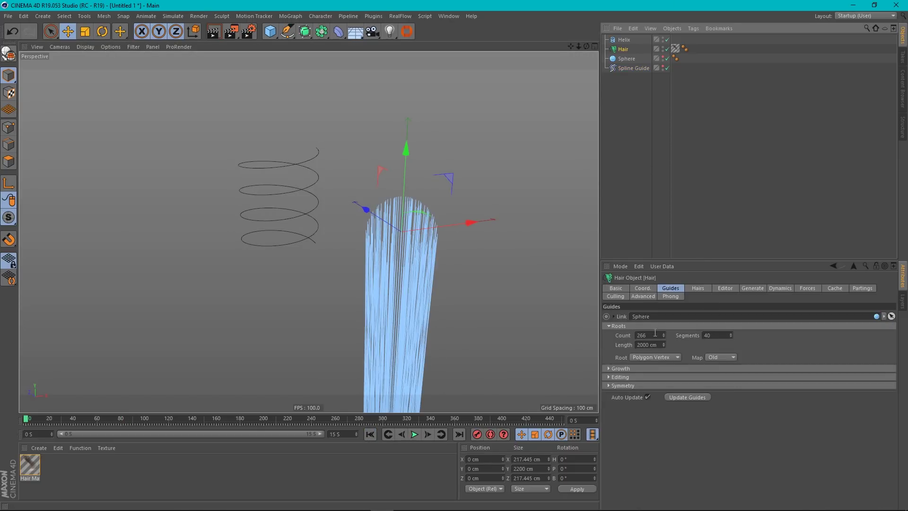
type("150")
key("Return")
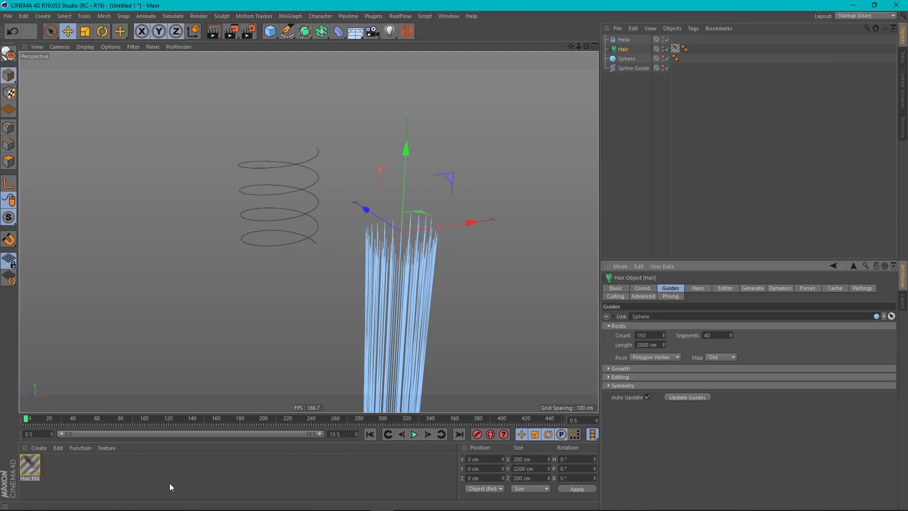
left_click(413, 440)
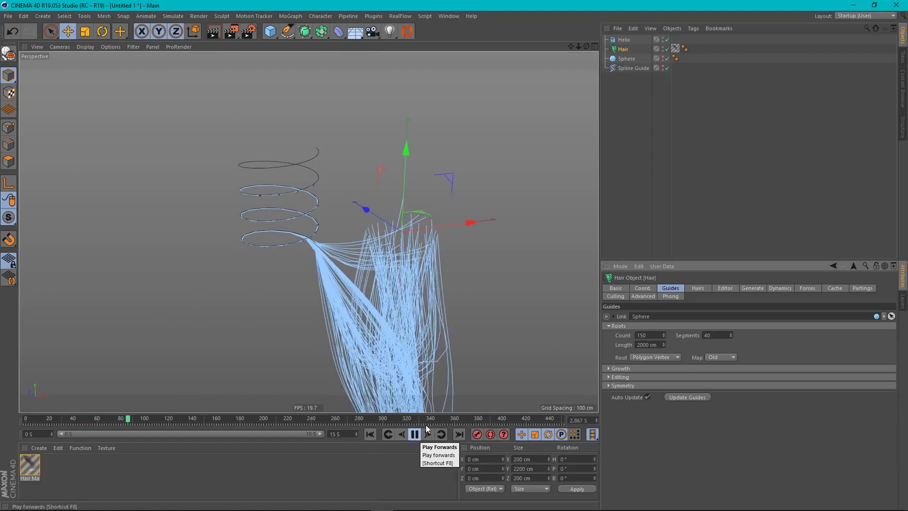
Try a hair guide length of 1500 cm while the simulation plays.
double_click(652, 345)
type("1500")
key("Return")
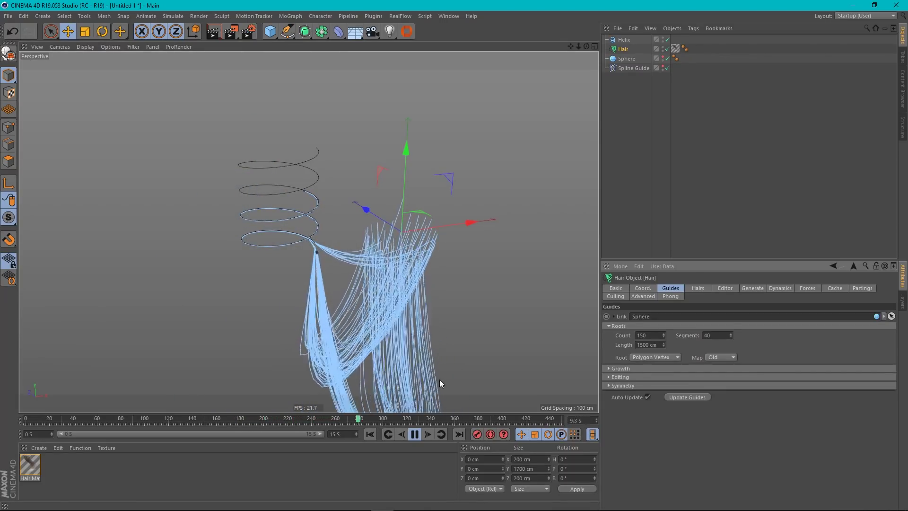
Enable Invert on the Spline Guide and inspect the hair along the helix from several angles.
left_click(633, 69)
scroll(339, 230, "up", 3)
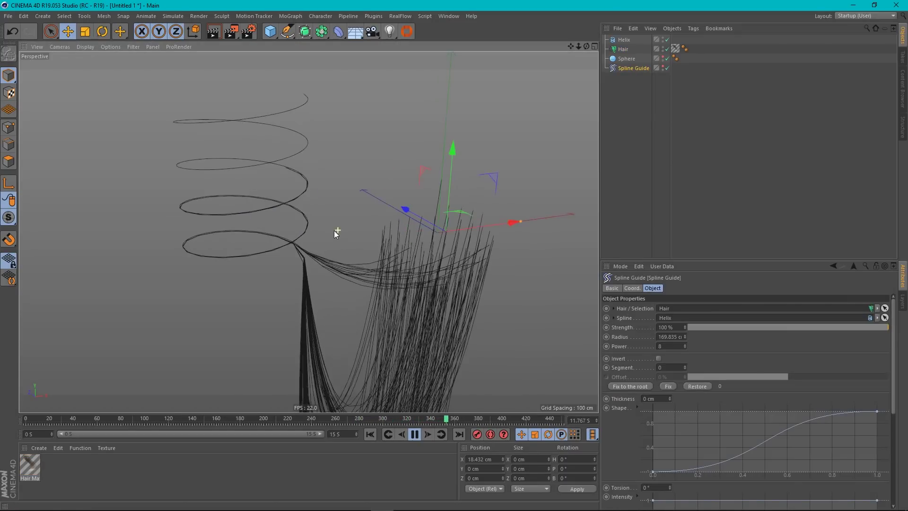
middle_click_drag(291, 243, 347, 266, "alt")
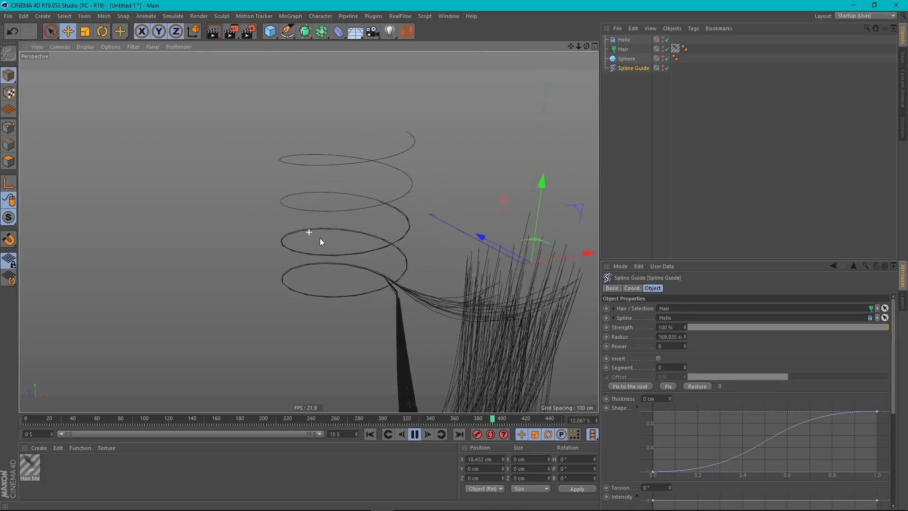
left_click_drag(347, 266, 405, 305, "alt")
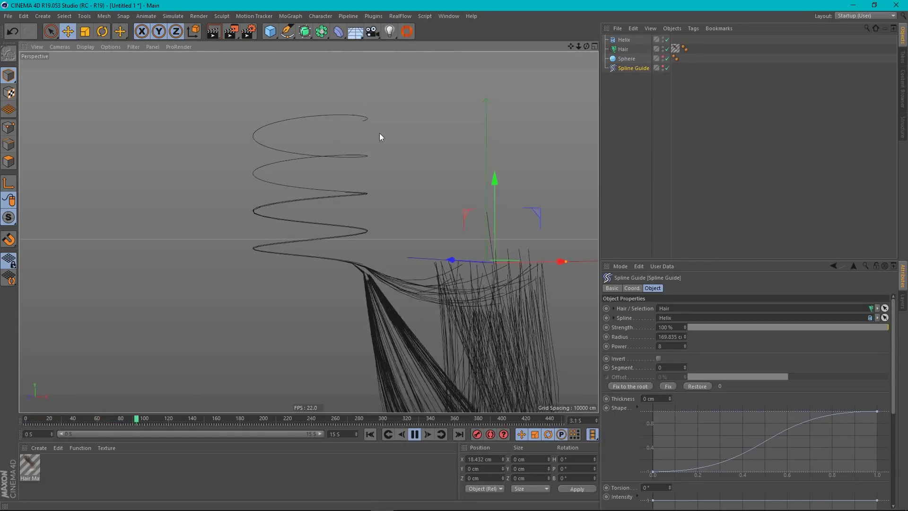
left_click(659, 359)
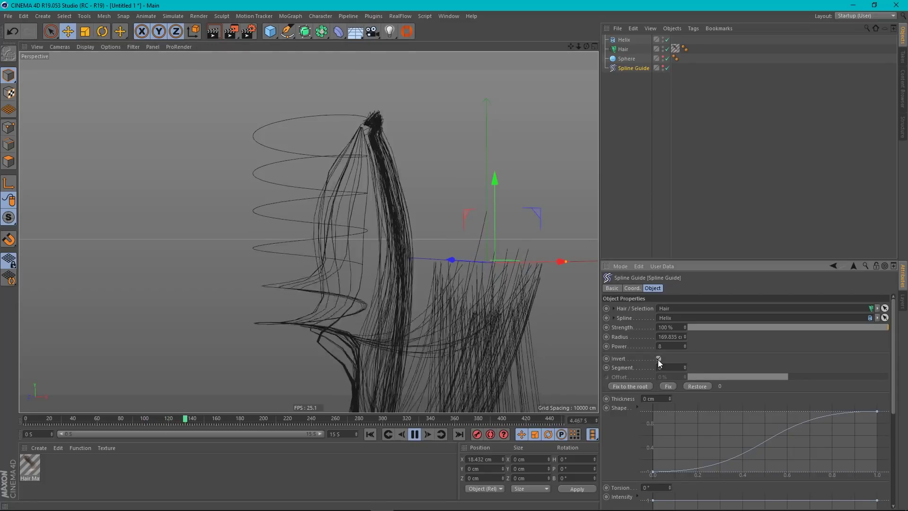
left_click_drag(375, 230, 311, 293, "alt")
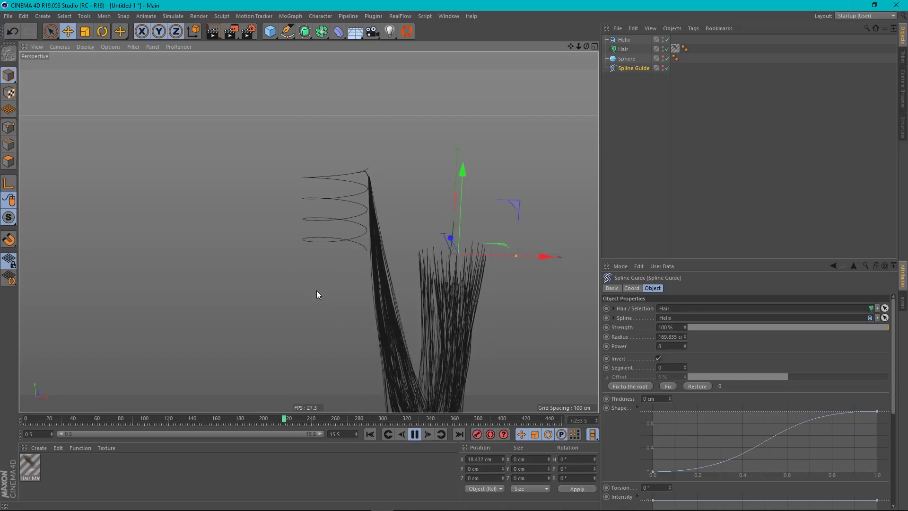
Set the hair's guide length to 2000 cm and check how the strands follow the helix.
left_click(622, 49)
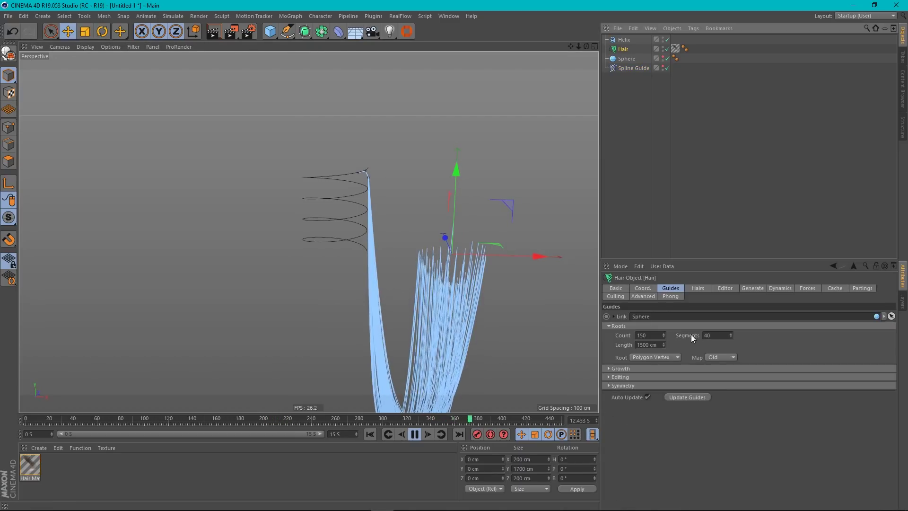
left_click(654, 346)
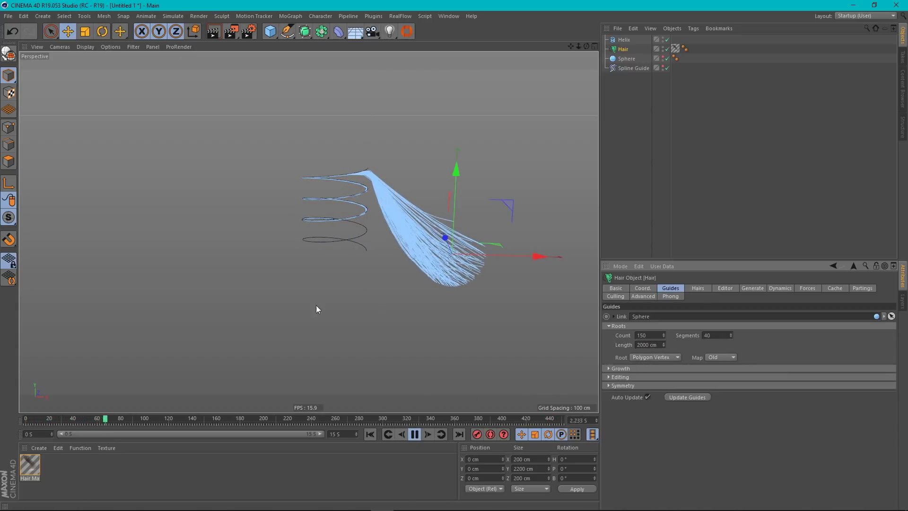
scroll(360, 162, "up", 4)
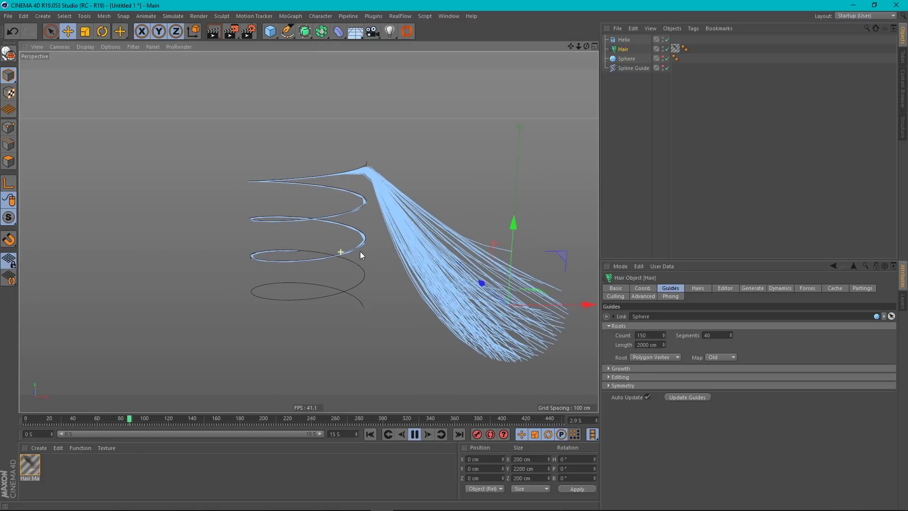
scroll(362, 251, "down", 2)
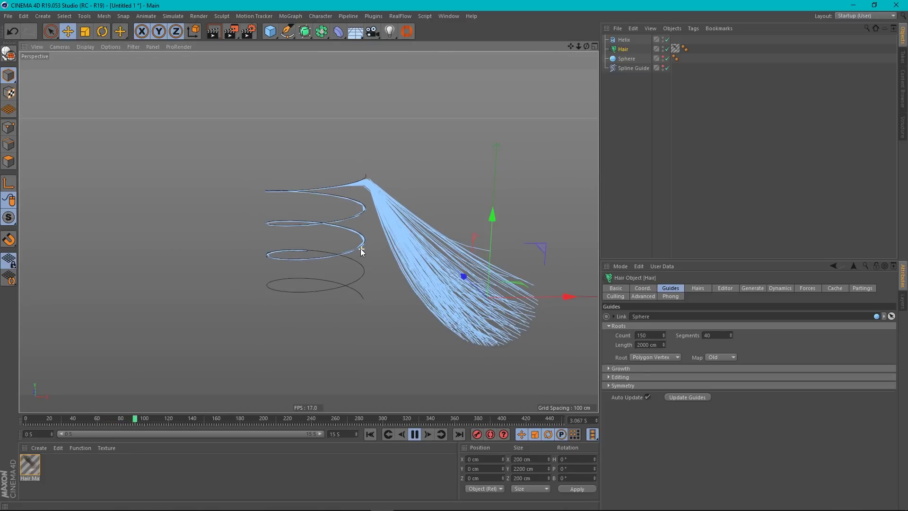
Move the helix far away from the sphere in the negative X direction to stretch the hair.
left_click(624, 40)
left_click_drag(398, 295, 117, 287)
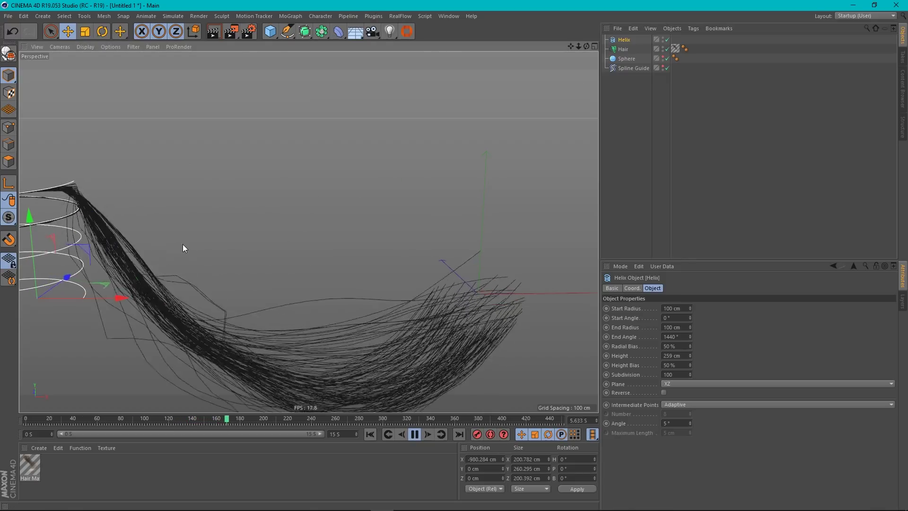
scroll(184, 251, "down", 2)
middle_click_drag(264, 251, 344, 249, "alt")
left_click_drag(224, 262, 68, 251)
middle_click_drag(117, 241, 293, 237, "alt")
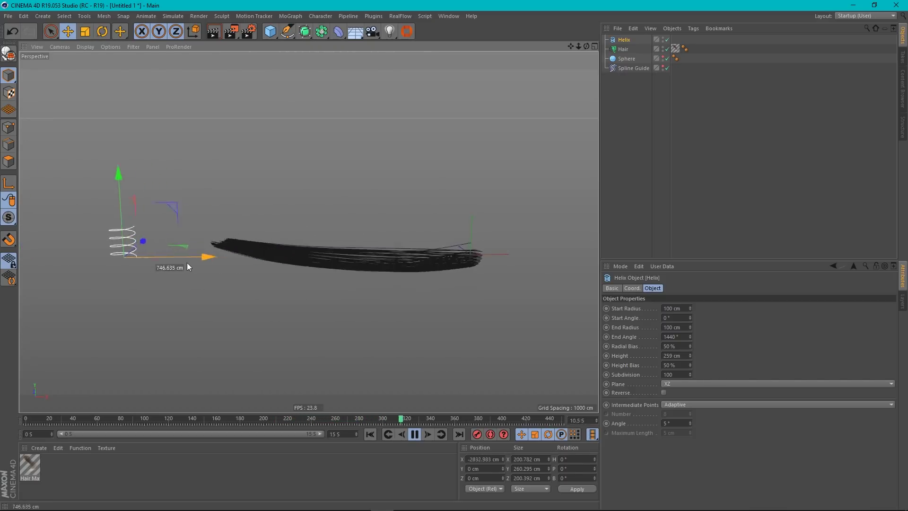
Bring the helix back near the sphere, at about -343 cm in X.
left_click_drag(185, 263, 211, 261)
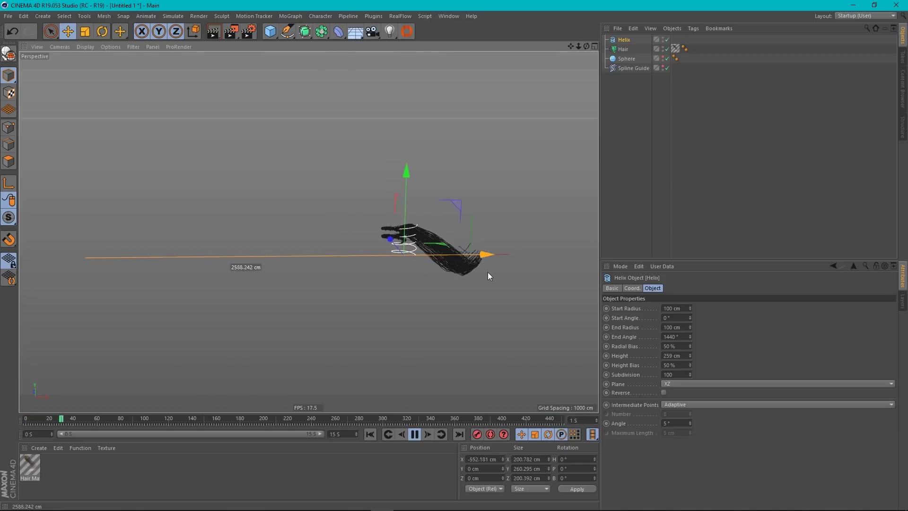
left_click_drag(509, 276, 507, 273)
scroll(538, 259, "up", 6)
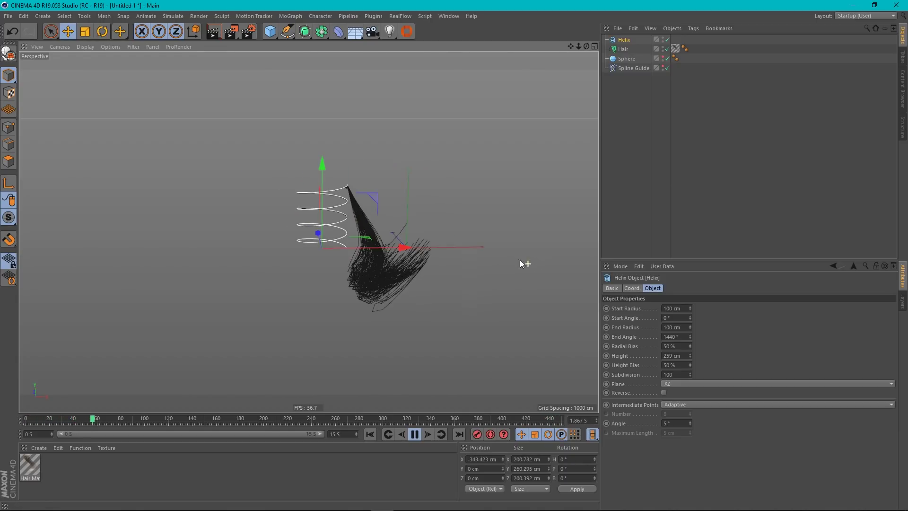
middle_click_drag(384, 217, 348, 211, "alt")
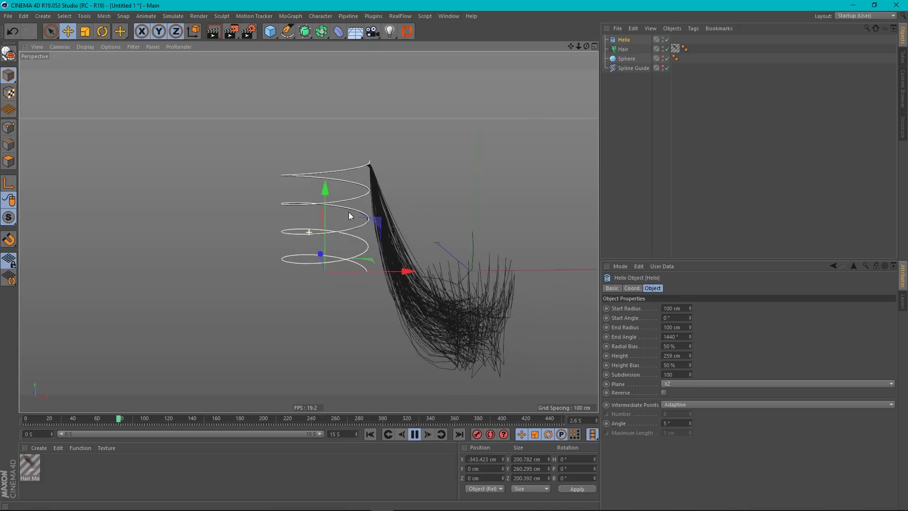
Apply the Spline Guide's Fix to the root function and inspect the attached strands up close.
left_click(631, 69)
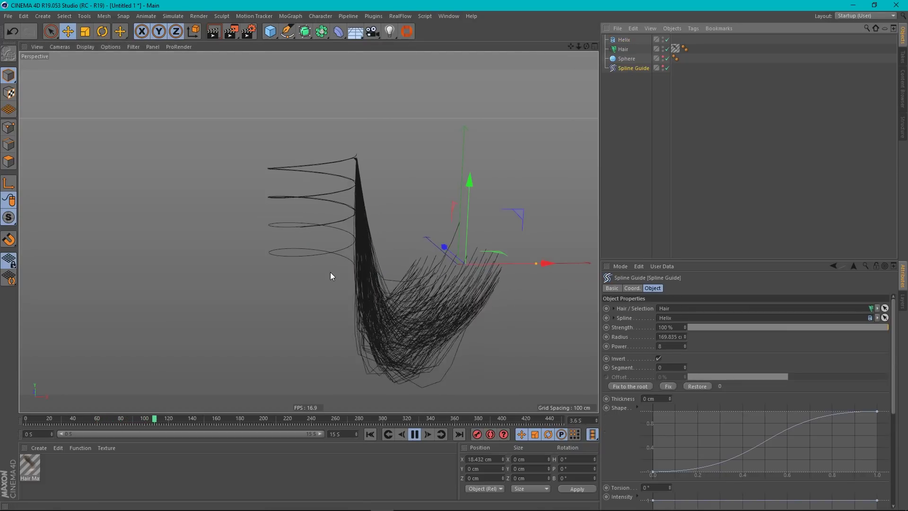
middle_click_drag(350, 283, 319, 231, "alt")
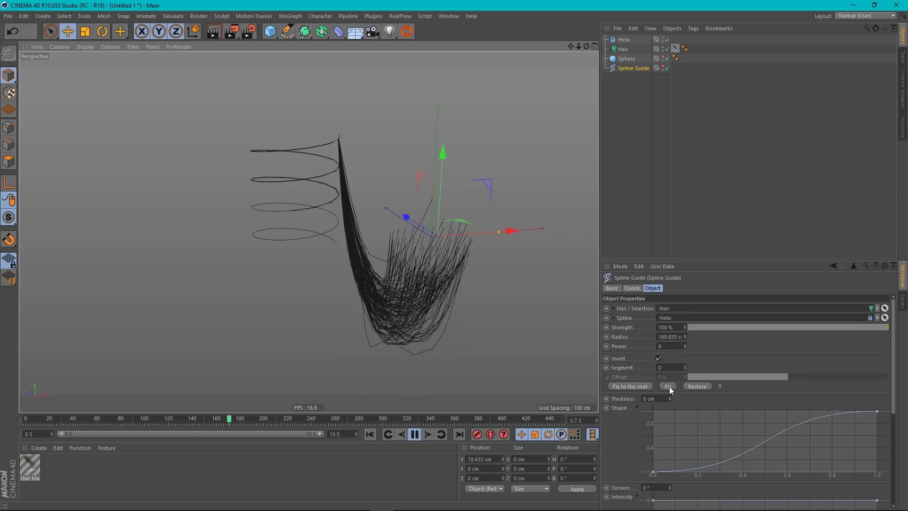
left_click(633, 387)
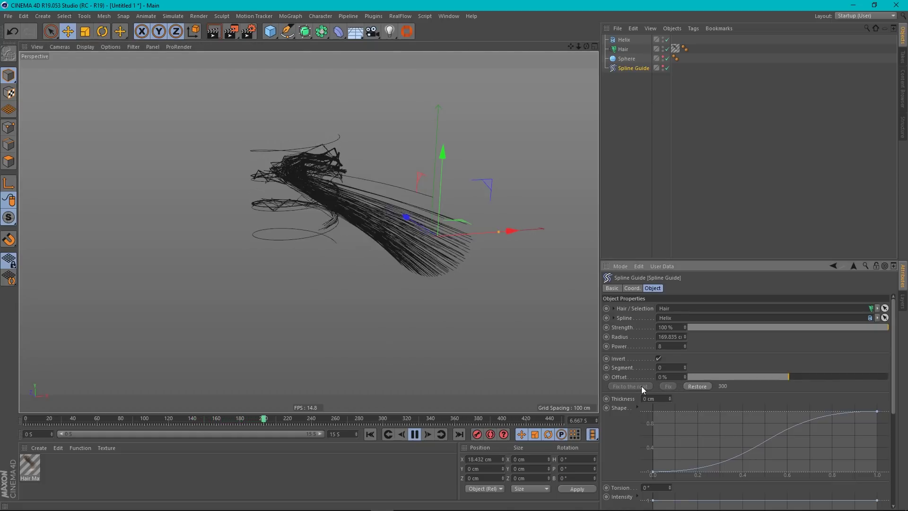
left_click_drag(273, 135, 232, 214, "alt")
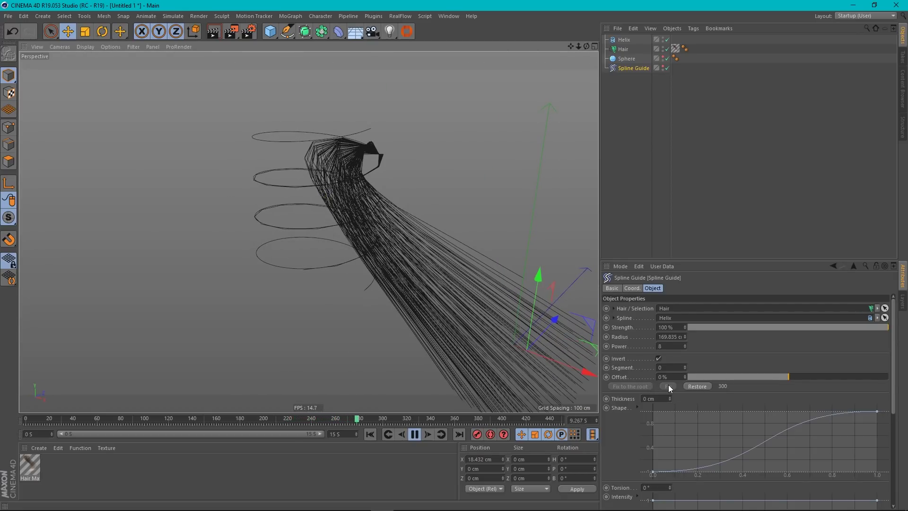
View the root-fixed hair from further away and release it with the Spline Guide's Restore function.
right_click_drag(547, 368, 394, 279, "alt")
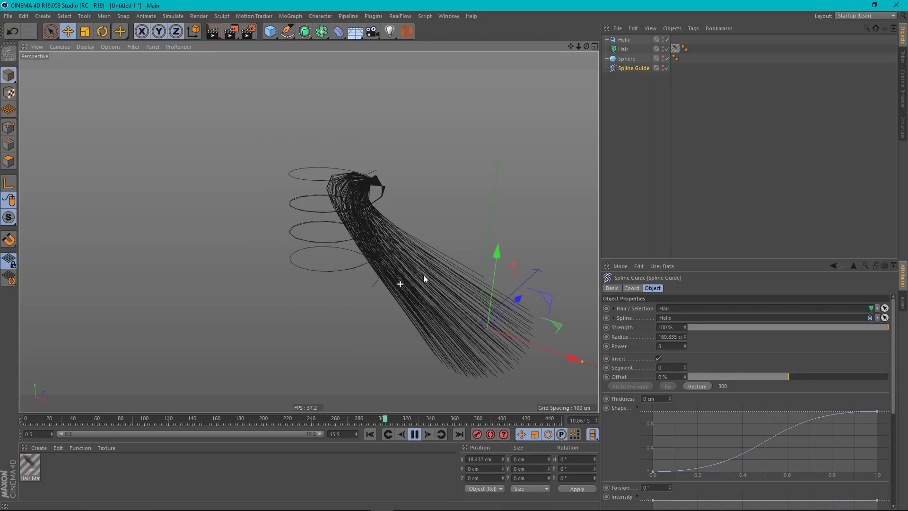
left_click_drag(424, 278, 463, 265, "alt")
left_click(697, 386)
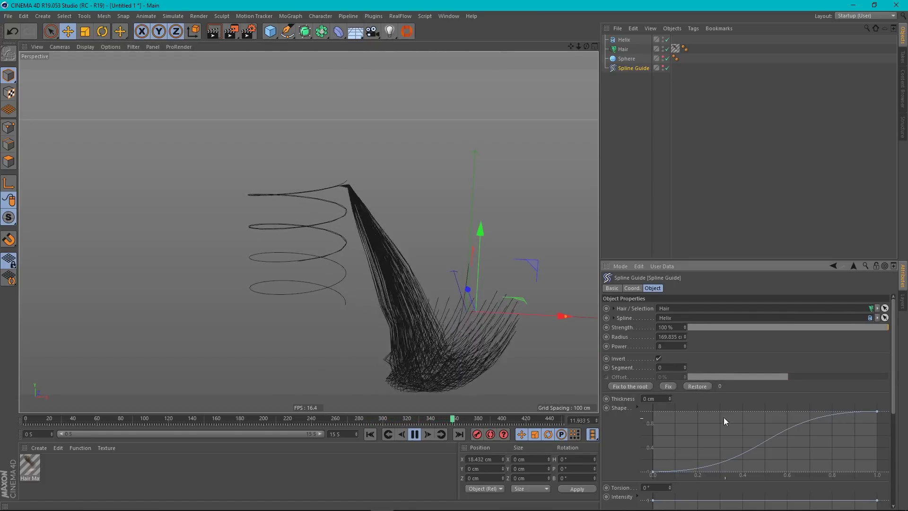
Test the Spline Guide's Fix function with the Offset raised to 54 %, and restore the strands.
left_click(668, 387)
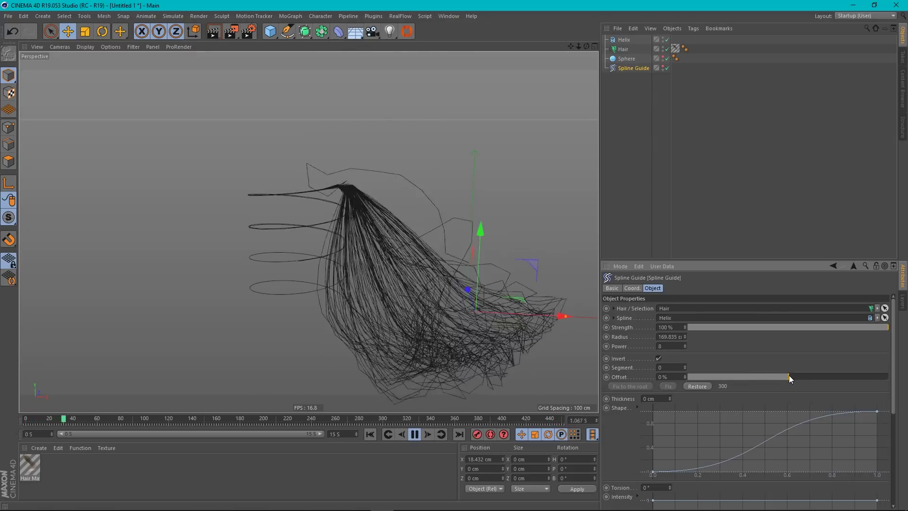
left_click_drag(790, 377, 809, 376)
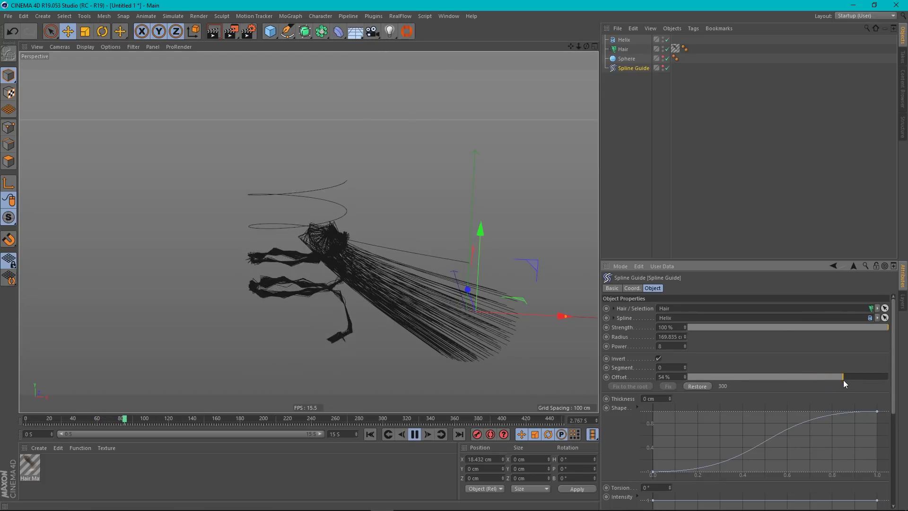
left_click_drag(322, 263, 368, 266, "alt")
left_click(700, 386)
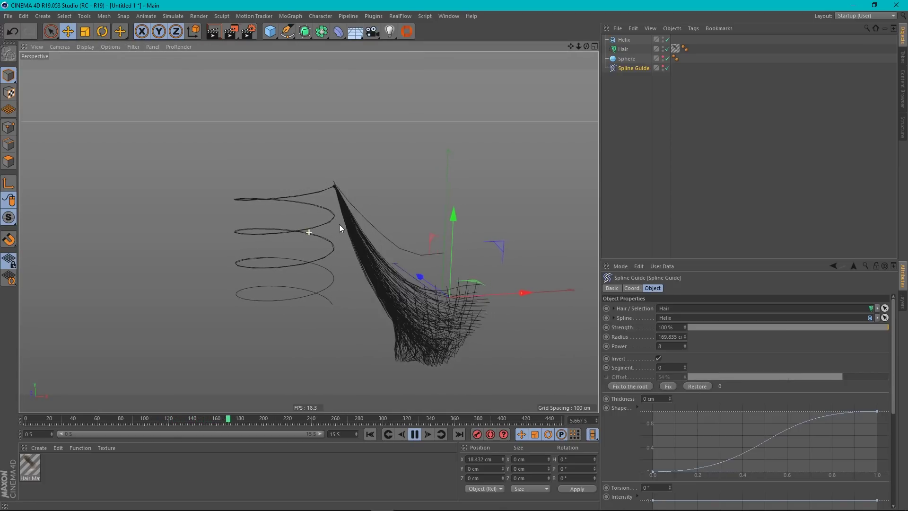
Set the Spline Guide's Thickness to 500 cm.
scroll(893, 408, "down", 3)
scroll(894, 408, "down", 1)
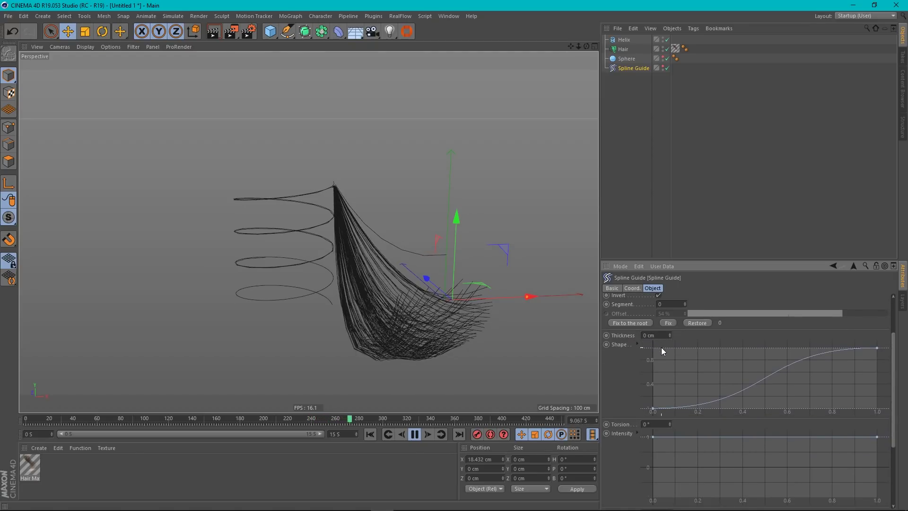
scroll(896, 388, "up", 2)
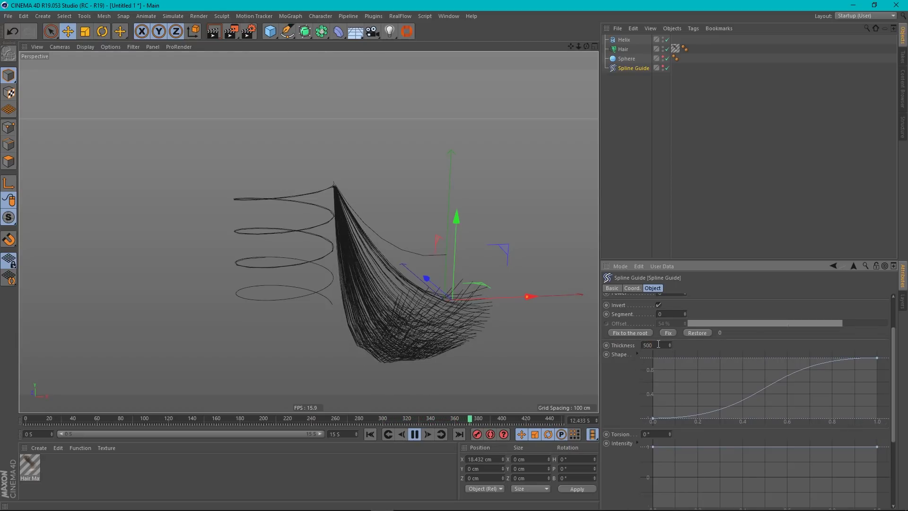
key("Return")
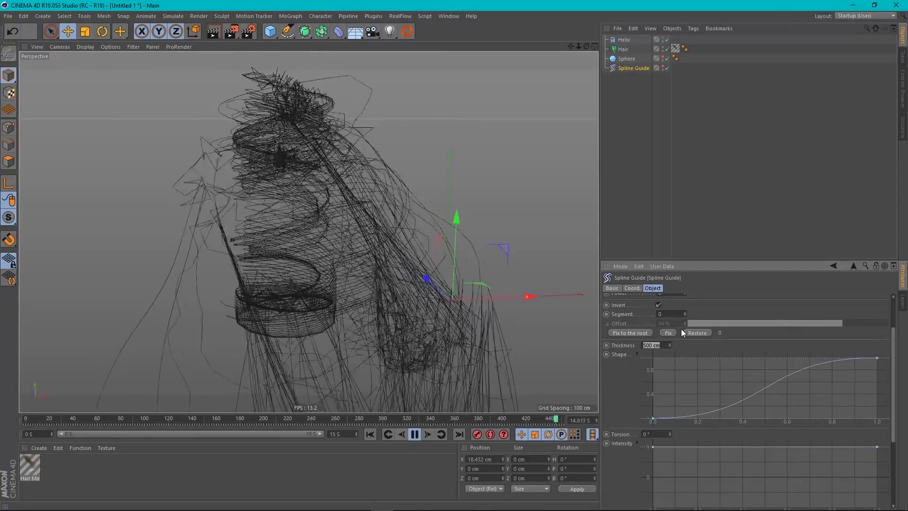
Set the Thickness to 100 cm and inspect how the hair spreads around the helix.
type("100")
key("Return")
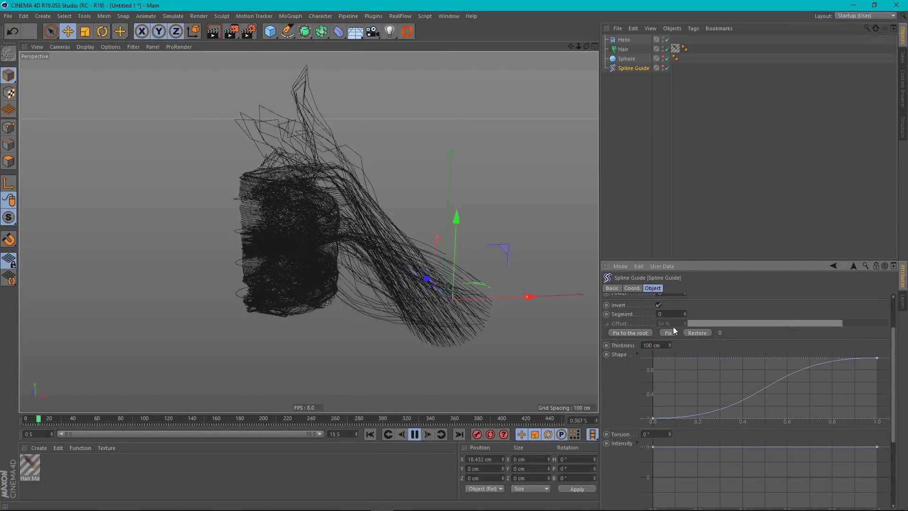
scroll(265, 204, "up", 2)
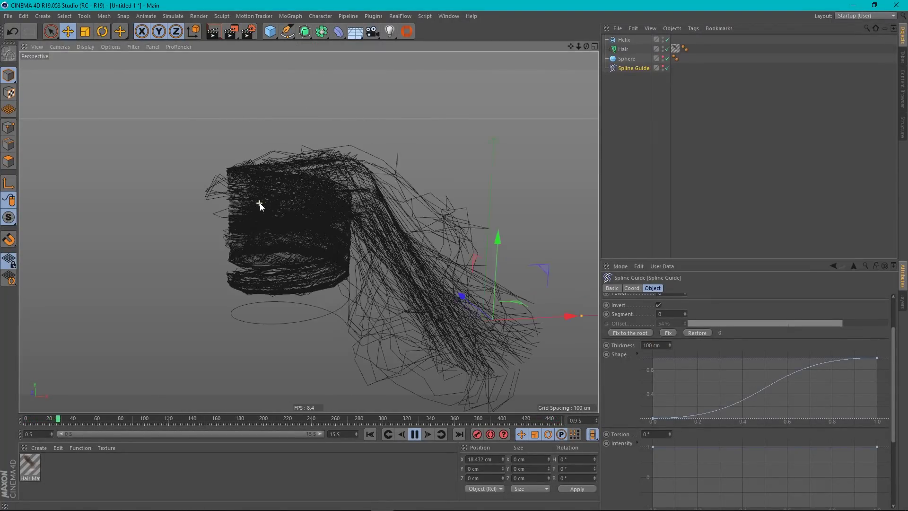
scroll(330, 230, "up", 3)
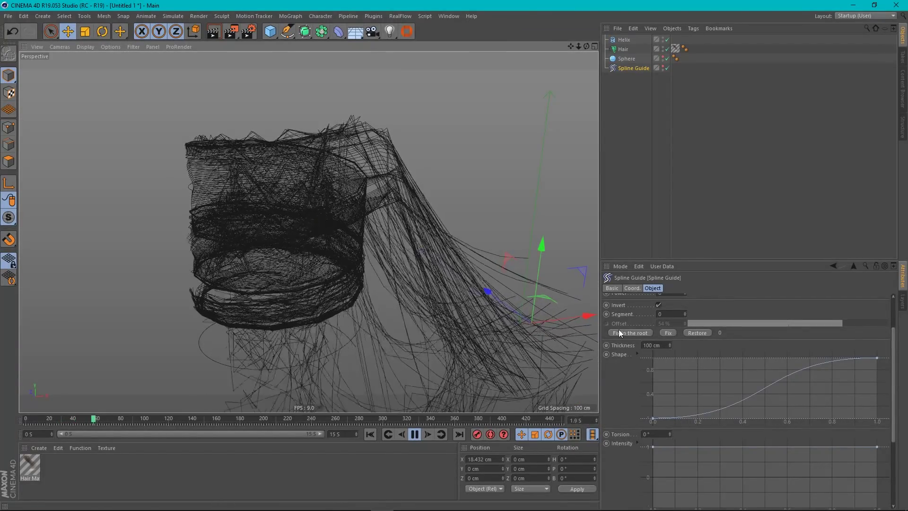
Lower the end point of the Thickness Shape curve to 0 and raise it again to about 0.4.
left_click(653, 418)
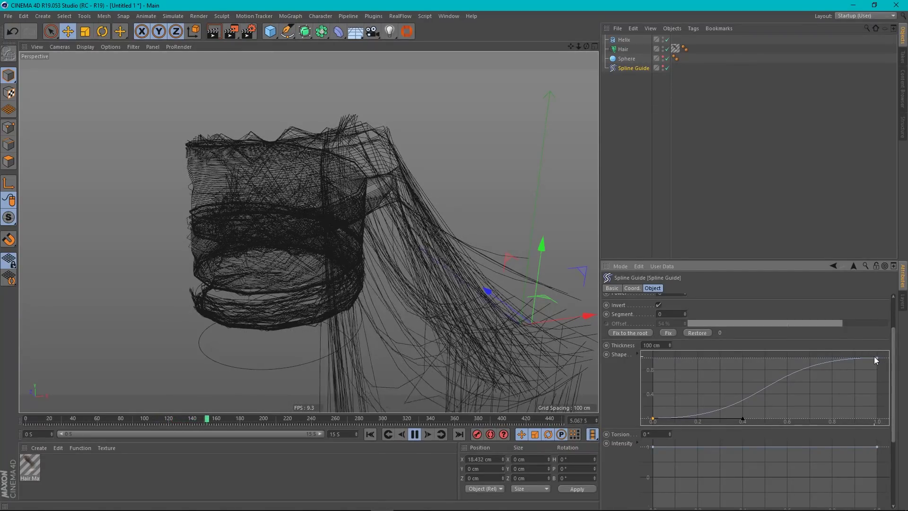
left_click_drag(876, 356, 877, 419)
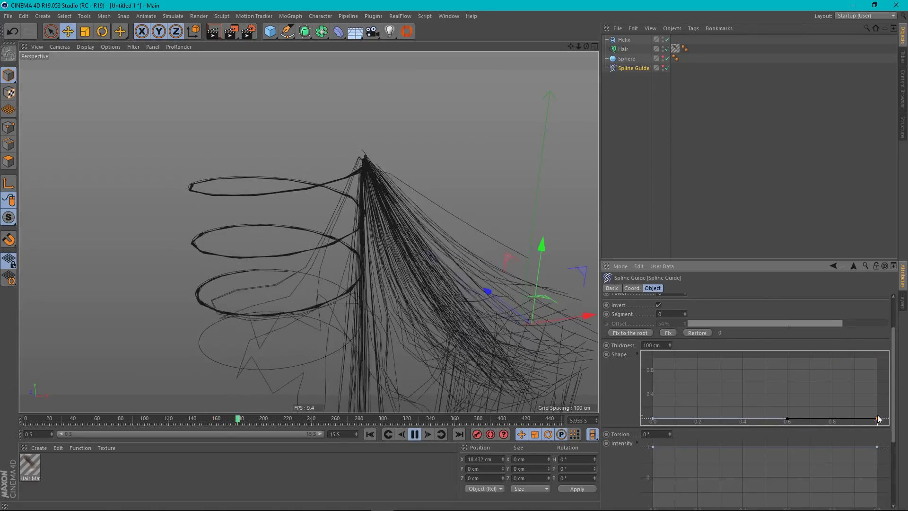
left_click_drag(877, 419, 877, 393)
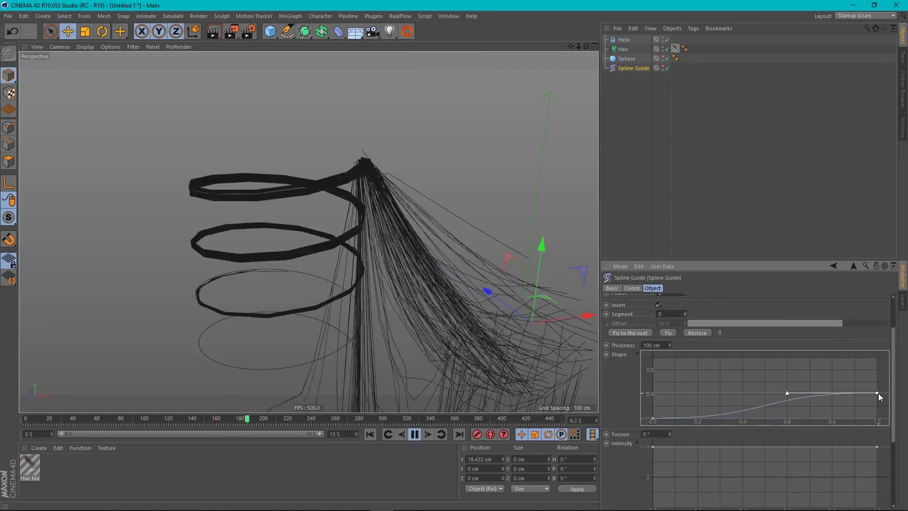
Add a point near the middle of the Shape curve, raise it to about 1.0, and undo the Shape curve edits.
left_click(765, 405, "ctrl")
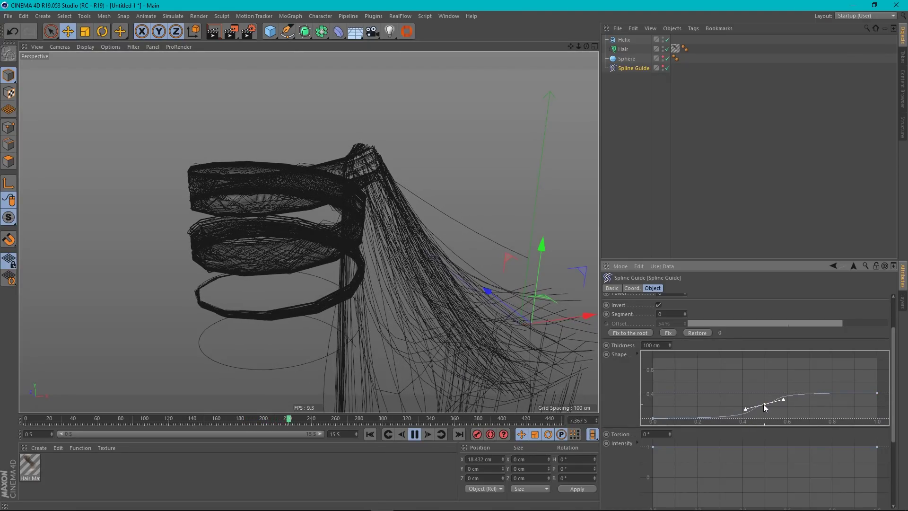
left_click_drag(764, 404, 755, 355)
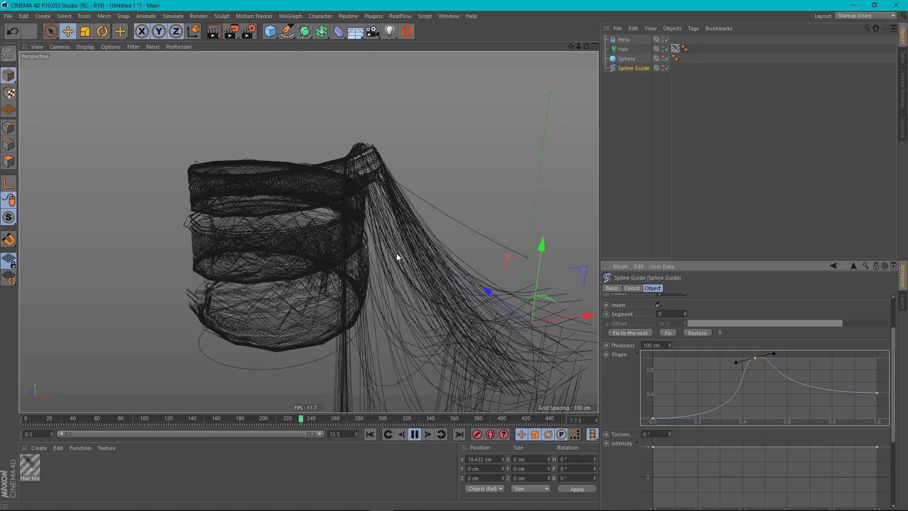
mouse_move(396, 254)
right_mouse_down("alt")
mouse_move(398, 285)
mouse_move(381, 226)
mouse_move(399, 246)
right_mouse_up("alt")
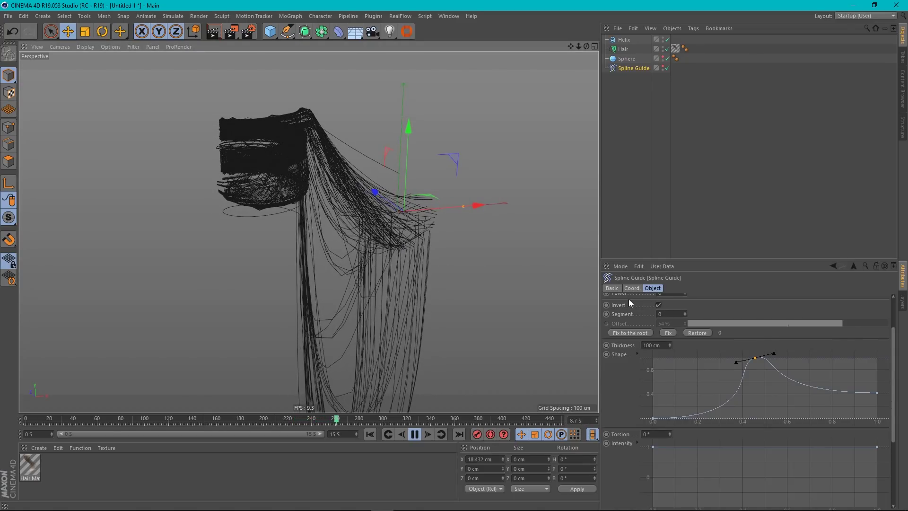
key("ctrl+z")
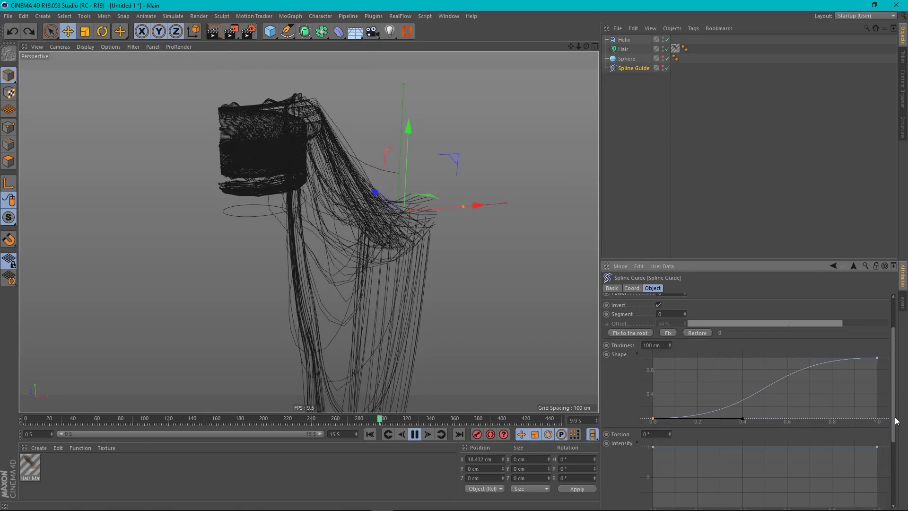
Raise the Spline Guide's Torsion to 75° and set the Thickness to 0 cm.
scroll(895, 422, "down", 3)
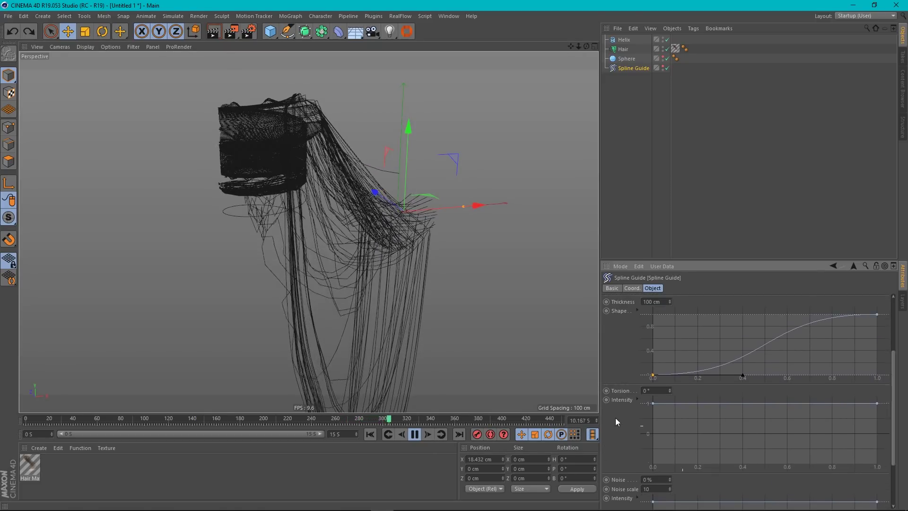
left_click_drag(669, 388, 669, 387)
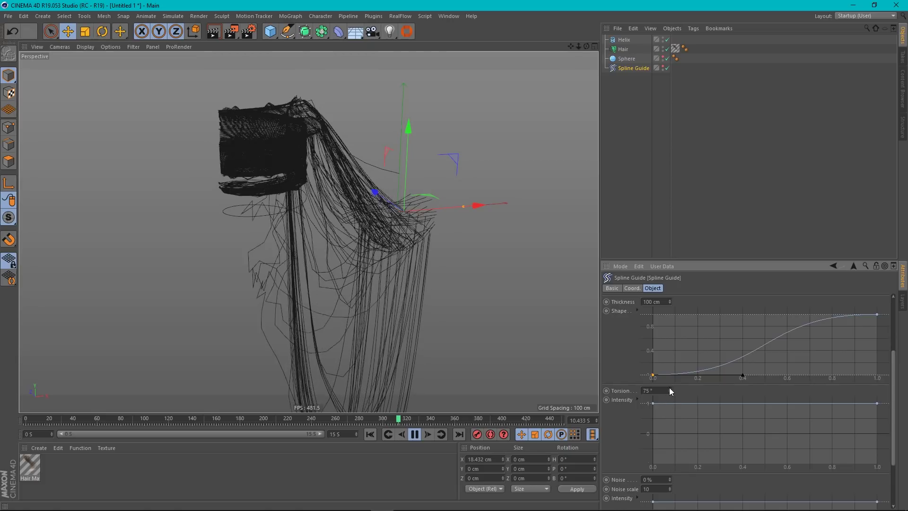
left_click(660, 301)
type("0")
key("Return")
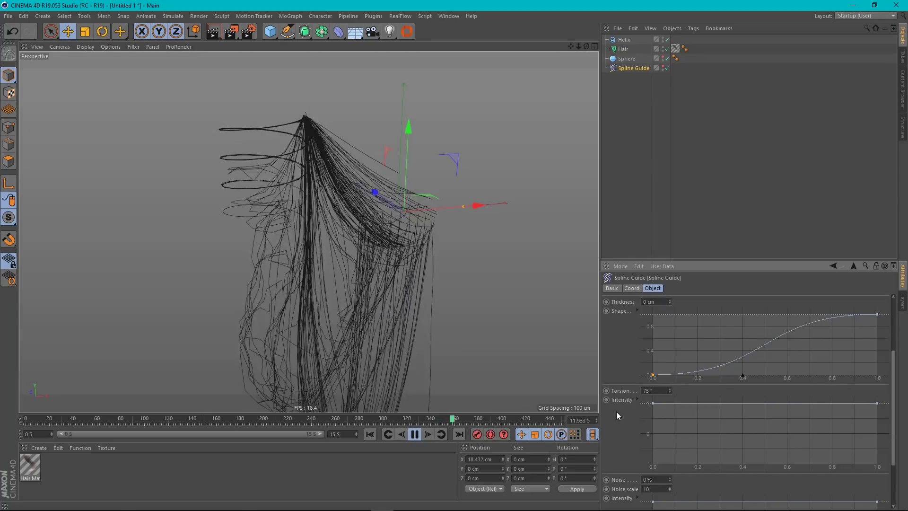
Reset the Torsion to 0°.
left_click(649, 387)
type("0")
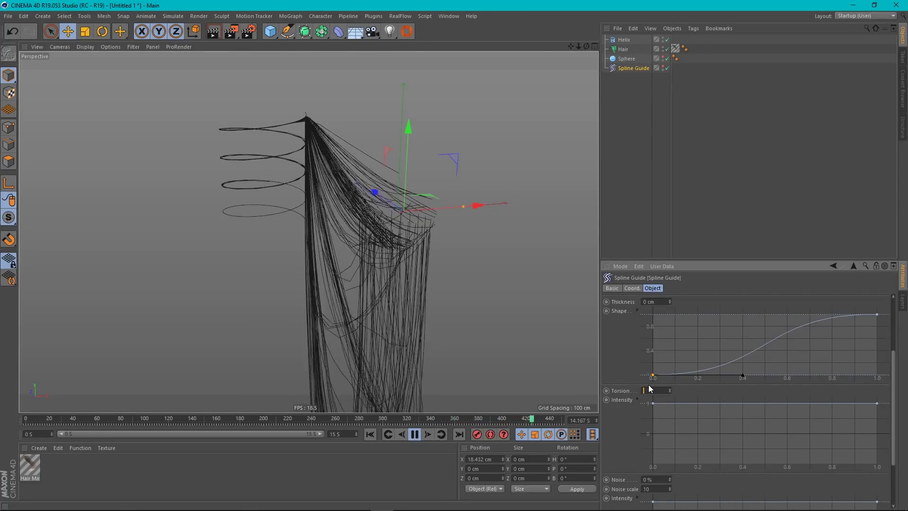
key("Return")
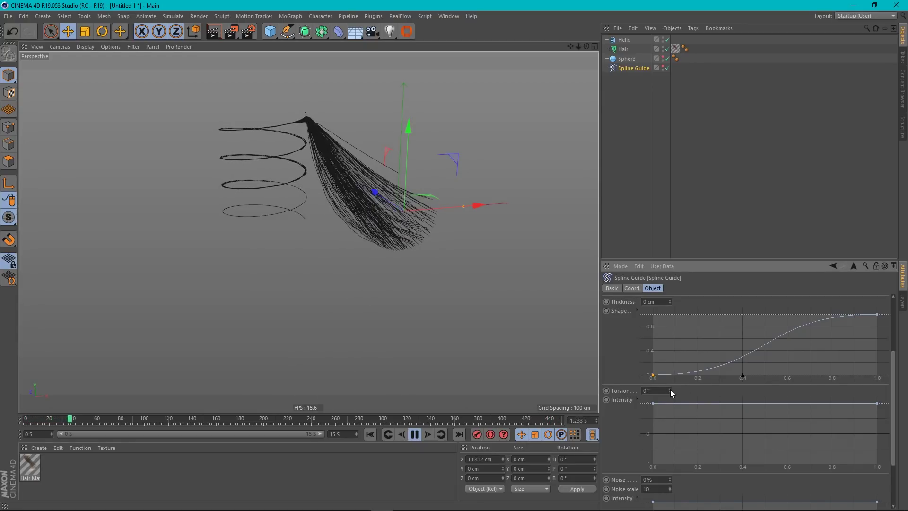
Raise the Torsion to 573° and shift the end point of its Intensity curve slightly inward, to about 0.97.
mouse_move(669, 390)
left_mouse_down()
mouse_move(670, 381)
mouse_move(669, 387)
left_mouse_up()
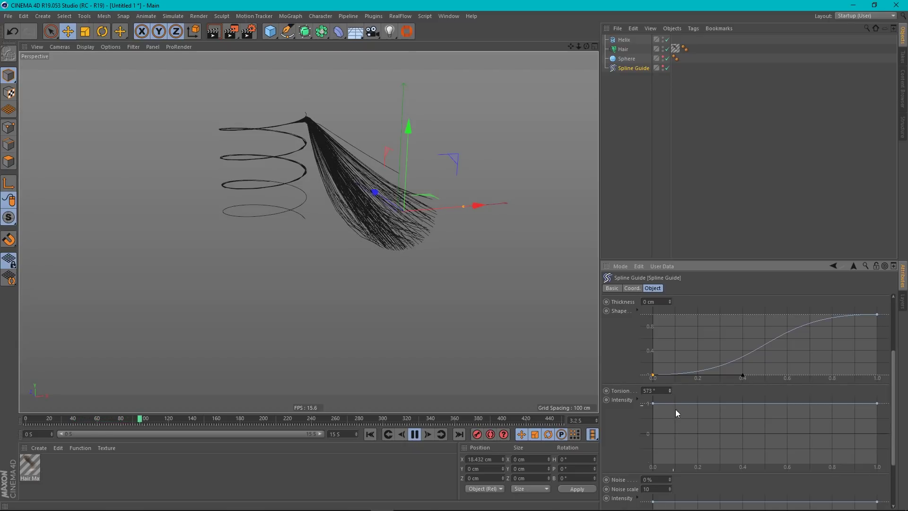
left_click(653, 404)
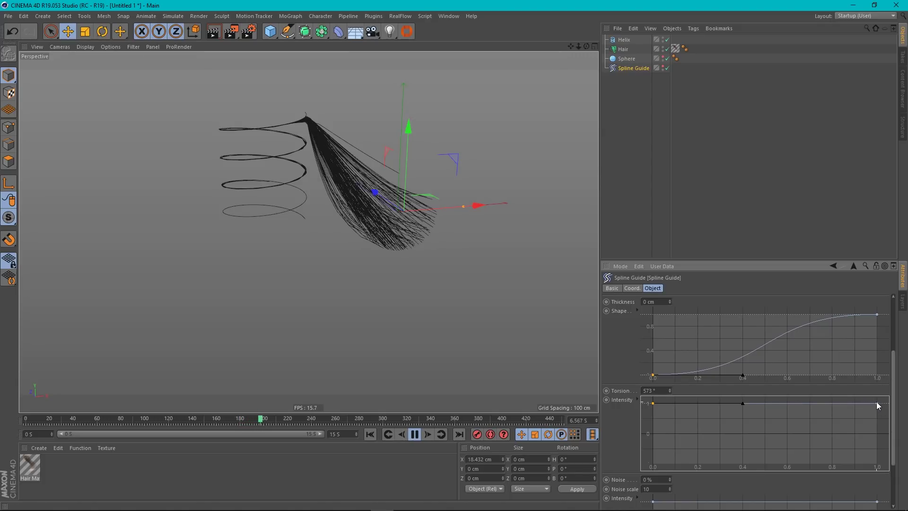
mouse_move(877, 403)
left_mouse_down()
mouse_move(878, 465)
mouse_move(872, 401)
left_mouse_up()
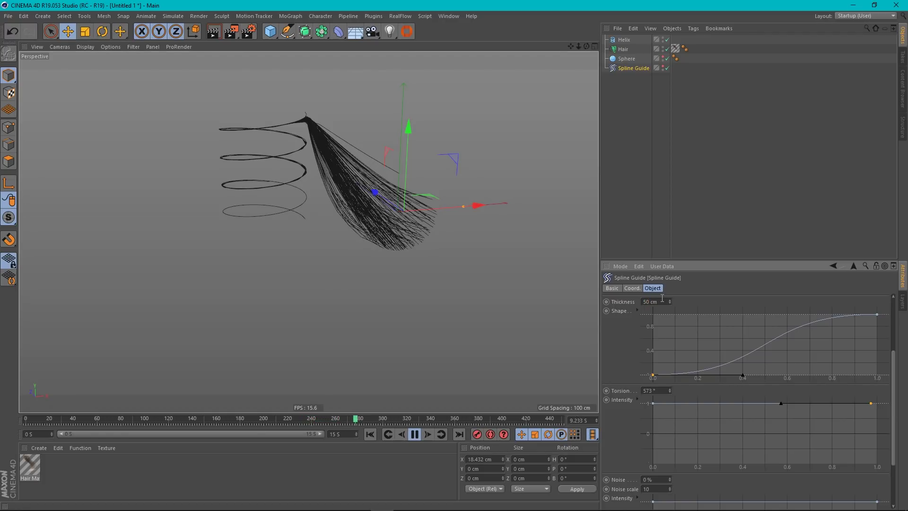
Set the Thickness to 50 cm and examine the twisted hair on the helix up close.
scroll(272, 161, "up", 3)
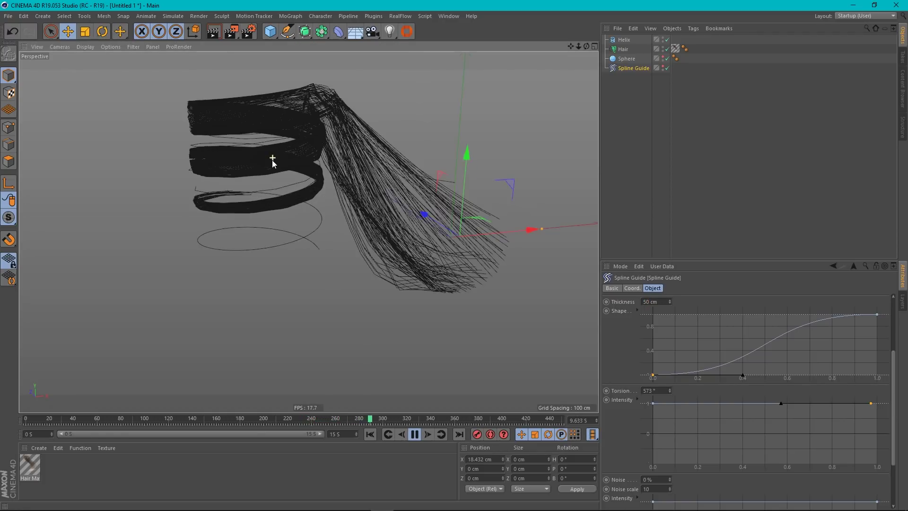
scroll(275, 175, "up", 8)
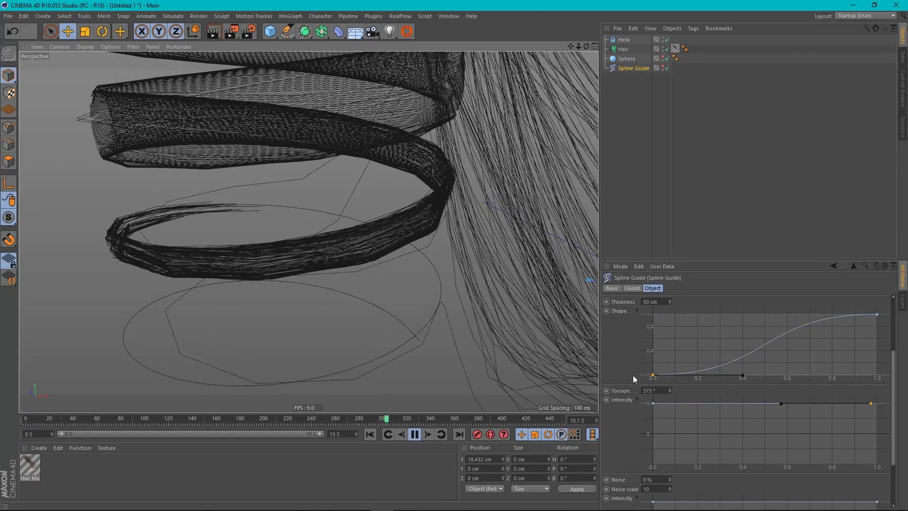
Set the Torsion to 360° and inspect the hair wrapped around the whole helix.
left_click(660, 390)
key("BackSpace")
key("BackSpace")
key("BackSpace")
type("360")
key("Return")
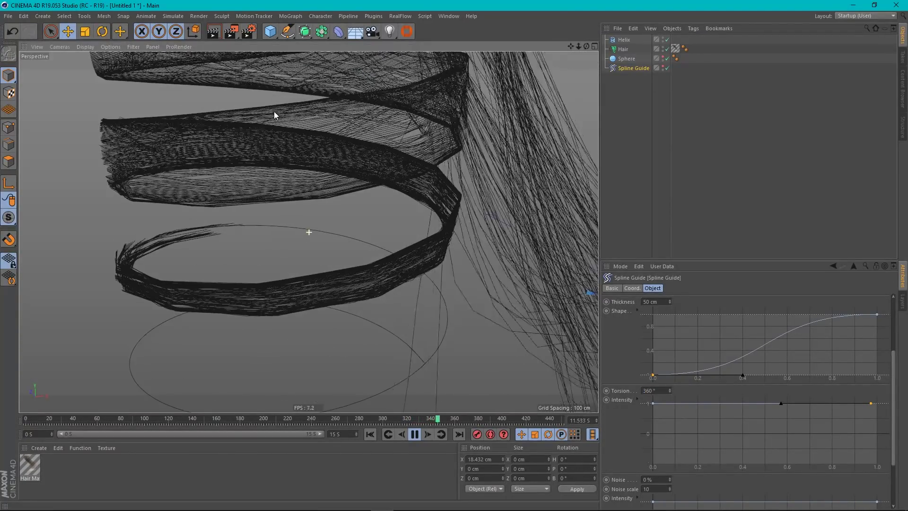
right_click_drag(274, 111, 327, 224, "alt")
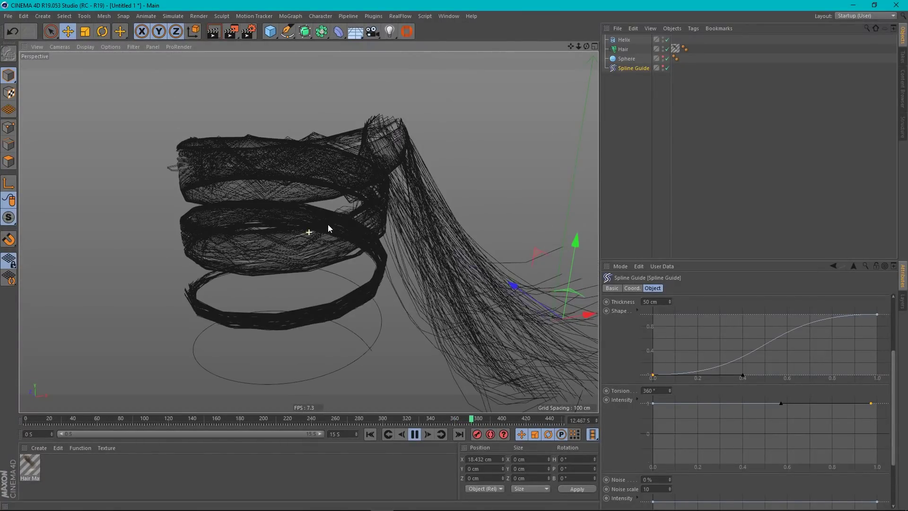
Remove the twist from the hair by setting the Torsion to 0°.
left_click(652, 391)
type("0")
key("Return")
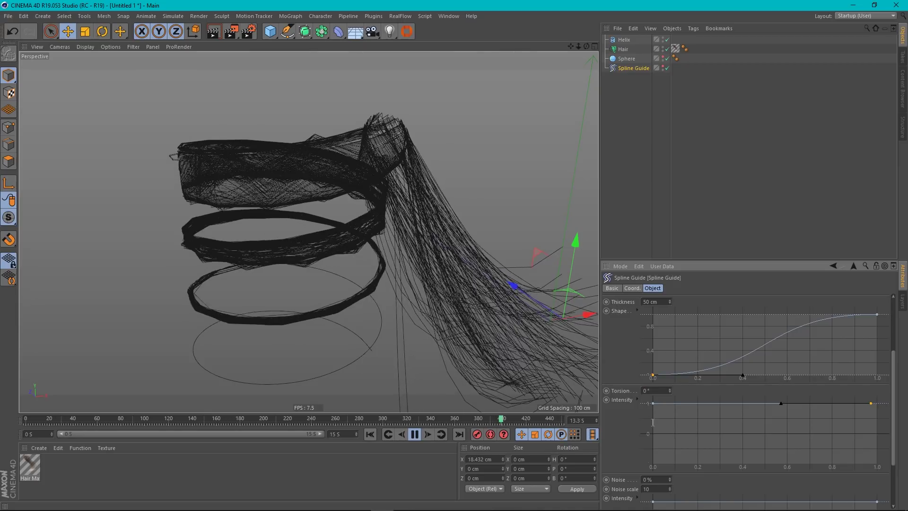
Set the Spline Guide's Noise to 150 %.
left_click_drag(894, 369, 894, 407)
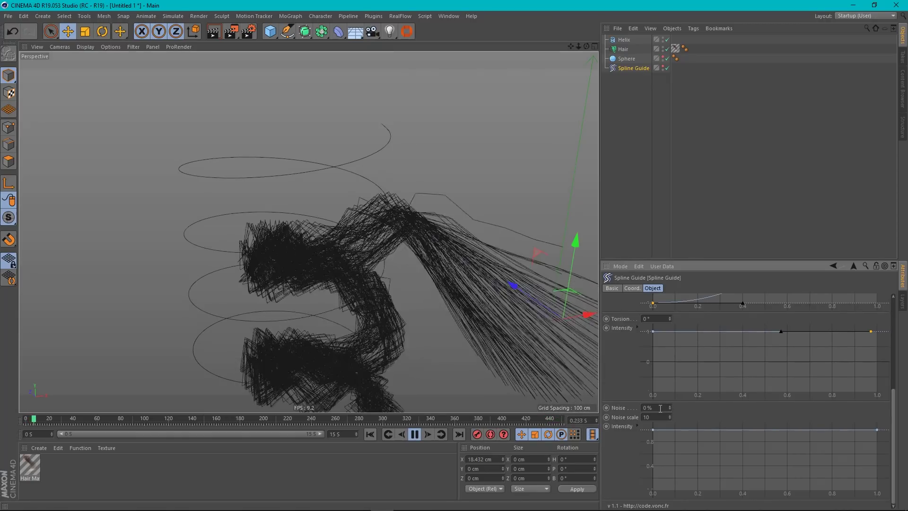
left_click(661, 408)
type("150")
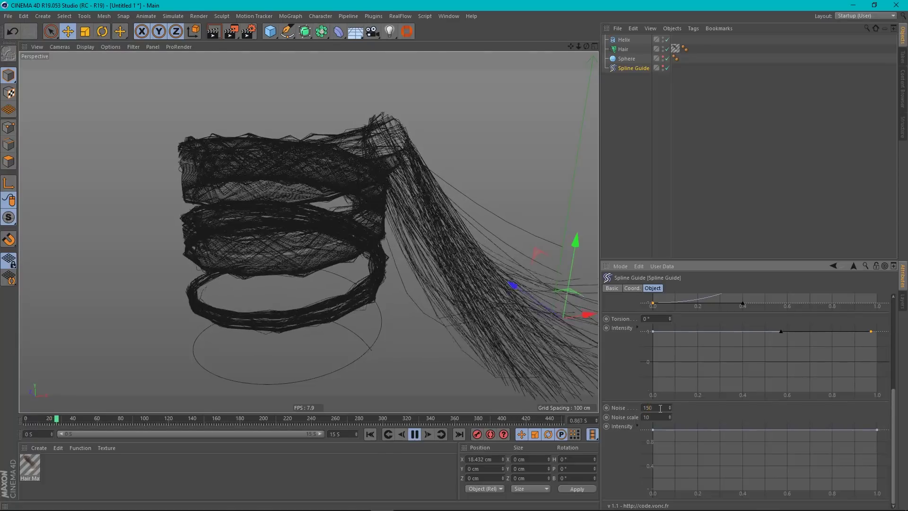
key("Return")
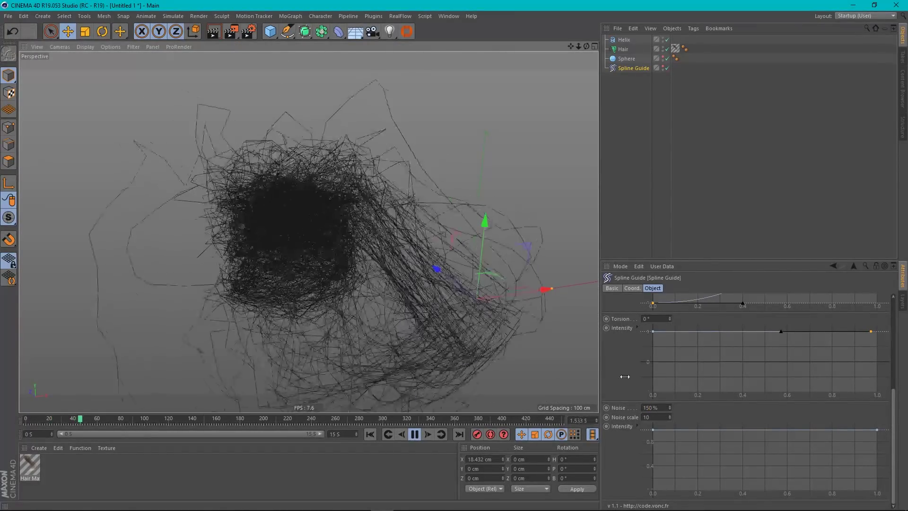
Set the Spline Guide's Noise to 50 % and replay the simulation from the start to inspect the hair.
left_click(662, 407)
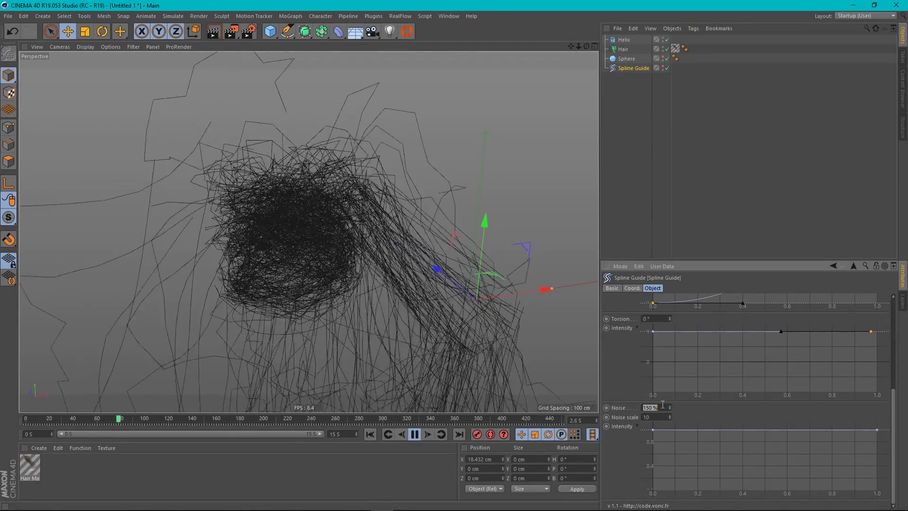
type("50")
key("Return")
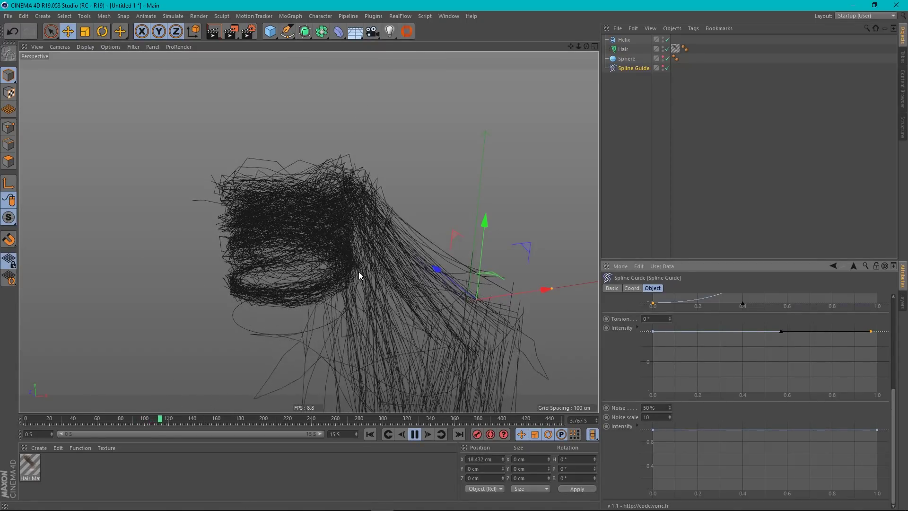
left_click(371, 432)
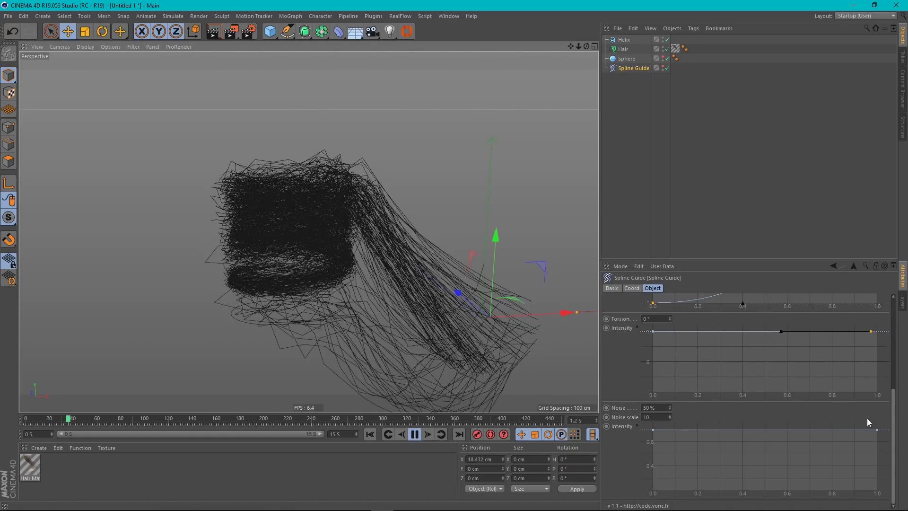
left_click_drag(893, 444, 887, 331)
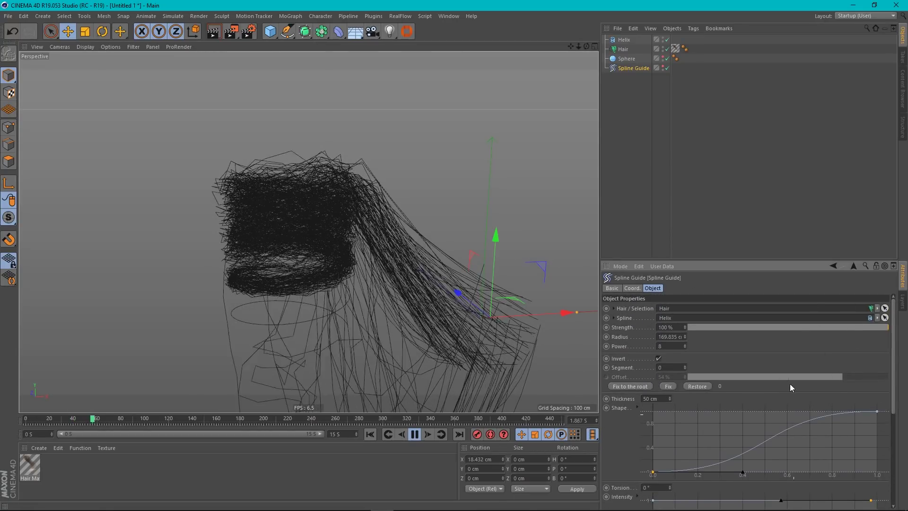
left_click_drag(301, 213, 316, 239, "alt")
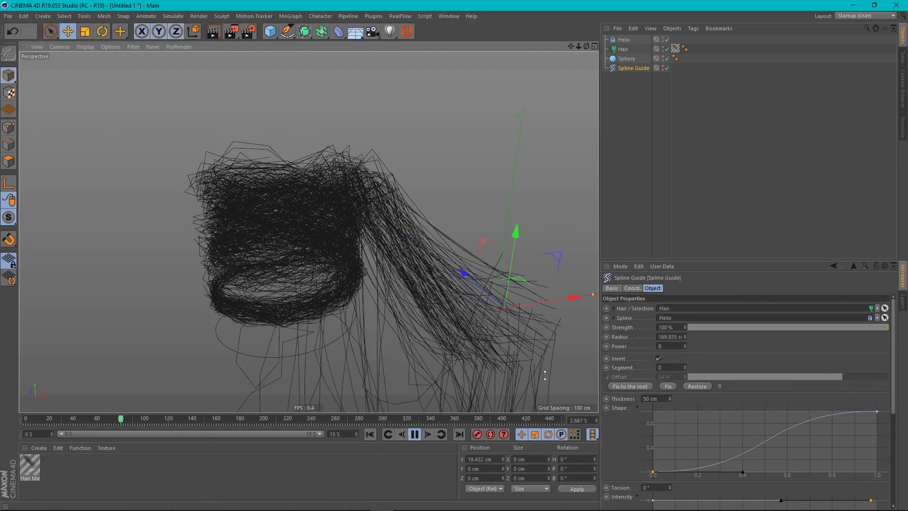
Lower the Spline Guide's Noise to 20 % and finally to 5 %.
scroll(747, 402, "down", 5)
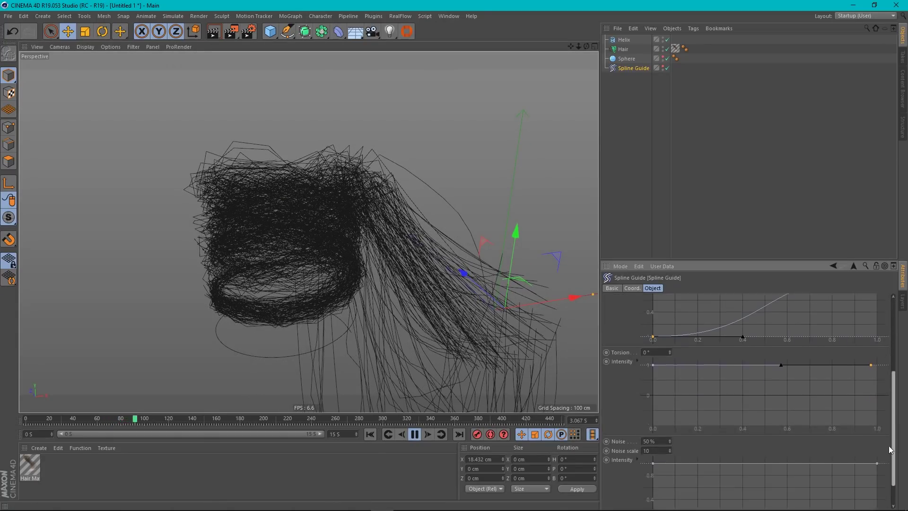
left_click(655, 410)
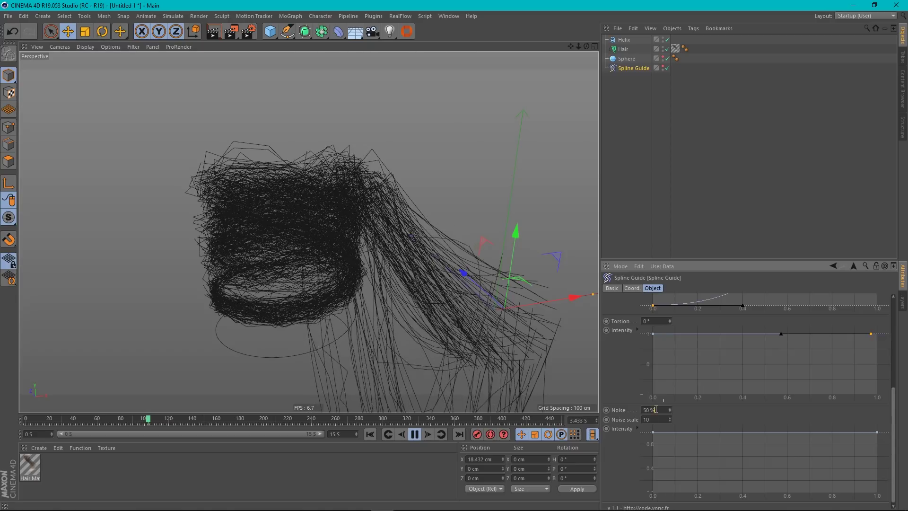
type("20")
key("Return")
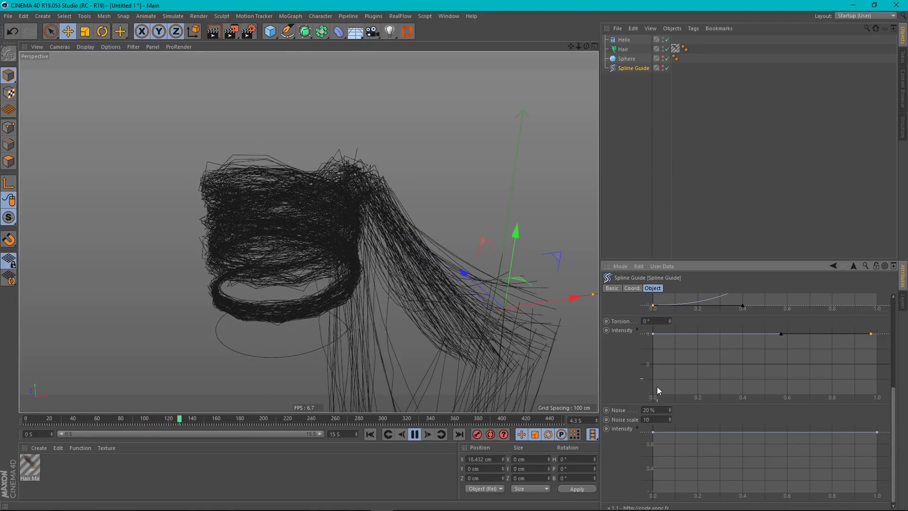
type("5")
key("Return")
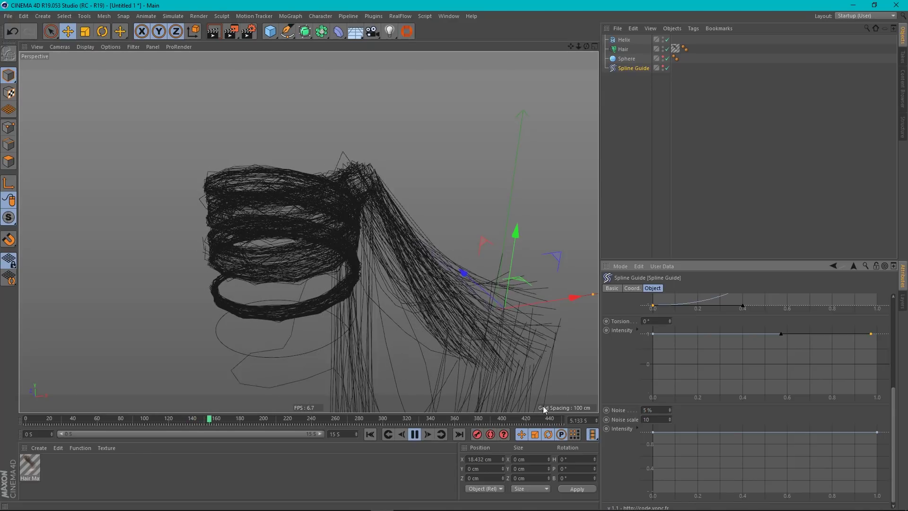
Set the Spline Guide's Power to 10.
scroll(672, 365, "up", 4)
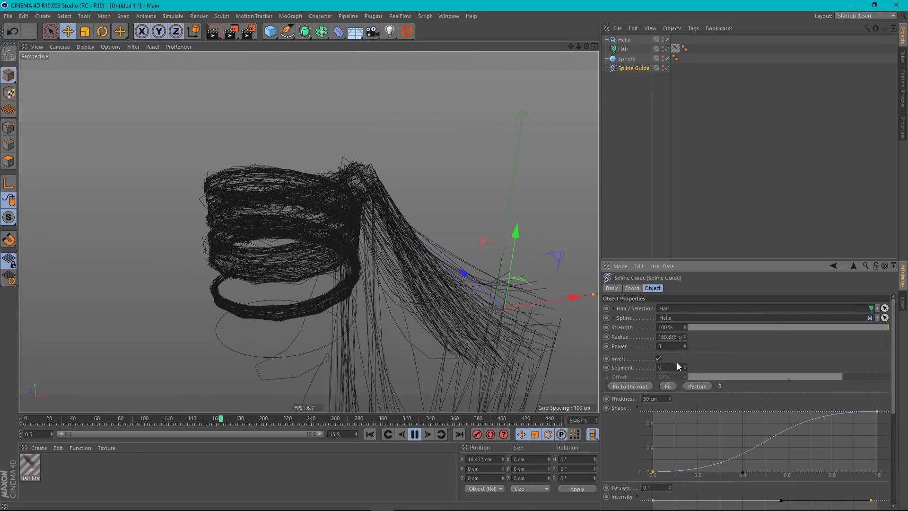
double_click(671, 346)
type("10")
key("Return")
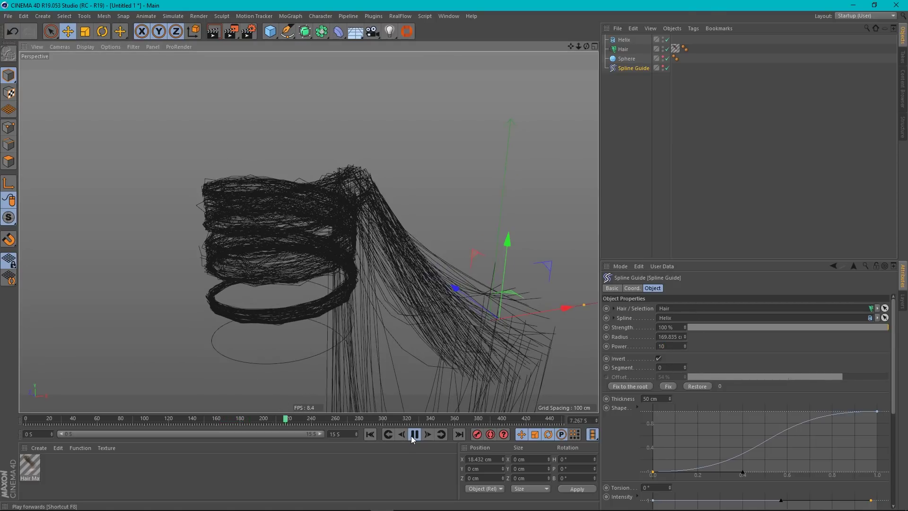
Set the Hair object's hair Count to 2000 and Segments to 100, and briefly replay the simulation from the start.
left_click(638, 49)
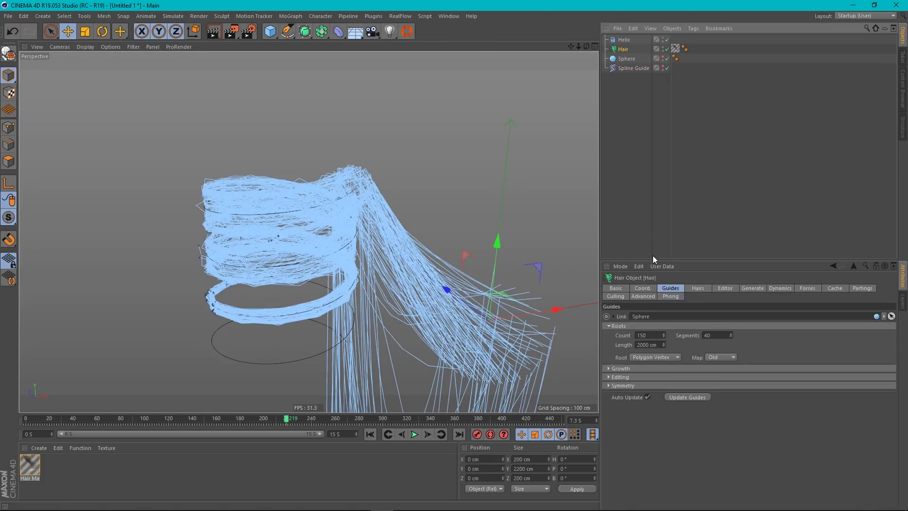
left_click(697, 289)
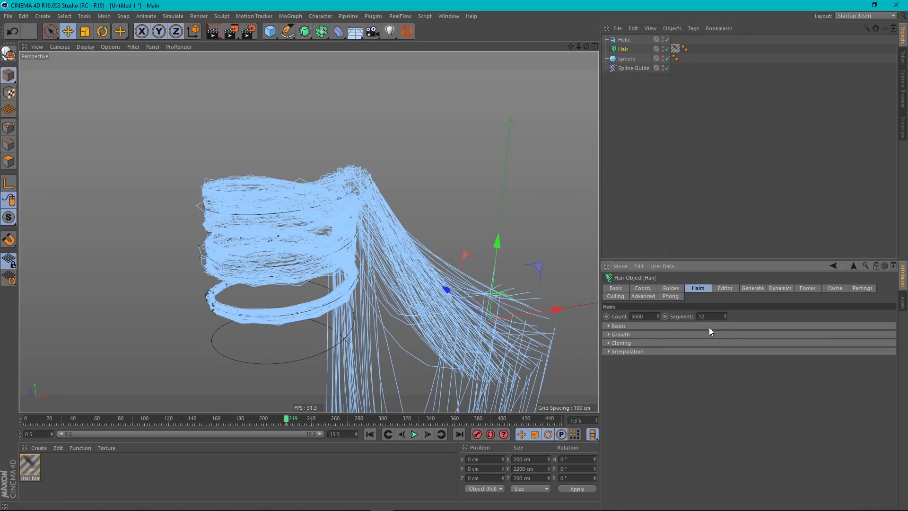
double_click(646, 317)
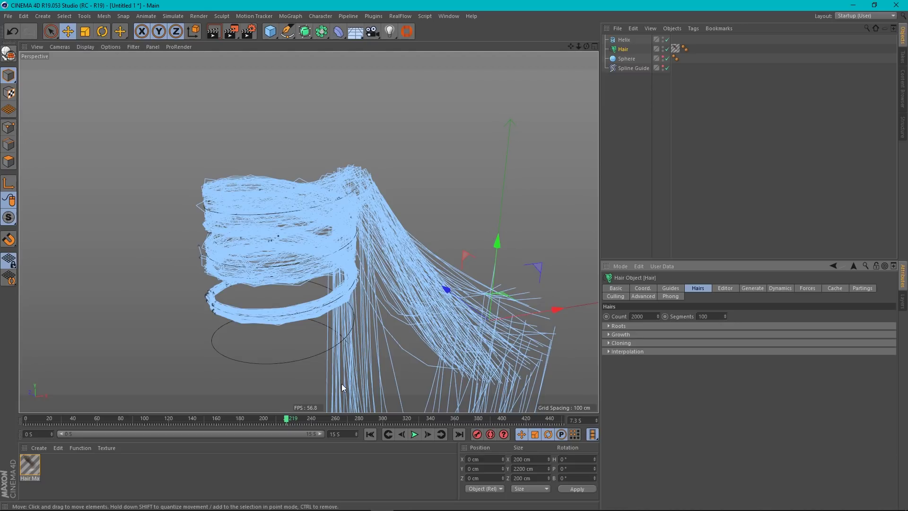
left_click(370, 434)
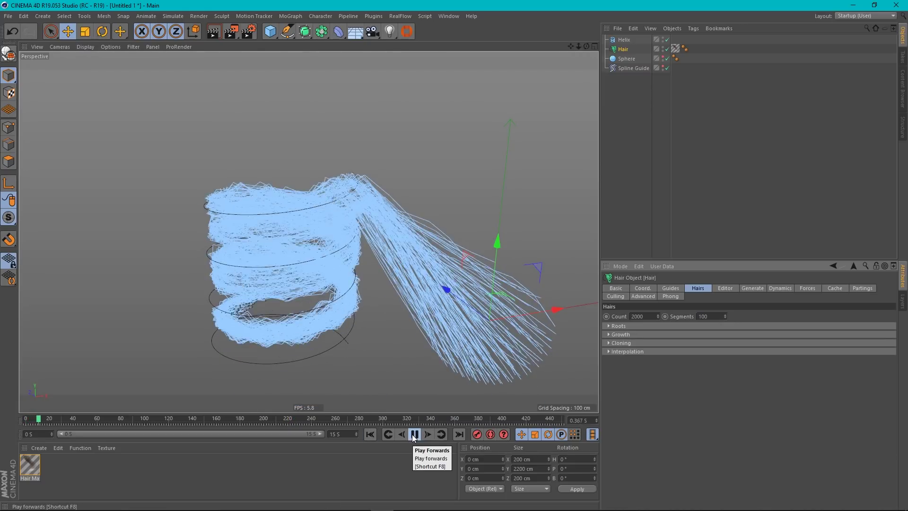
left_click(413, 434)
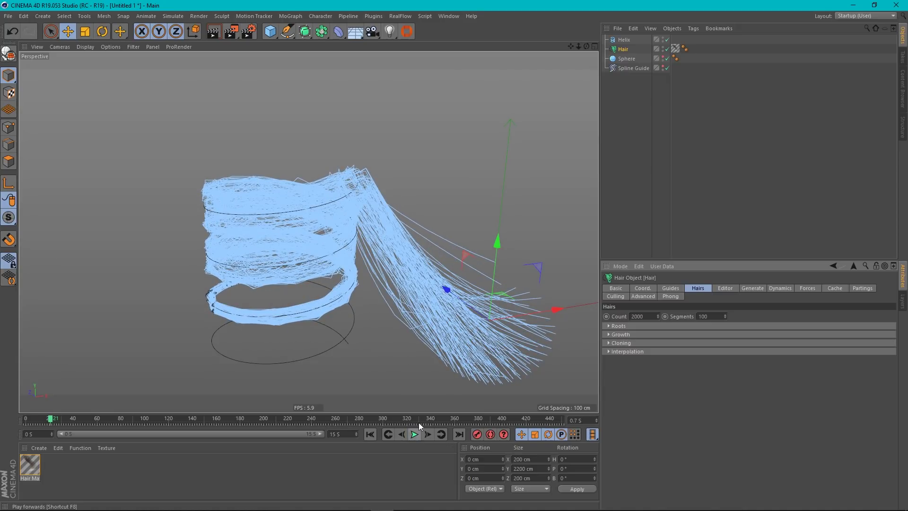
Generate the Hair object's hairs as Flat geometry.
left_click(726, 288)
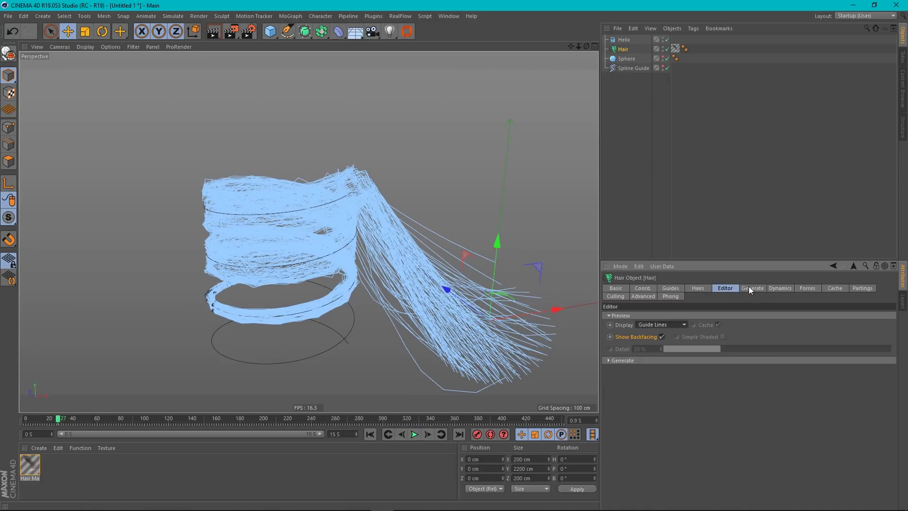
left_click(749, 287)
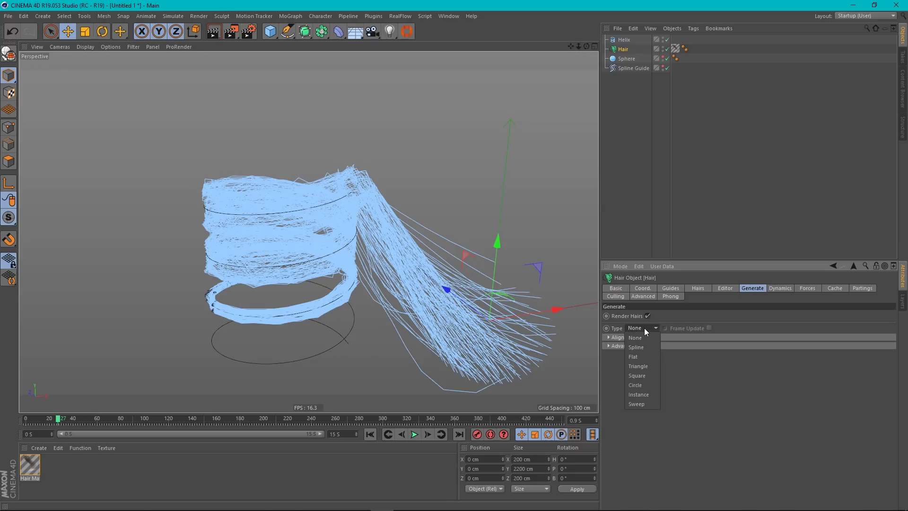
left_click(639, 355)
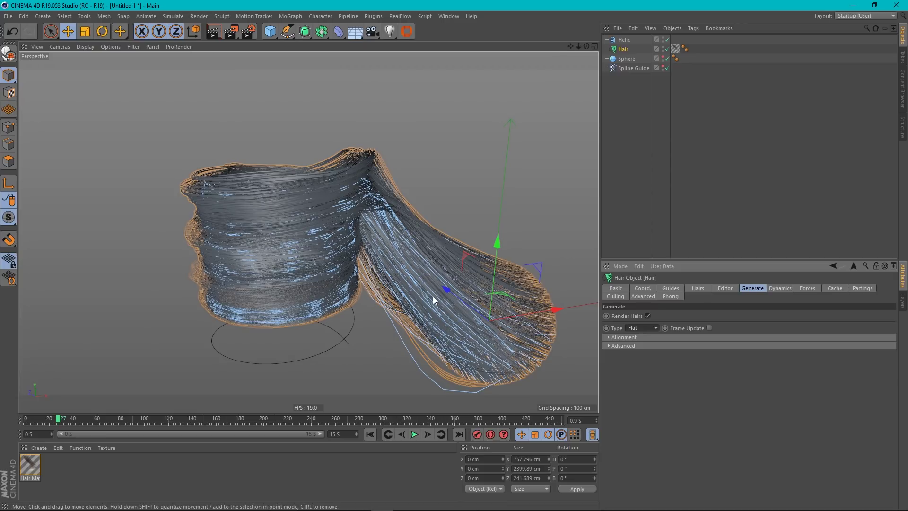
Replay the simulation from the start and deselect the Hair object to examine the flat hair geometry.
left_click(370, 434)
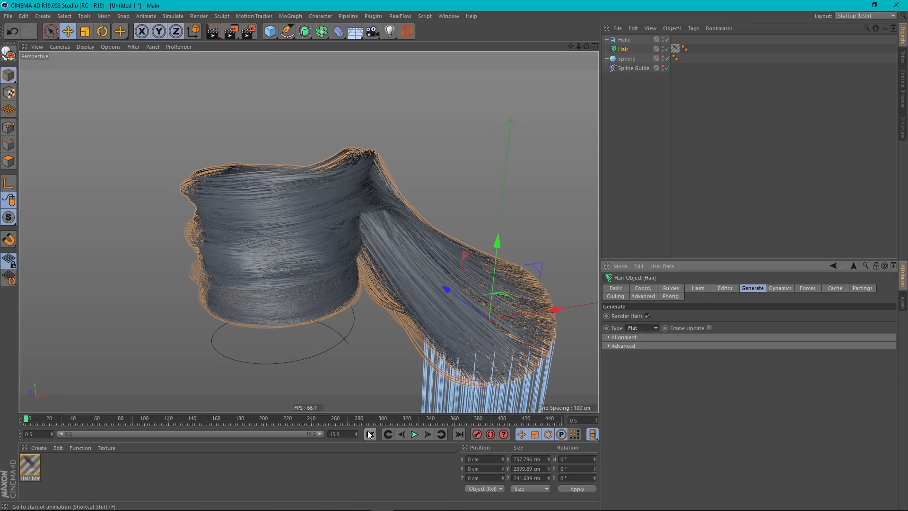
left_click(414, 435)
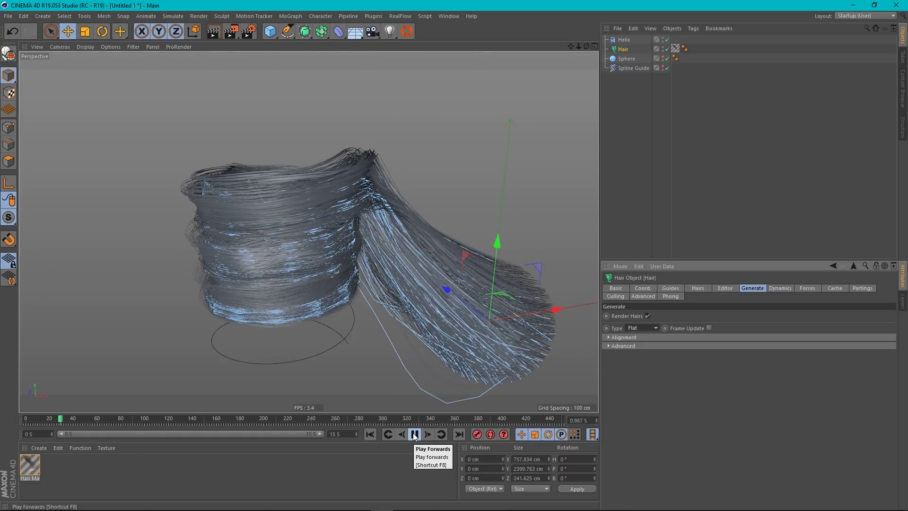
left_click(620, 166)
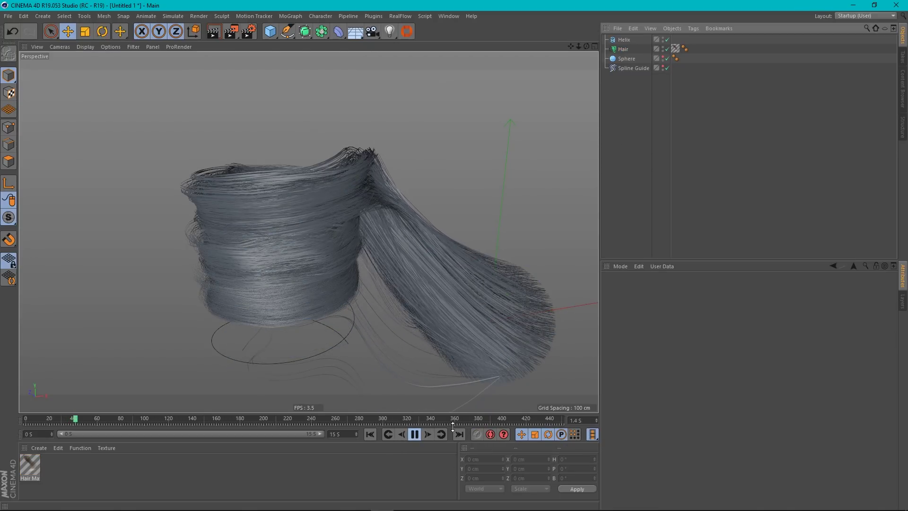
left_click(414, 435)
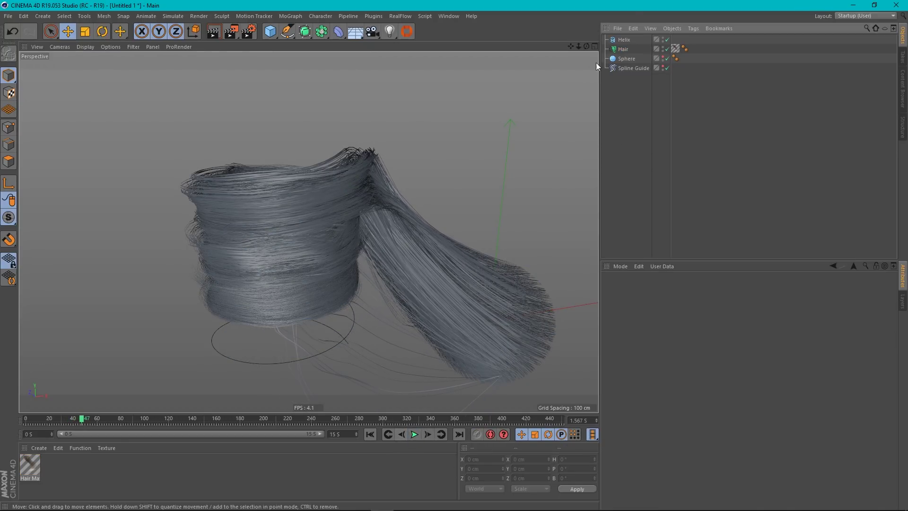
Delete the hair material tag from the Hair object and create a new red standard material with 100 % color saturation.
left_click(675, 49)
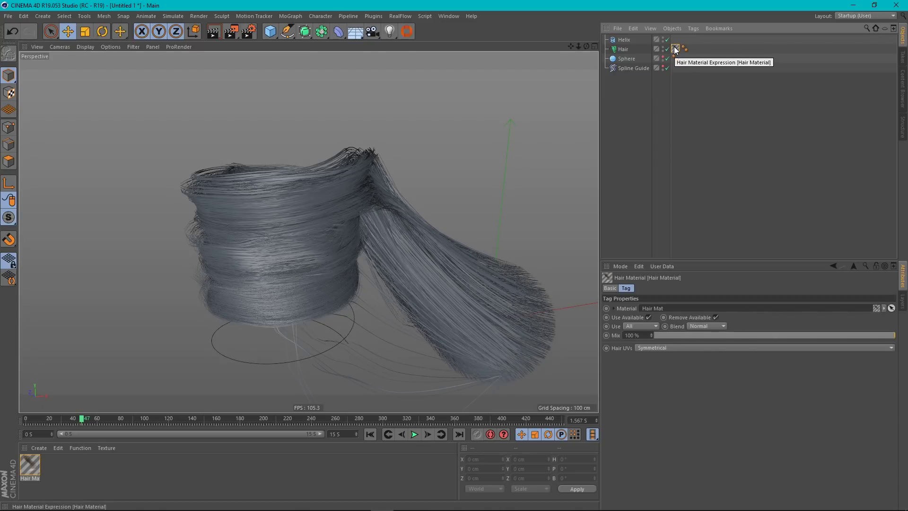
key("Delete")
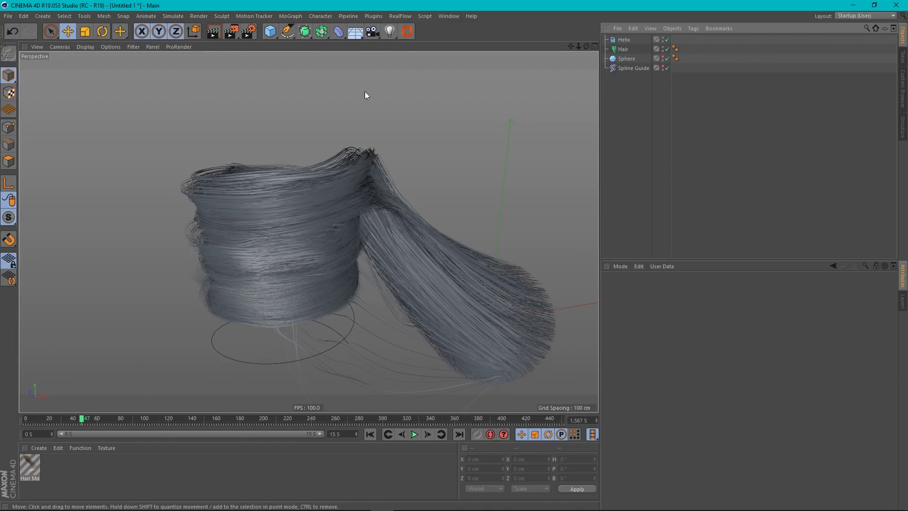
double_click(112, 476)
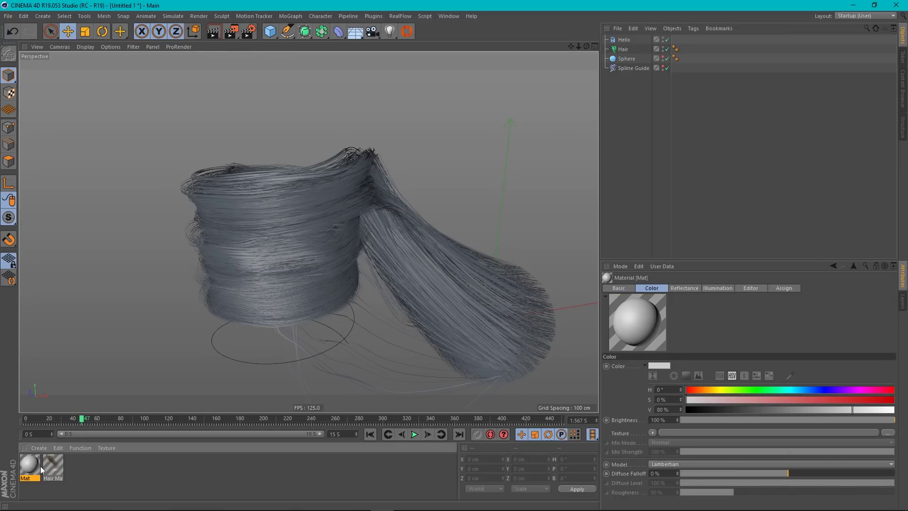
double_click(30, 465)
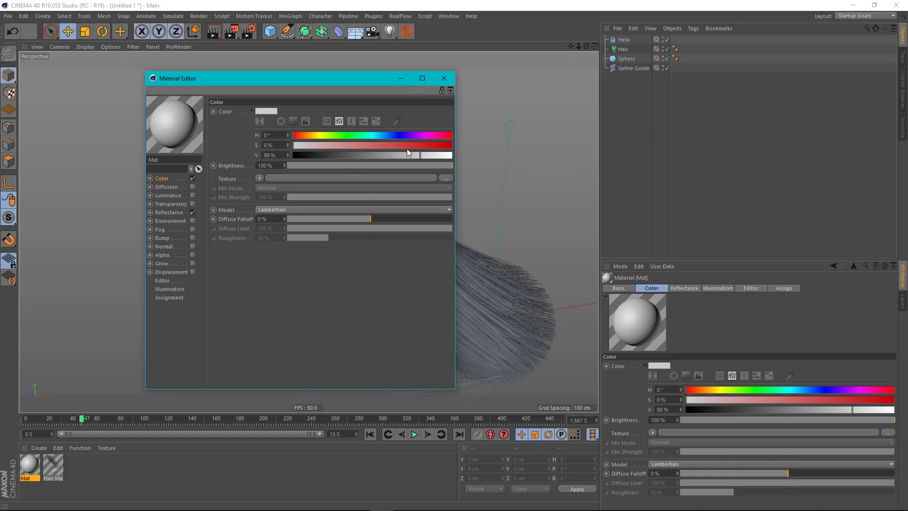
left_click_drag(414, 148, 478, 150)
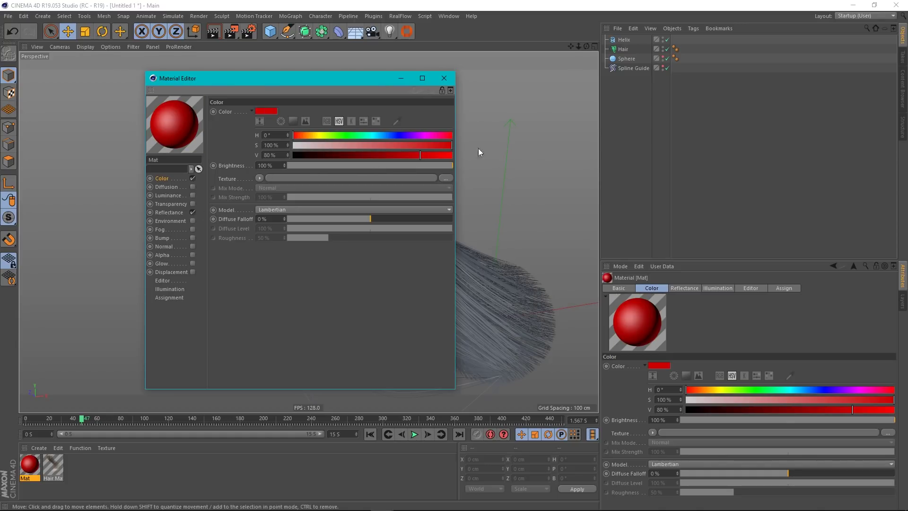
left_click(444, 78)
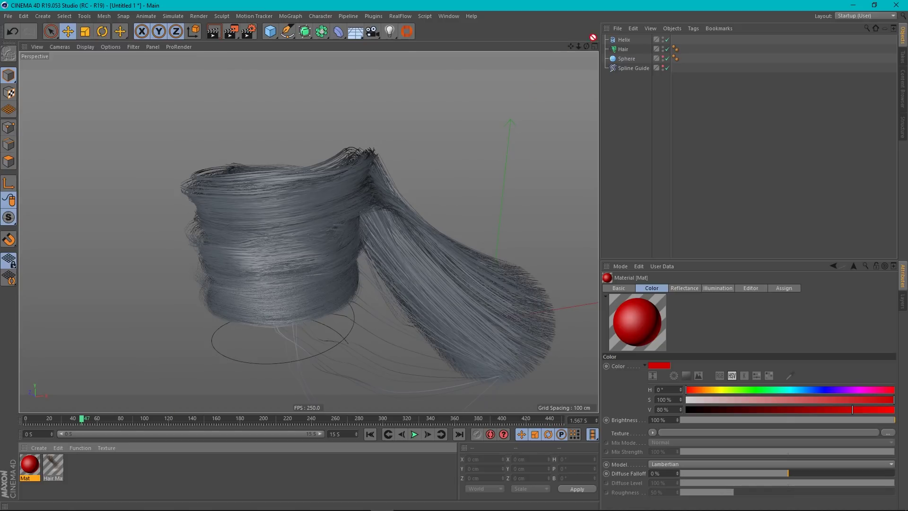
Apply the red material to the Hair object and inspect the wrapped hair from slightly above.
left_click_drag(625, 54, 624, 53)
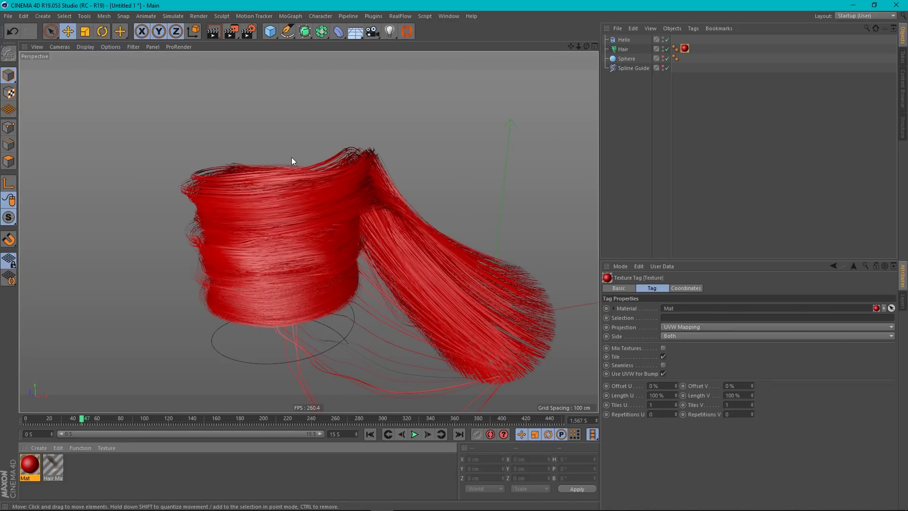
left_click_drag(296, 161, 347, 235, "alt")
scroll(277, 194, "up", 3)
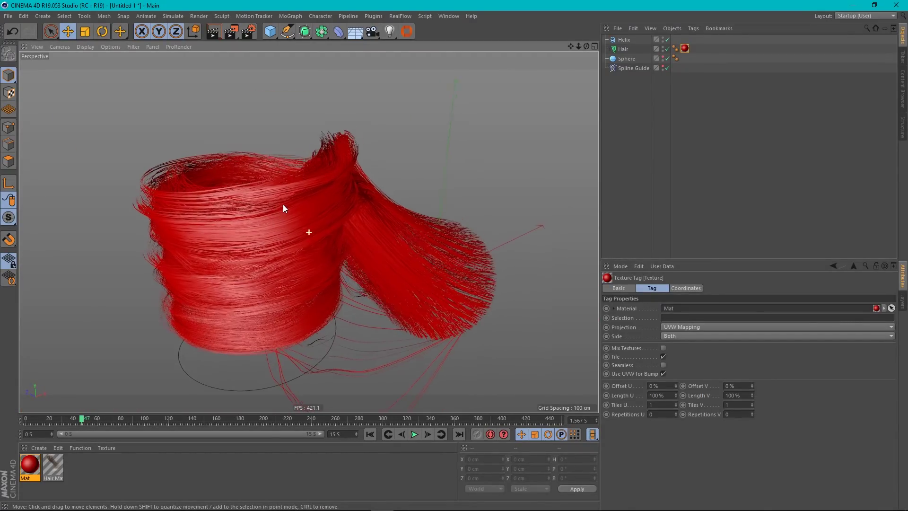
left_click_drag(284, 208, 286, 205, "alt")
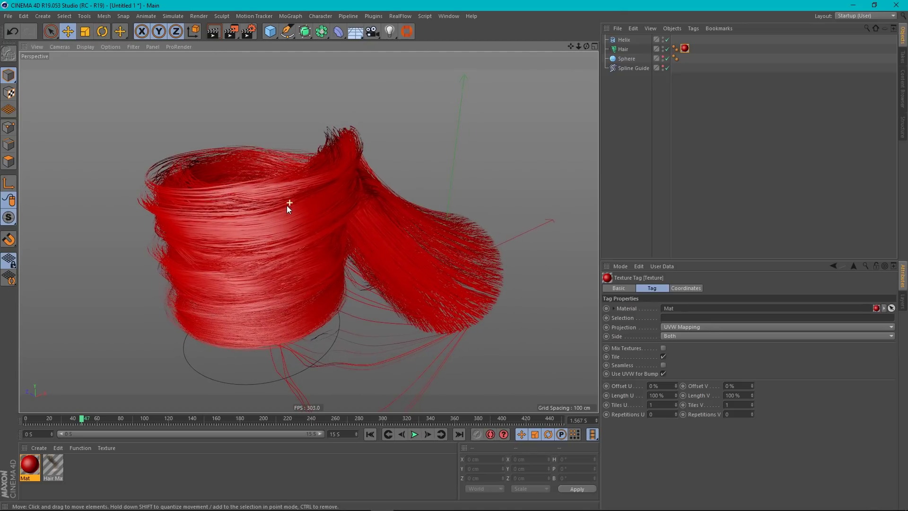
Set the Hair object's Clone value to 1 in its hair cloning settings.
left_click(623, 49)
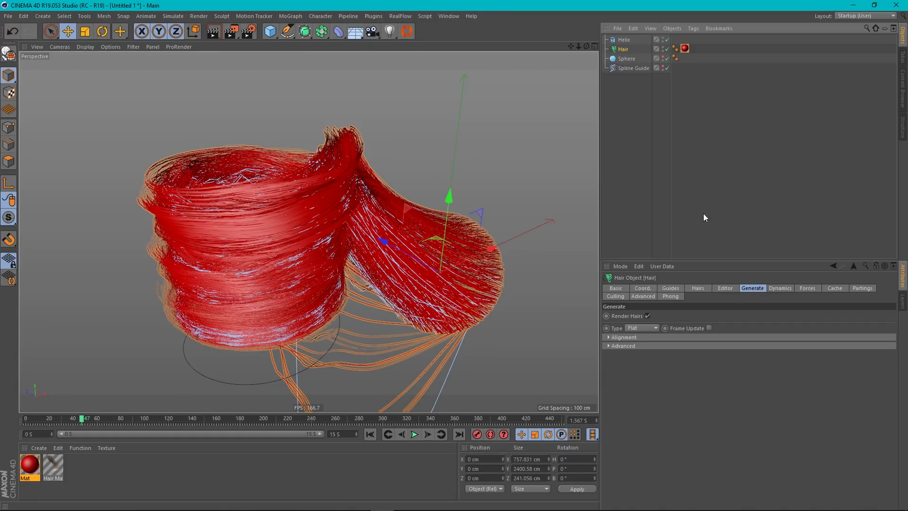
left_click(696, 290)
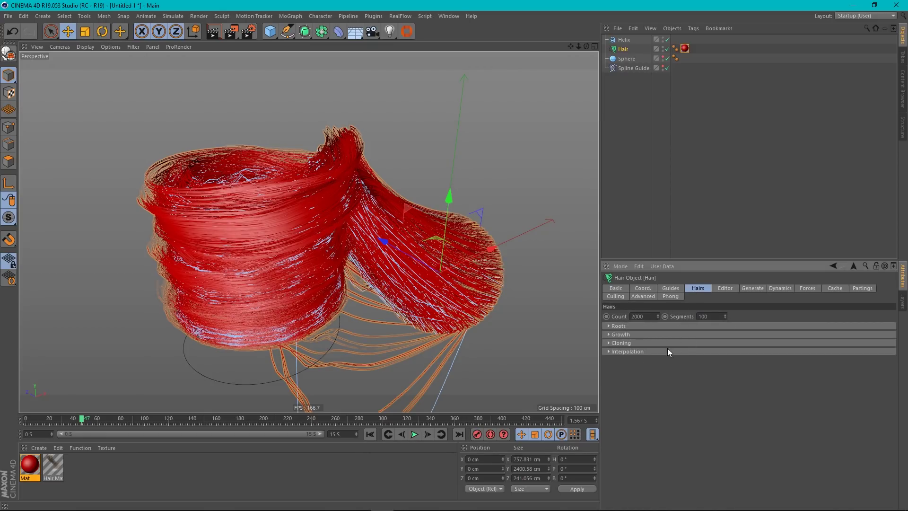
left_click(621, 344)
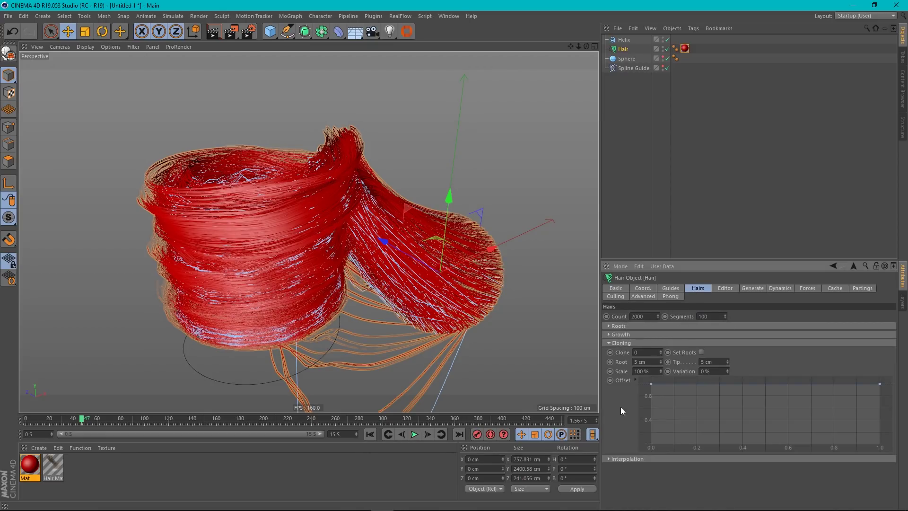
left_click(660, 350)
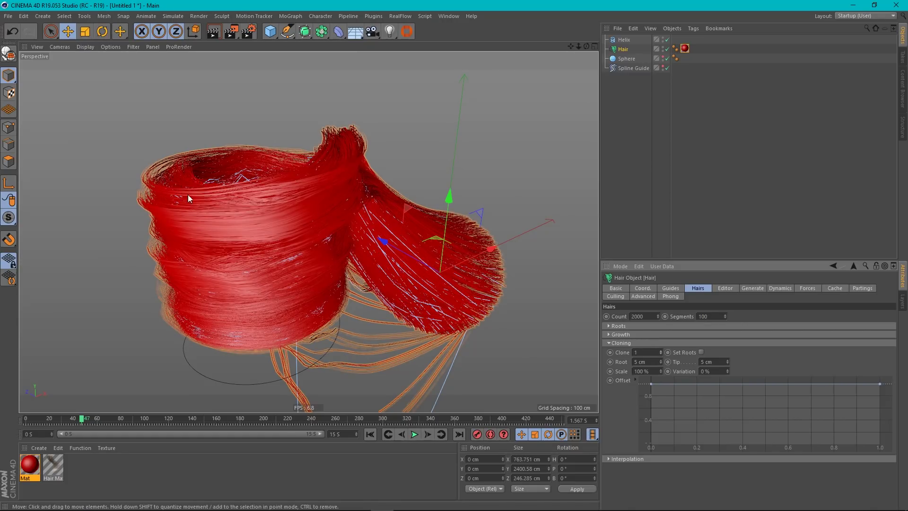
Orbit around the wrapped hair and render the viewport to examine the cloned hair.
left_click_drag(192, 197, 278, 205, "alt")
left_click_drag(299, 324, 298, 234, "alt")
left_click(215, 36)
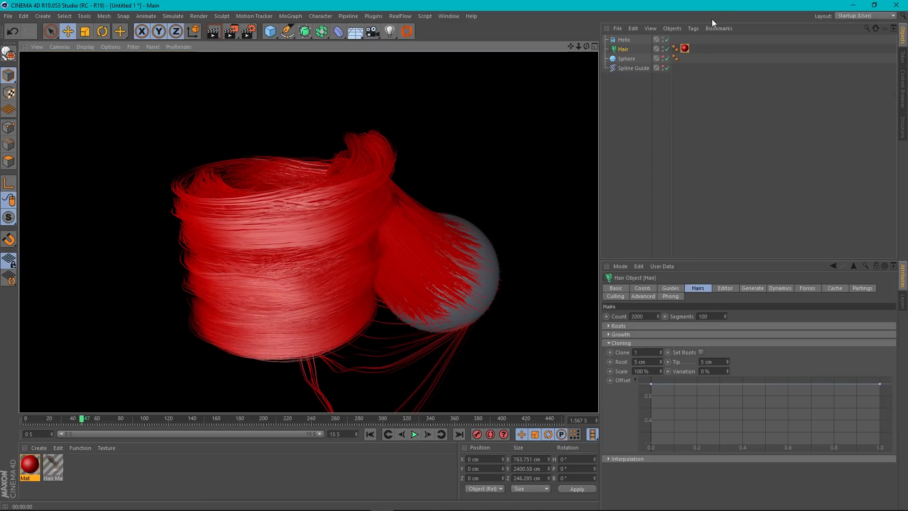
Hide the Sphere in renders, toggle it off and on again, and deselect all objects.
left_click(664, 60)
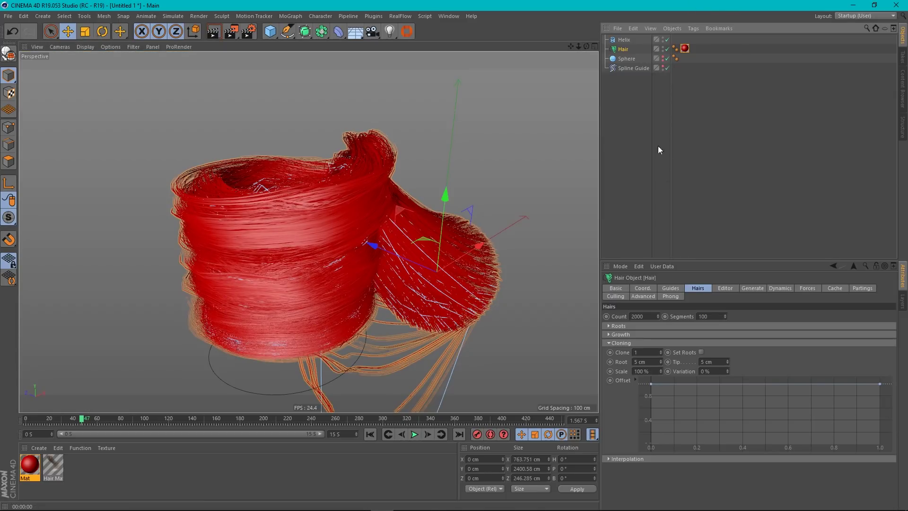
left_click(668, 58)
left_click(667, 58)
left_click(657, 122)
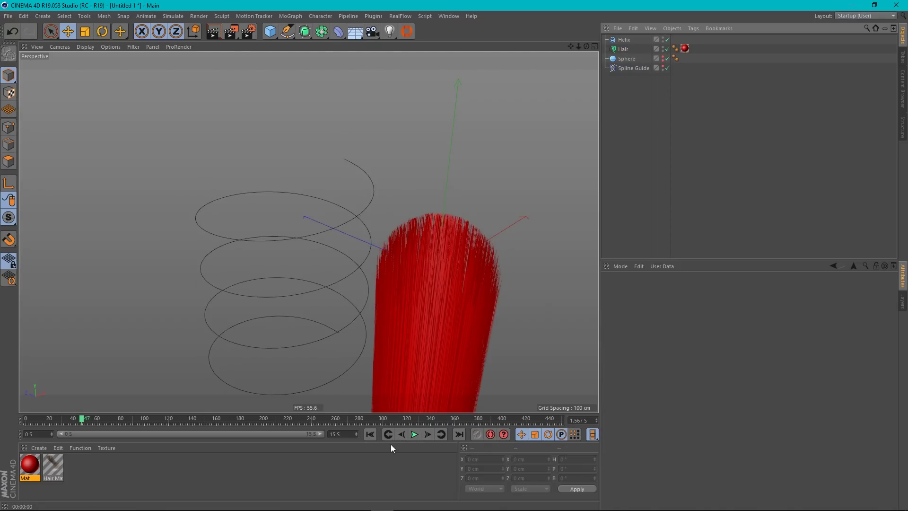
Replay the hair simulation from the start, stop it at about frame 20, and render the viewport.
left_click(370, 433)
left_click(414, 434)
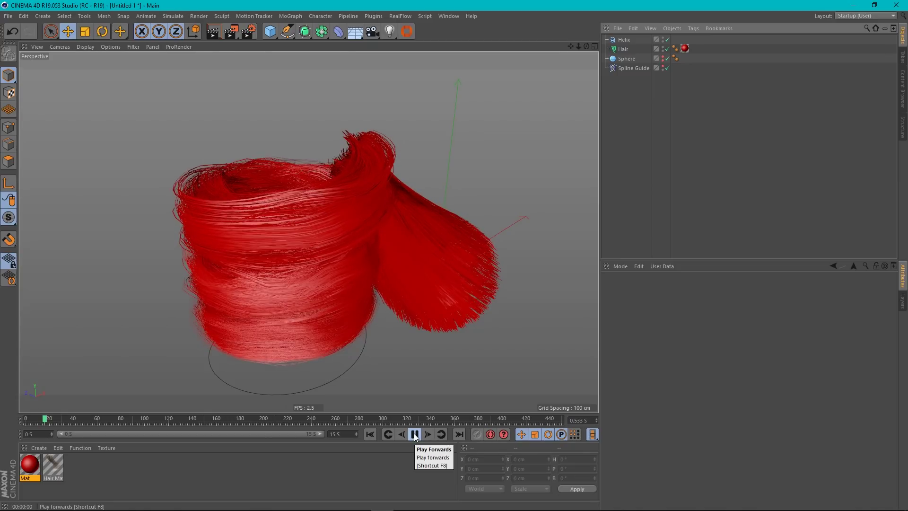
left_click(415, 434)
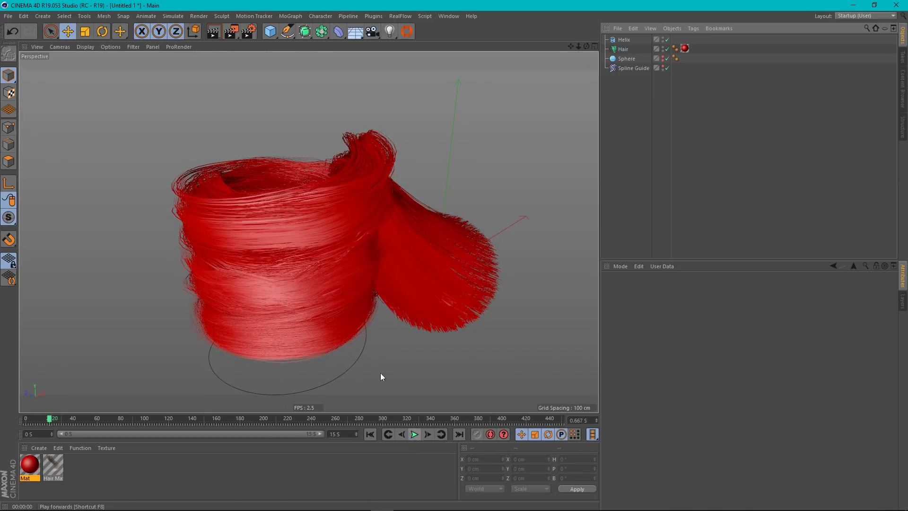
left_click(214, 32)
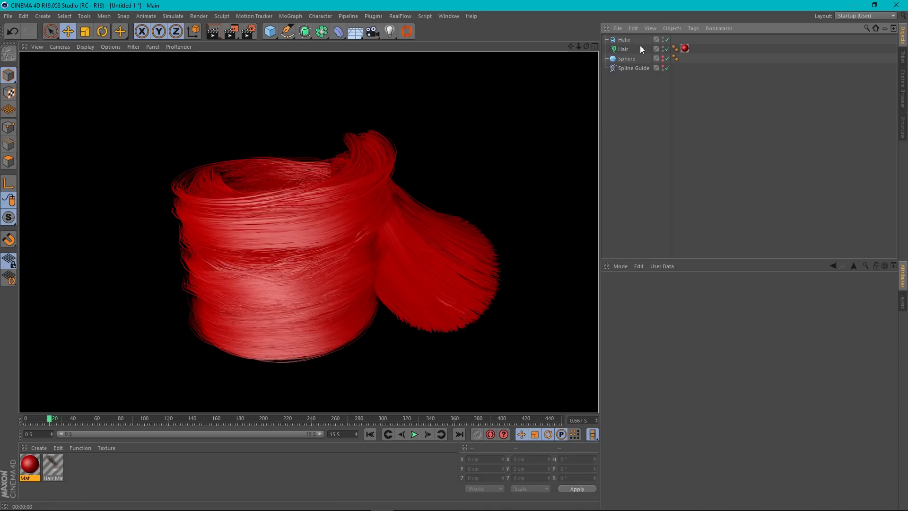
Check the Spline Guide's settings and set the Hair object's guide segments to 100.
left_click(625, 69)
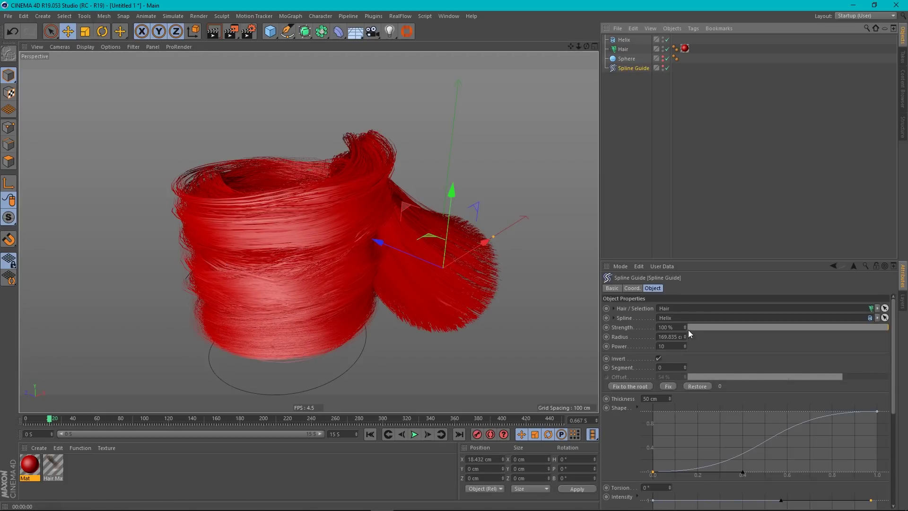
left_click(625, 49)
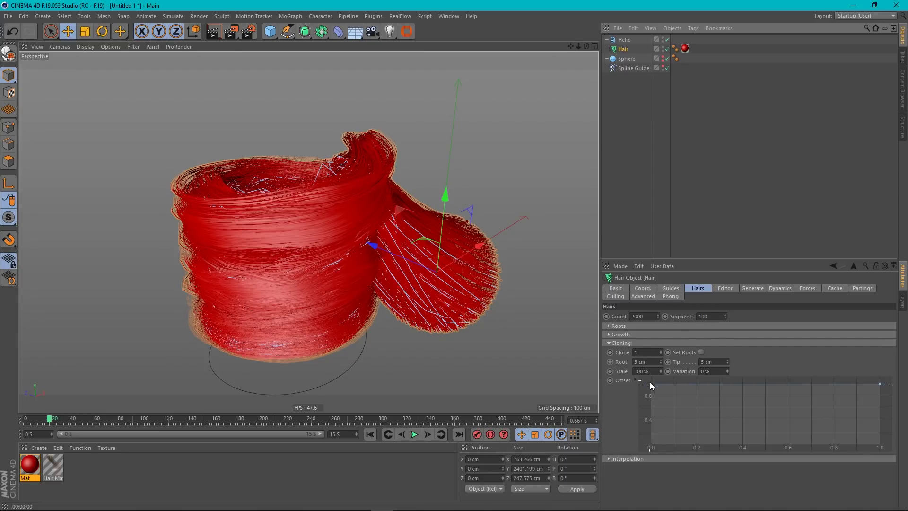
left_click(669, 289)
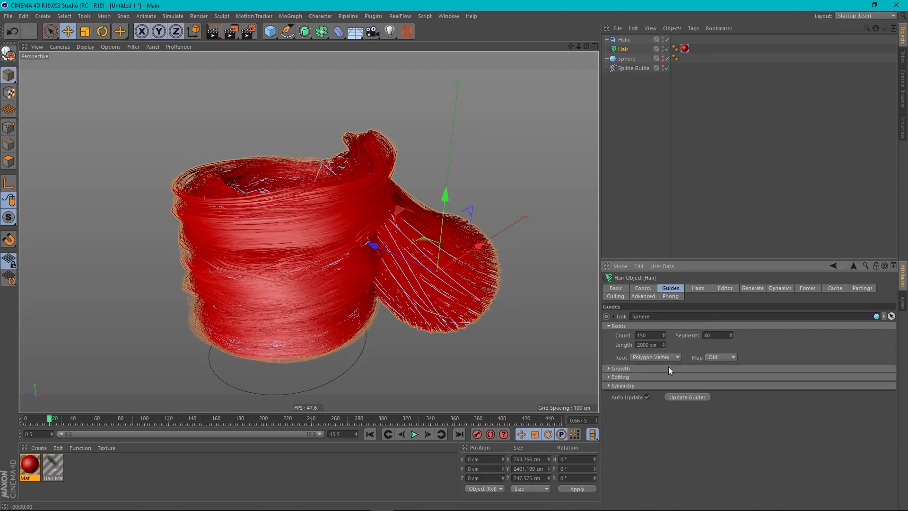
double_click(721, 336)
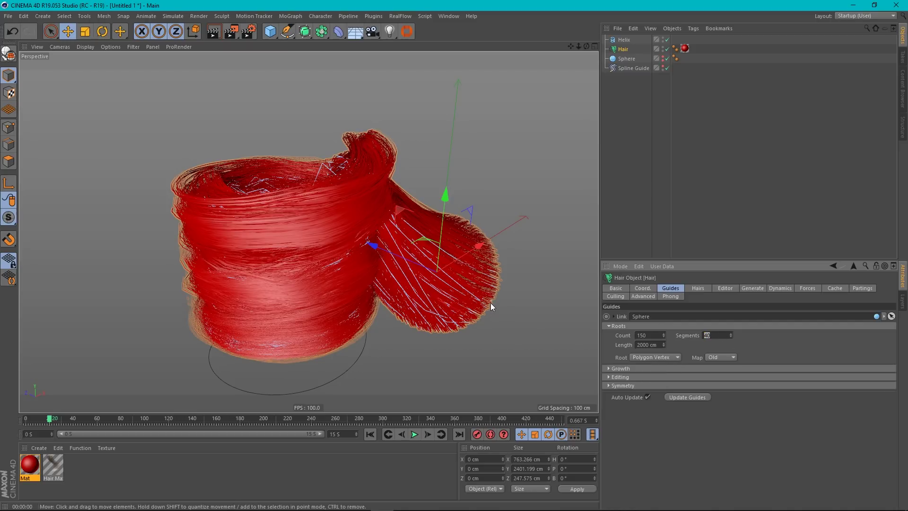
type("100")
key("Return")
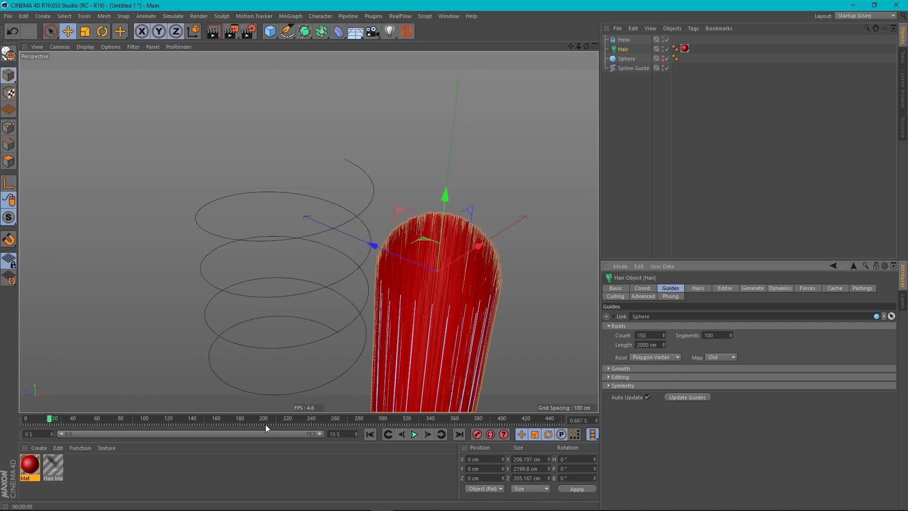
Play the simulation to about frame 43 and render the viewport to examine the more finely segmented guides.
left_click(415, 436)
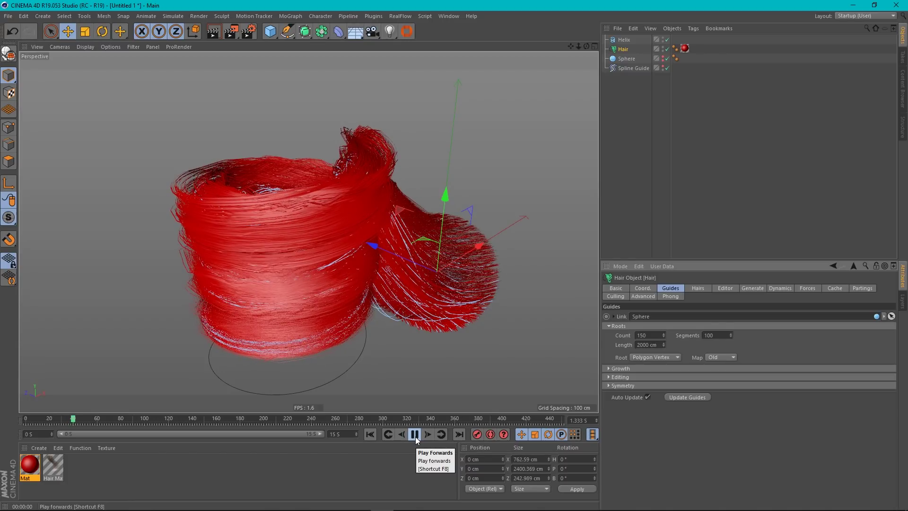
left_click(414, 435)
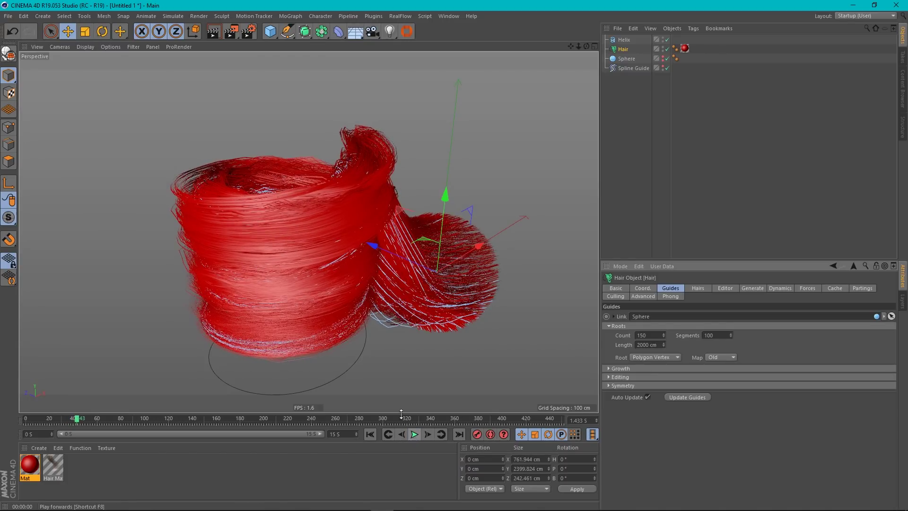
left_click(213, 31)
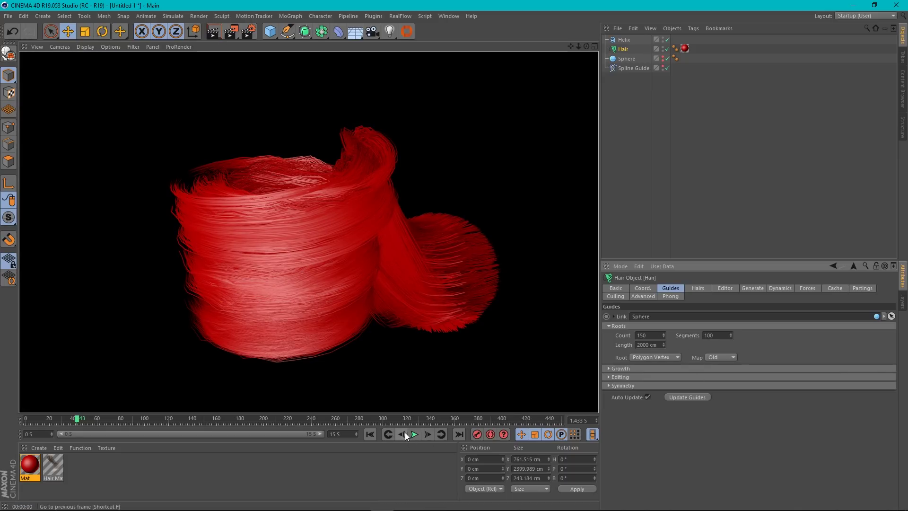
Set the Hair object's guide count to 20 and its guide segments to 20.
double_click(651, 336)
type("20")
key("Return")
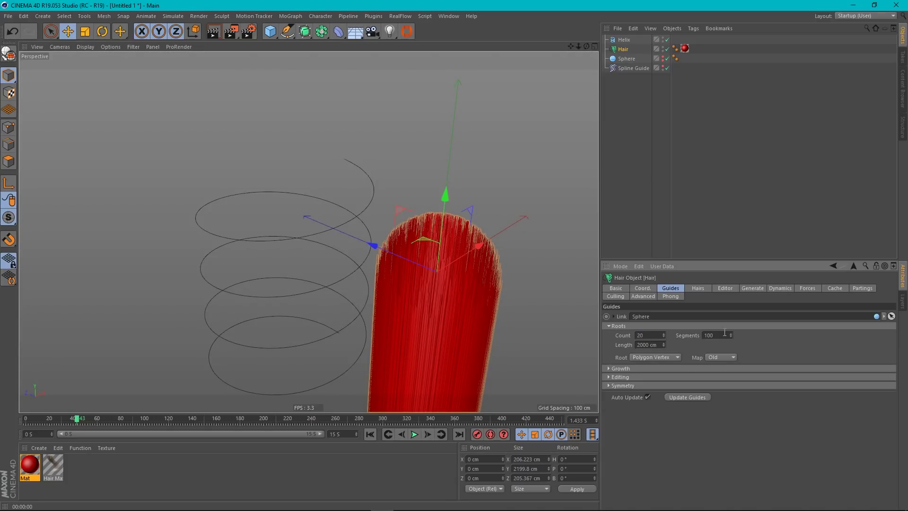
left_click(725, 332)
Replay the simulation from the first frame to about frame 32 to examine the hair with fewer guides.
left_click(370, 435)
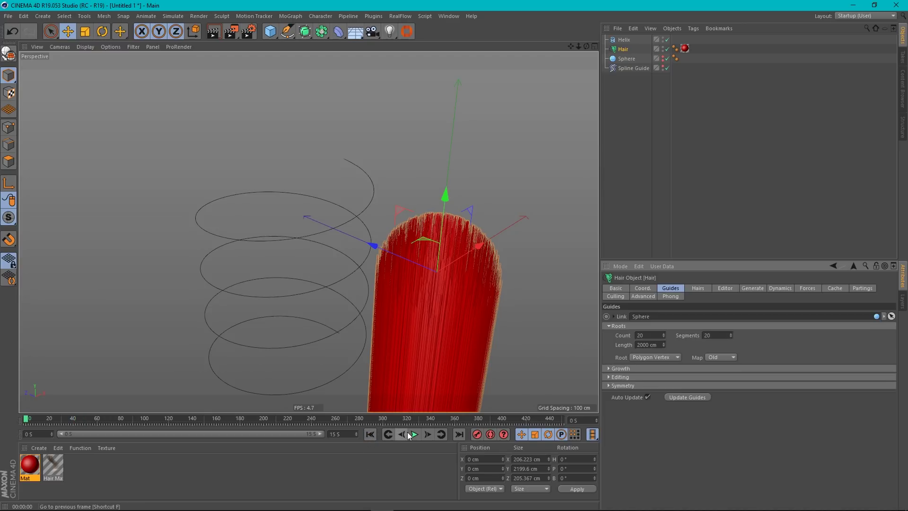
left_click(414, 434)
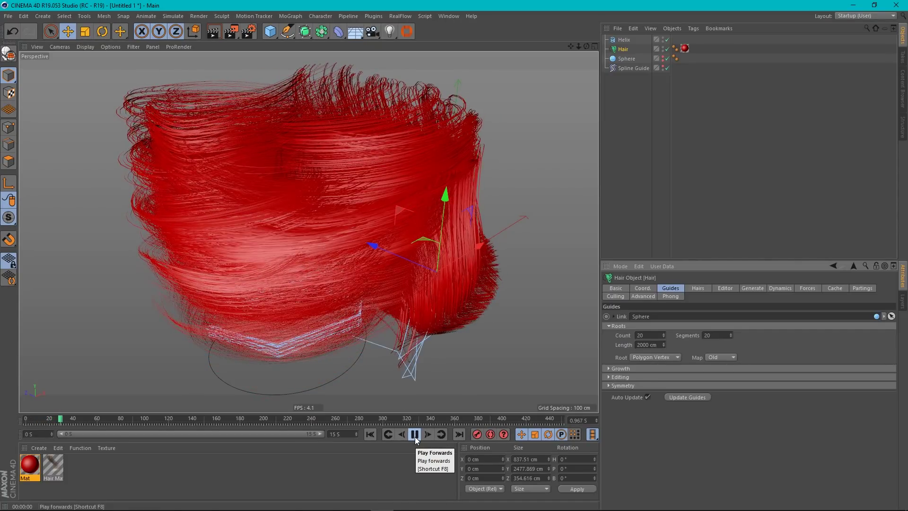
left_click(415, 434)
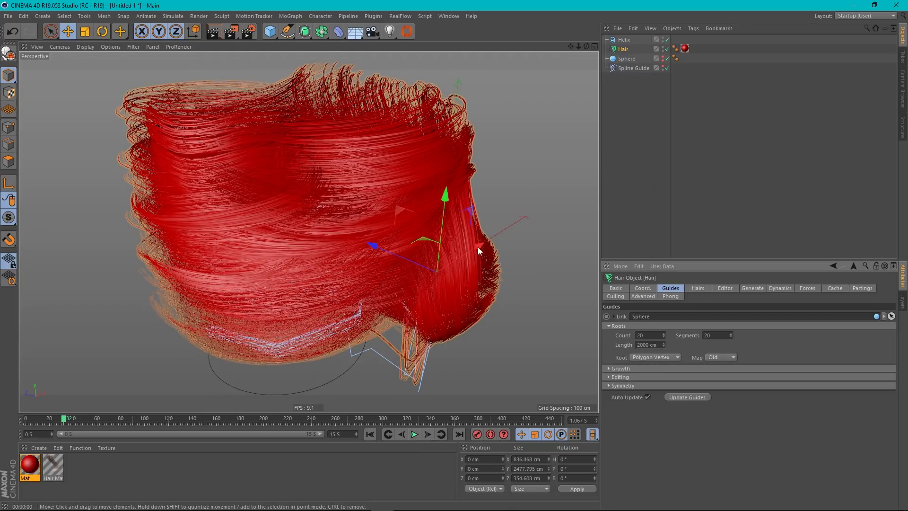
Set the Hair object's guide count to 150, play the simulation to about frame 51, and deselect the object.
double_click(645, 334)
type("150")
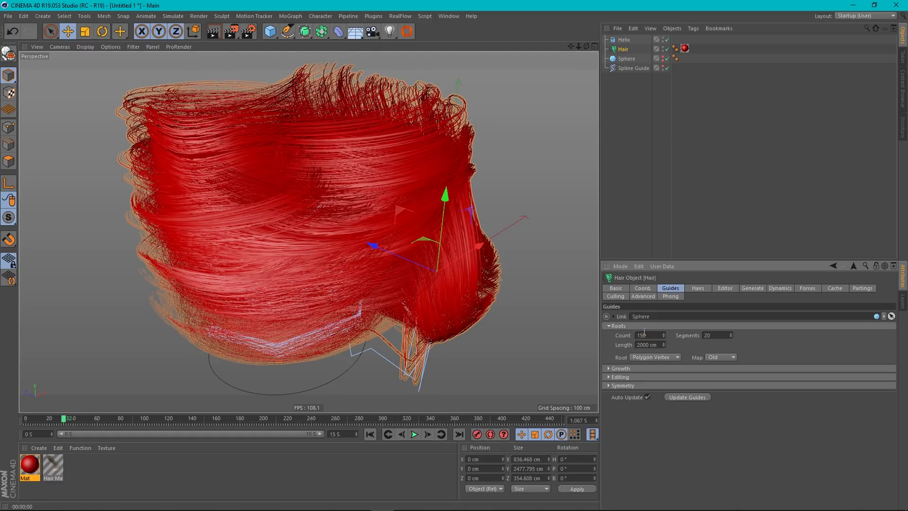
key("Return")
left_click(414, 434)
left_click(389, 215)
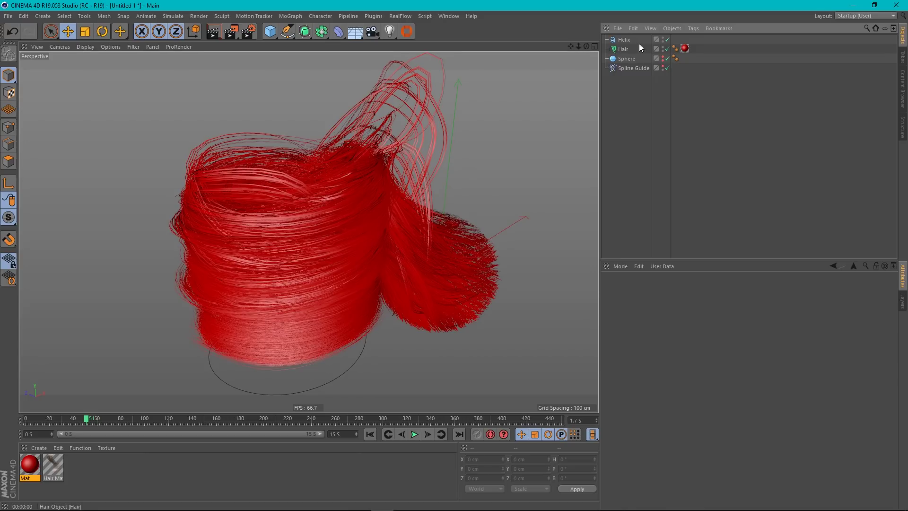
Review the Hair object's Guides, Hairs and Generate settings, then select the Spline Guide and orbit around the hair.
left_click(623, 48)
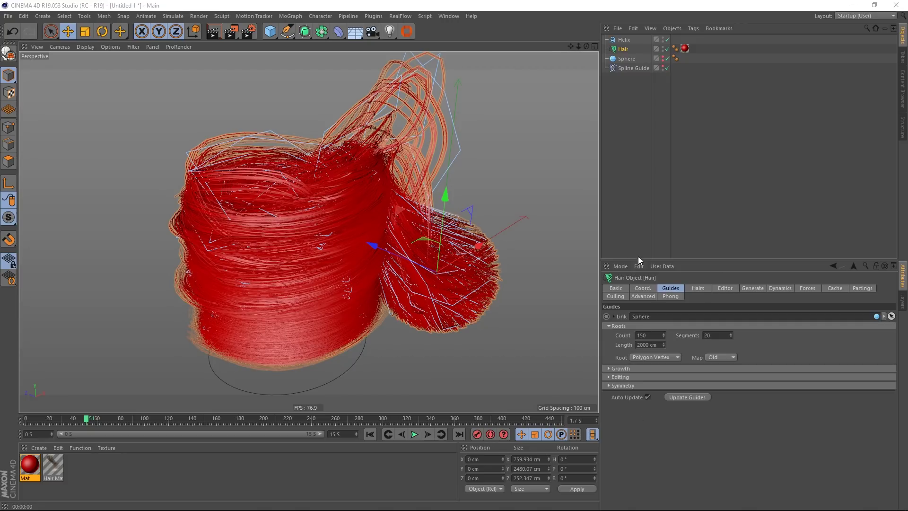
left_click(679, 290)
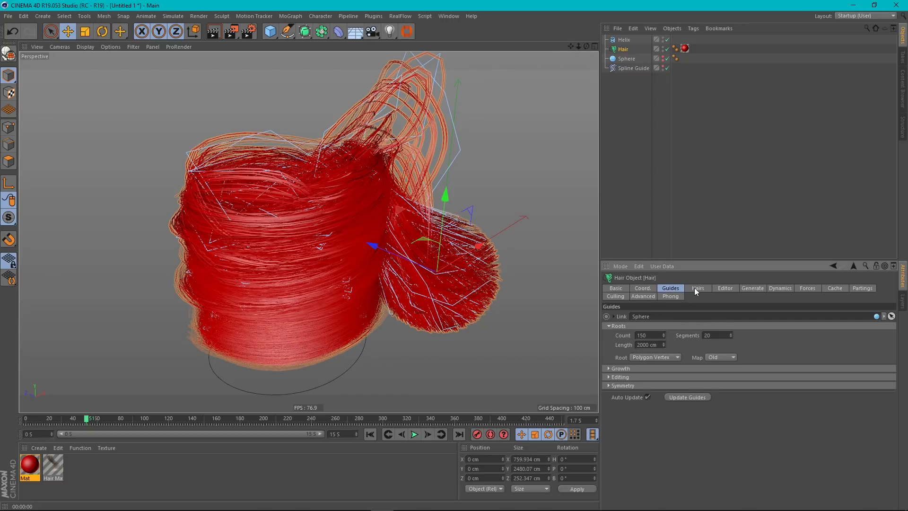
left_click(697, 288)
left_click(749, 288)
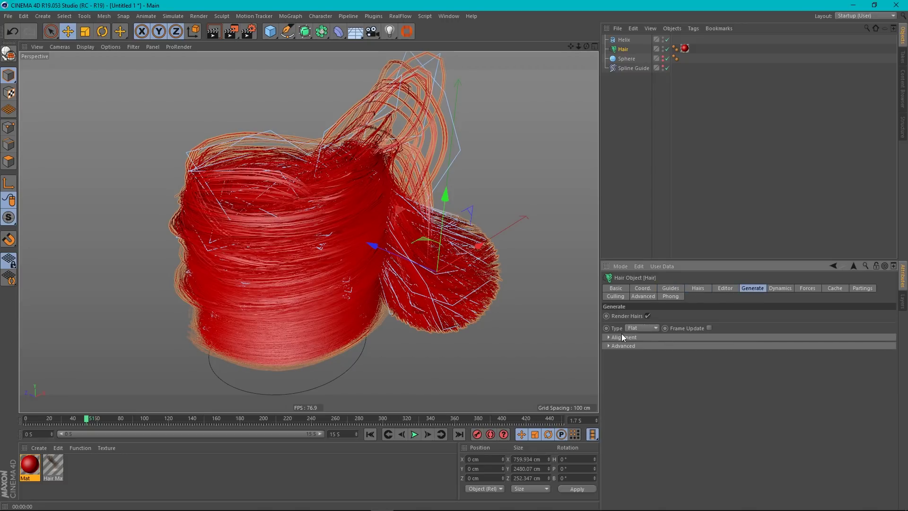
left_click(669, 290)
left_click(698, 288)
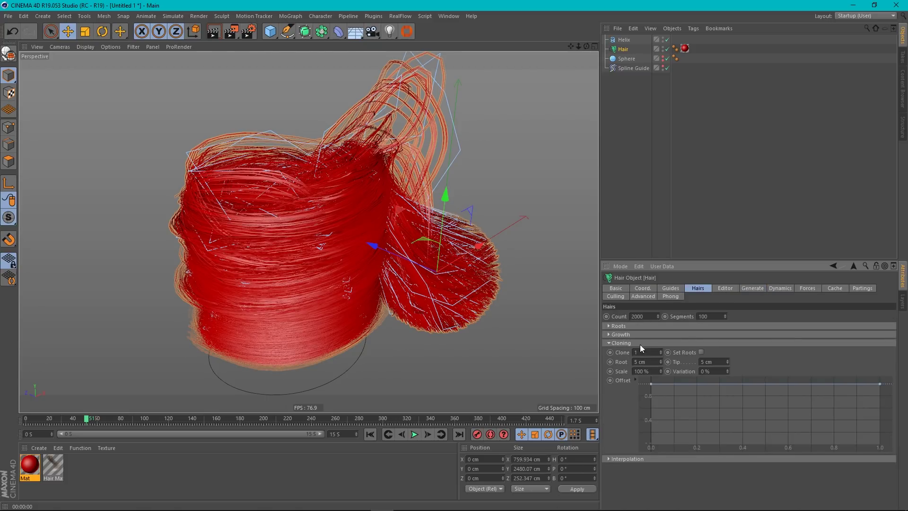
left_click(610, 343)
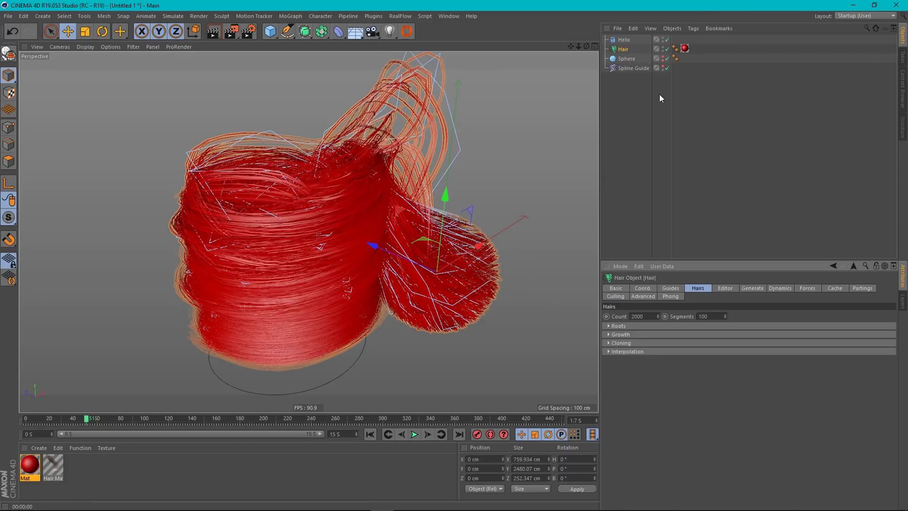
left_click(629, 67)
left_click_drag(294, 275, 322, 216, "alt")
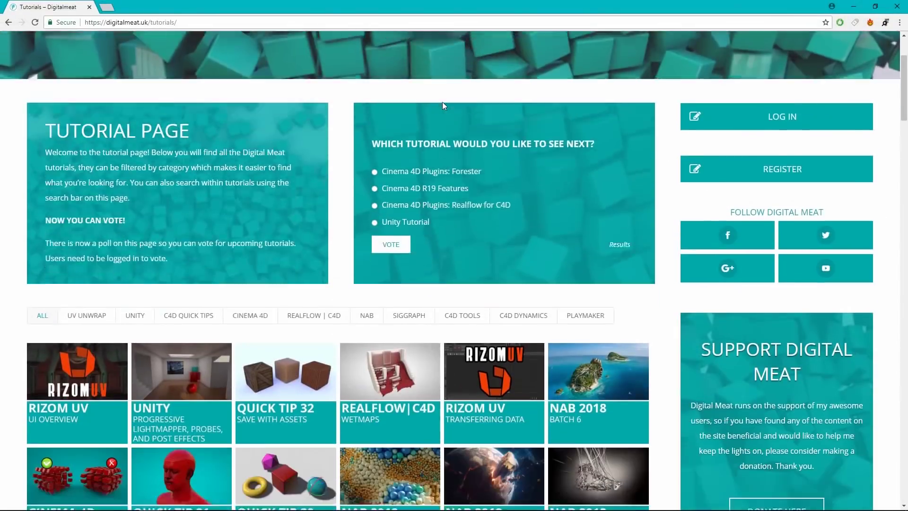
Switch to the Digital Meat tutorials page in the browser and browse the tutorials by UV Unwrap, Unity and C4D Quick Tips.
scroll(441, 101, "down", 2)
scroll(442, 108, "down", 4)
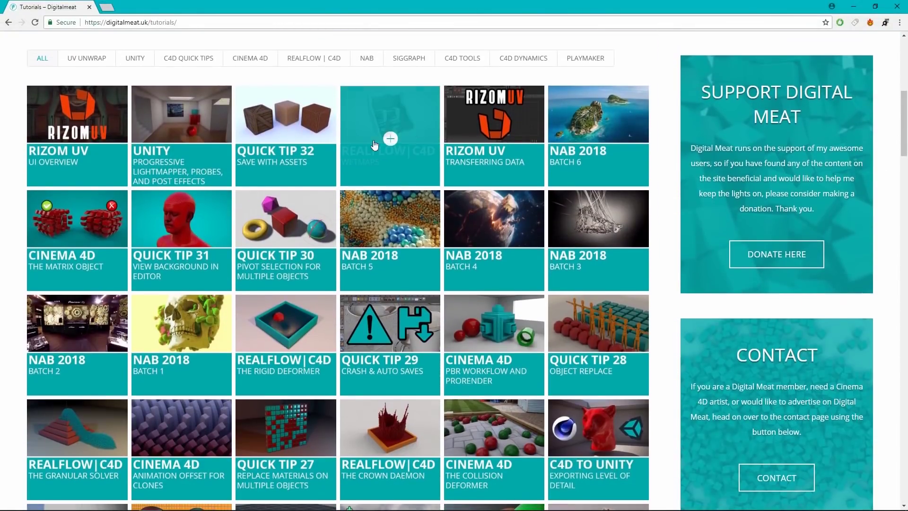
left_click(86, 57)
left_click(138, 59)
left_click(194, 59)
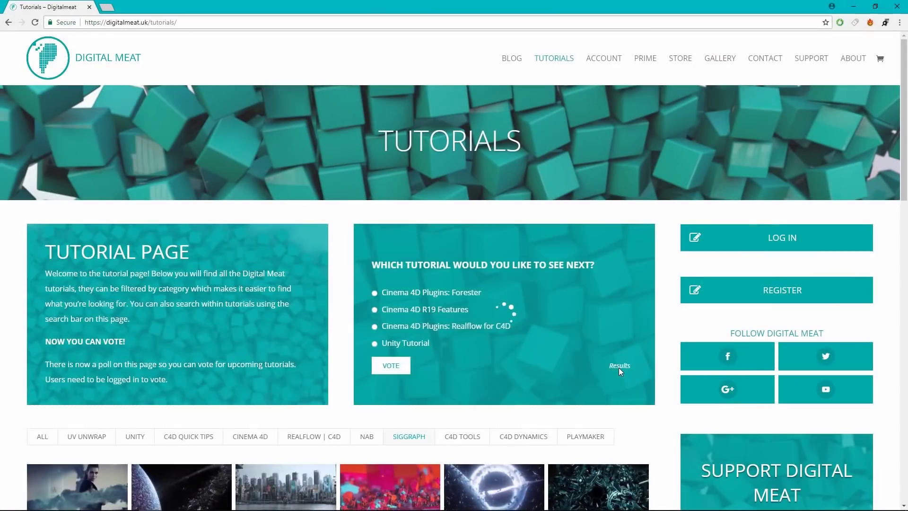
View the upcoming-tutorial poll's results and browse the tutorials listed in the Prime Members Area.
left_click(619, 367)
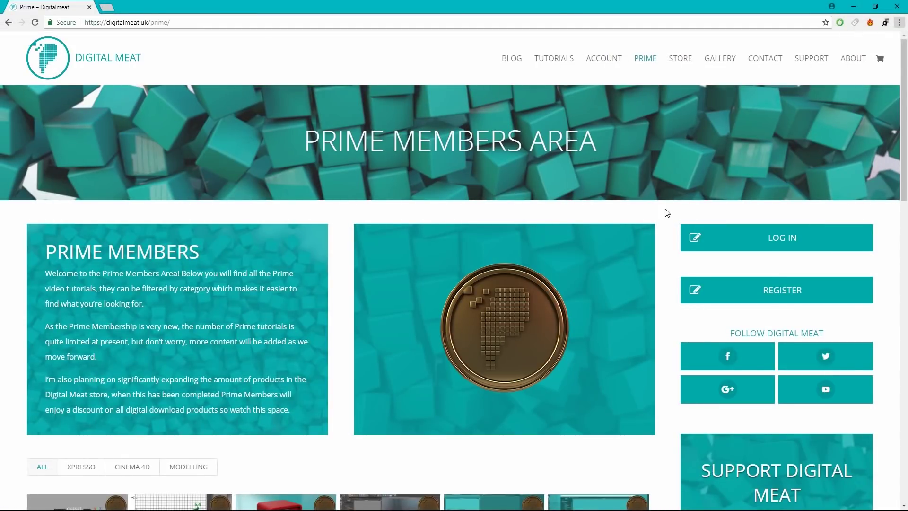
scroll(667, 213, "down", 5)
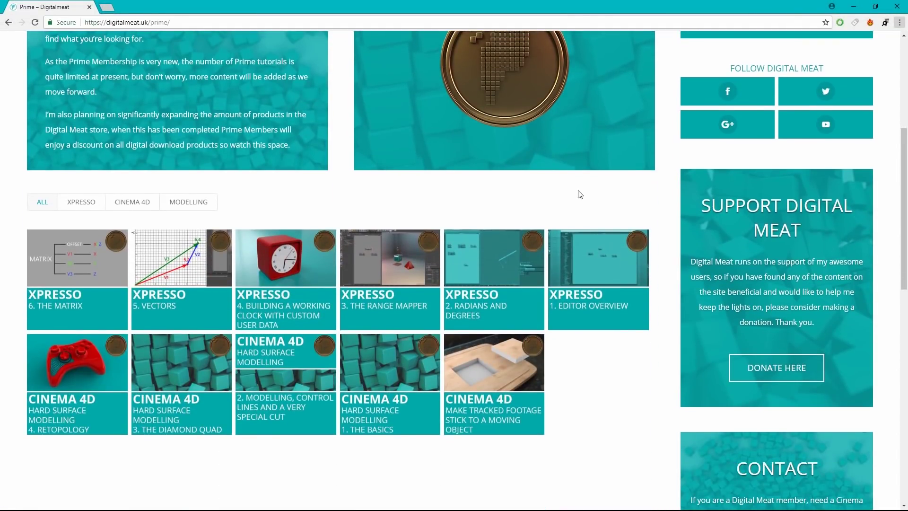